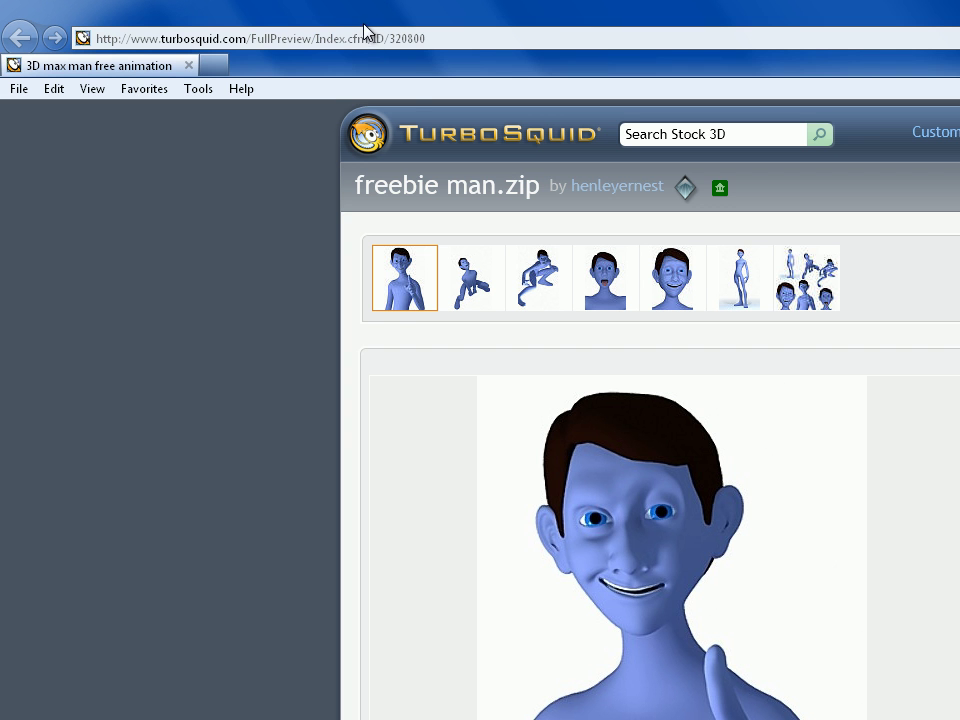
# In WinRAR, leave the Dance animations folder and open the Freebie Man folder of the Freebie Man.zip archive.
pyautogui.click(470, 38)
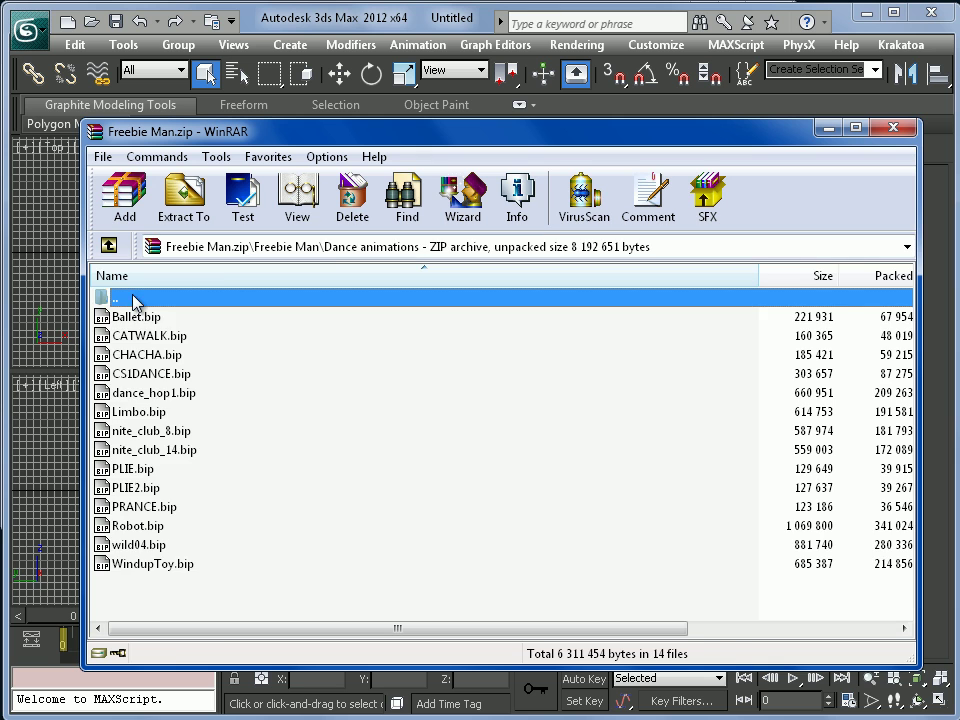
pyautogui.doubleClick(128, 298)
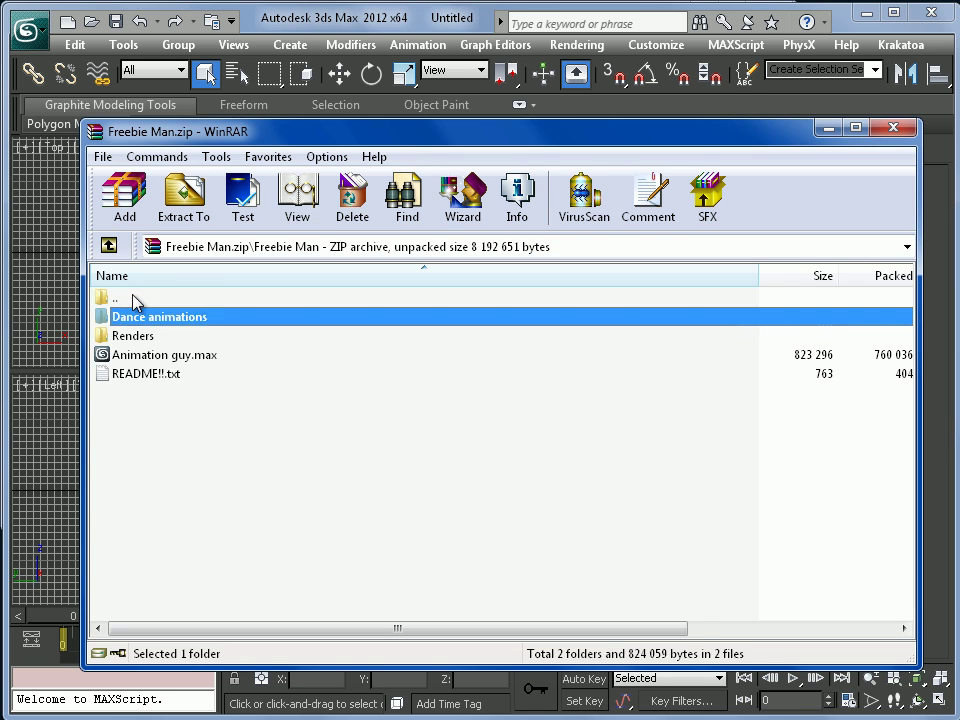
pyautogui.doubleClick(136, 300)
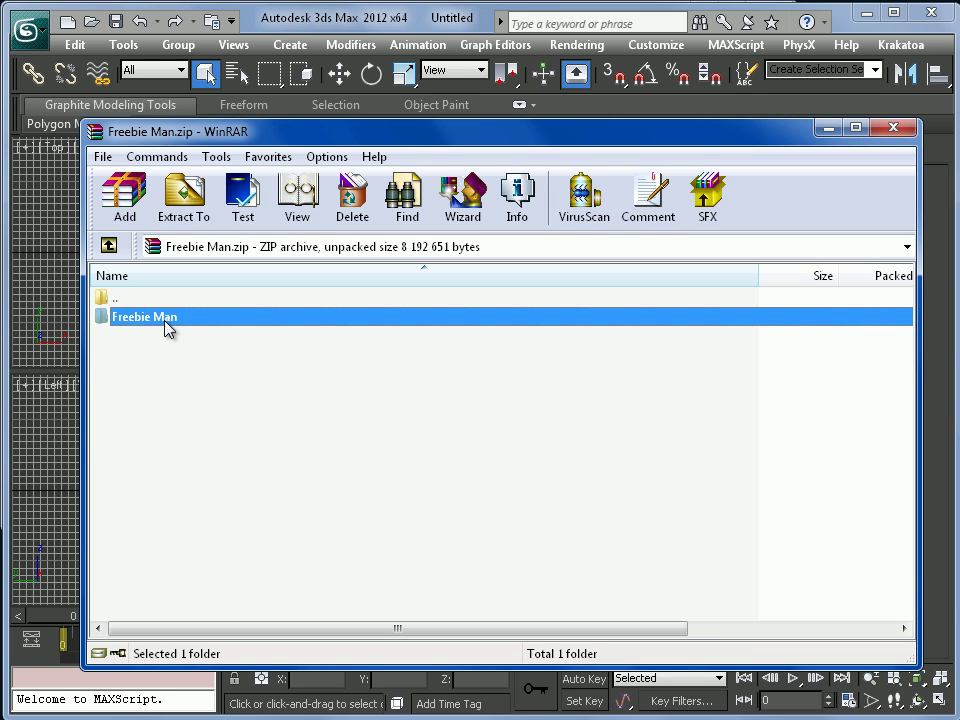
pyautogui.doubleClick(135, 326)
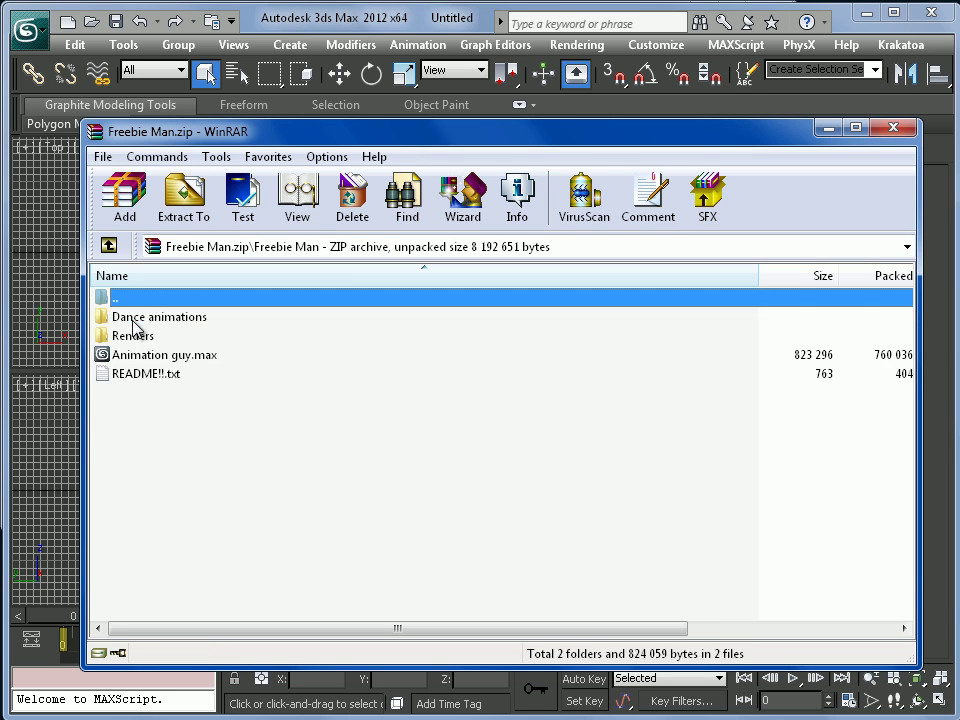
# Merge Animation guy.max from the archive into the 3ds Max scene in the Perspective view.
pyautogui.moveTo(247, 138); pyautogui.dragTo(760, 181)
pyautogui.moveTo(664, 400); pyautogui.dragTo(428, 500)
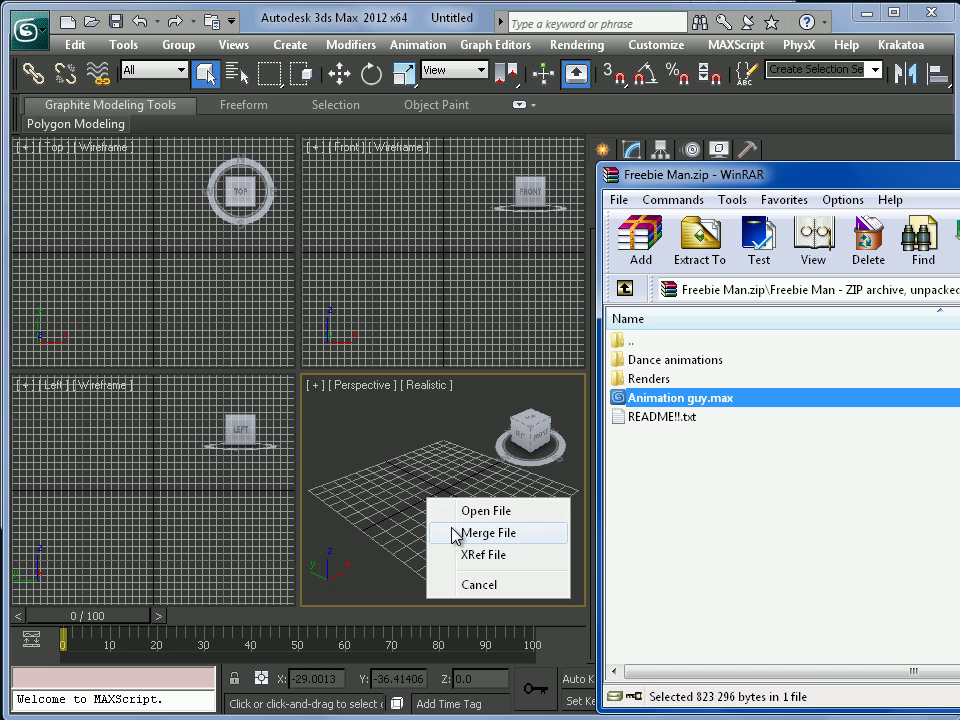
pyautogui.click(453, 533)
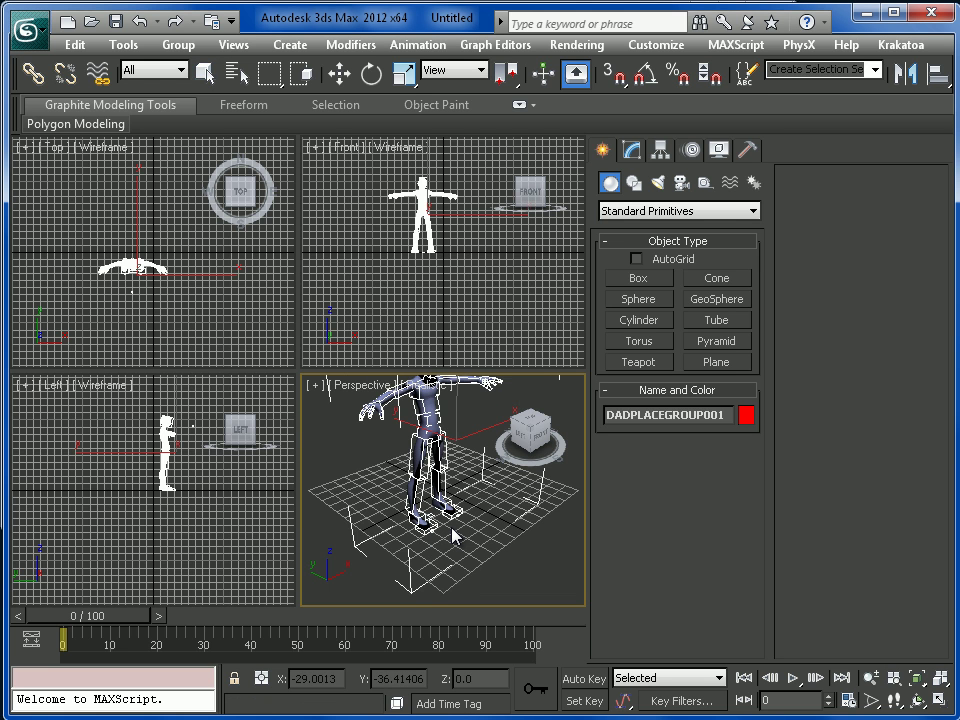
pyautogui.press('w')
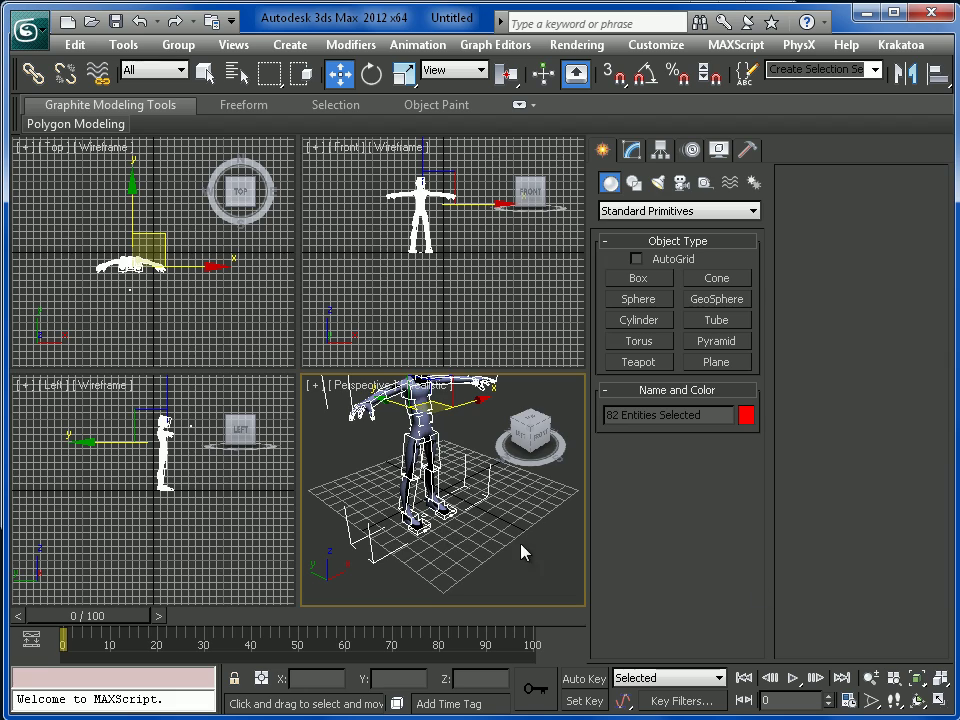
# Maximize the Perspective view and delete the Point01 helper in front of the character.
pyautogui.click(941, 700)
pyautogui.scroll(2, 405, 455)
pyautogui.scroll(-1, 390, 475)
pyautogui.moveTo(389, 473)
pyautogui.keyDown('alt'); pyautogui.mouseDown(button='middle')
pyautogui.moveTo(403, 452)
pyautogui.moveTo(354, 403)
pyautogui.moveTo(465, 448)
pyautogui.moveTo(489, 476)
pyautogui.moveTo(400, 487)
pyautogui.mouseUp(button='middle'); pyautogui.keyUp('alt')
pyautogui.click(443, 446)
pyautogui.keyDown('alt'); pyautogui.moveTo(443, 446); pyautogui.dragTo(484, 407, button='middle'); pyautogui.keyUp('alt')
pyautogui.click(486, 409)
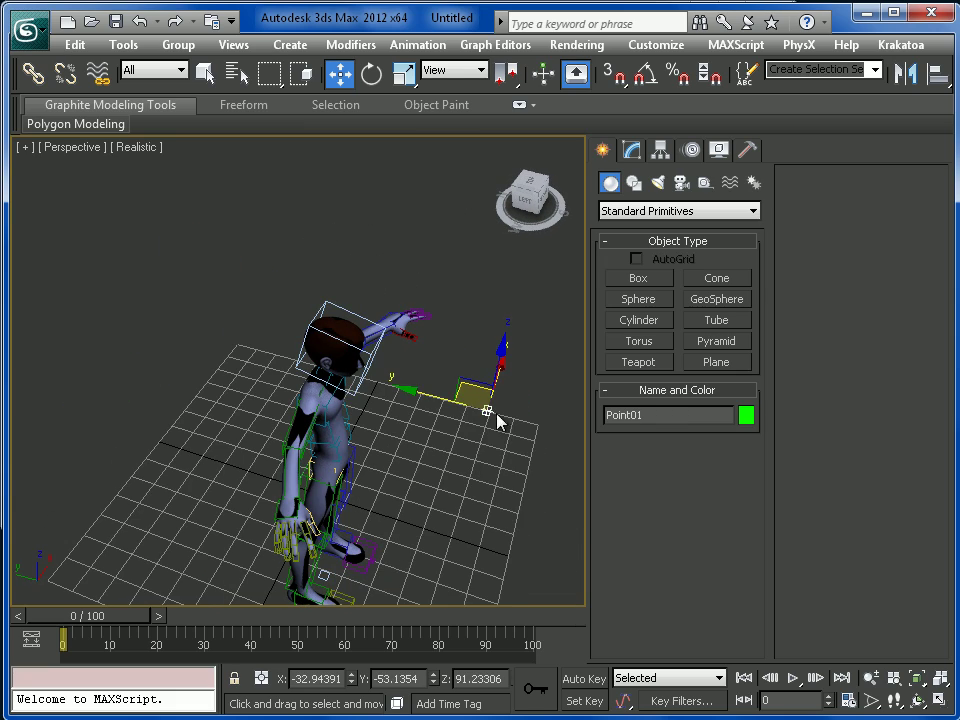
pyautogui.click(437, 437)
# Delete the Hair object from the character's head.
pyautogui.scroll(4, 365, 390)
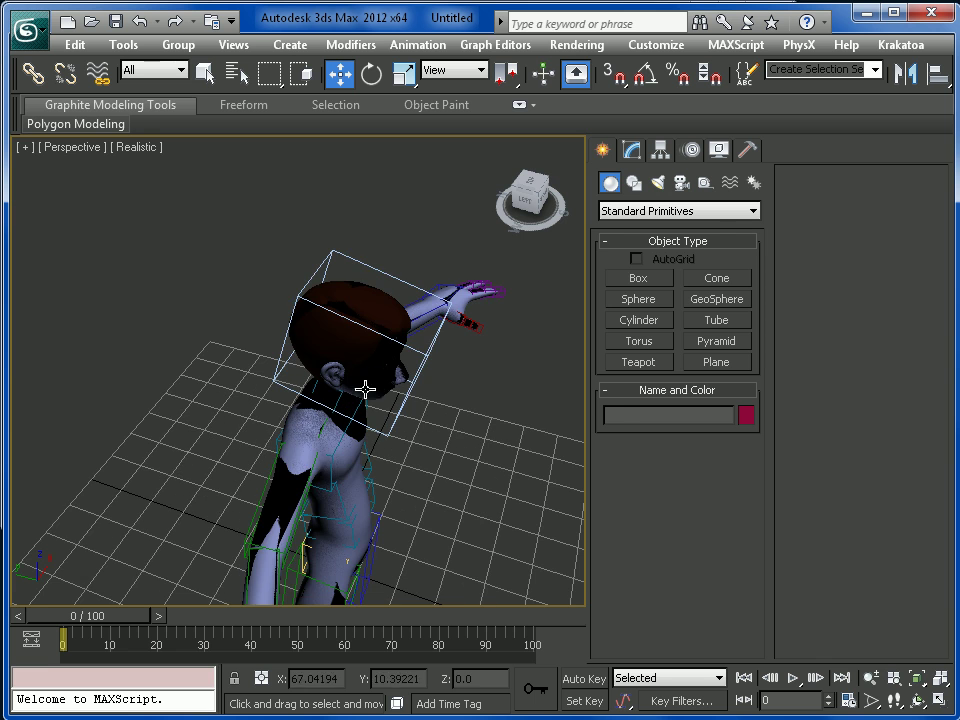
pyautogui.click(356, 302)
pyautogui.scroll(5, 461, 375)
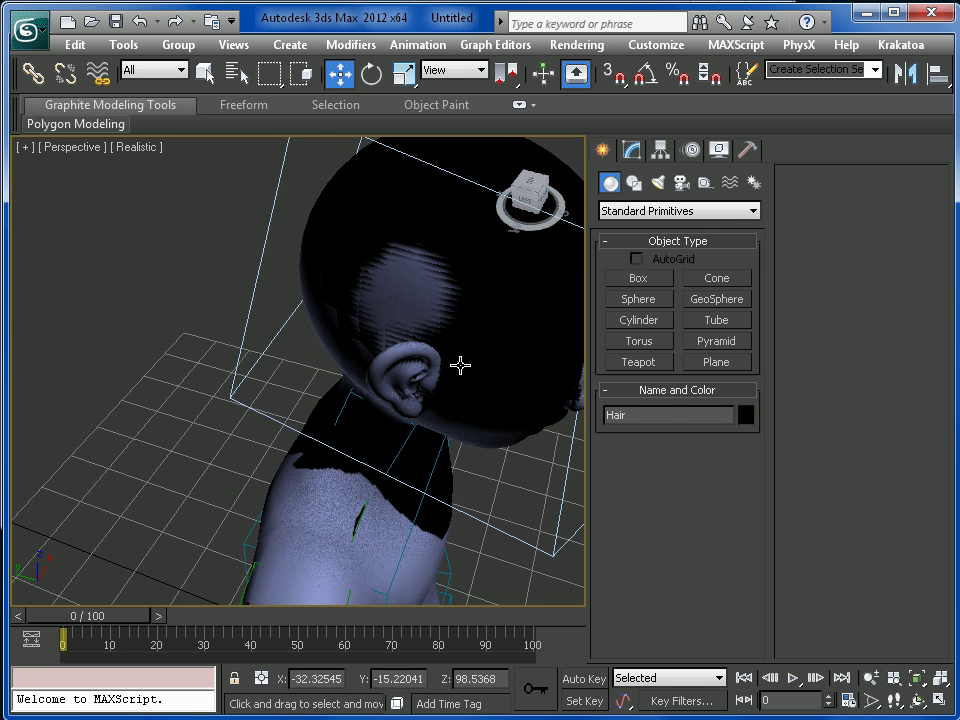
# Delete both of the character's eye objects, starting with R Eye.
pyautogui.click(450, 260)
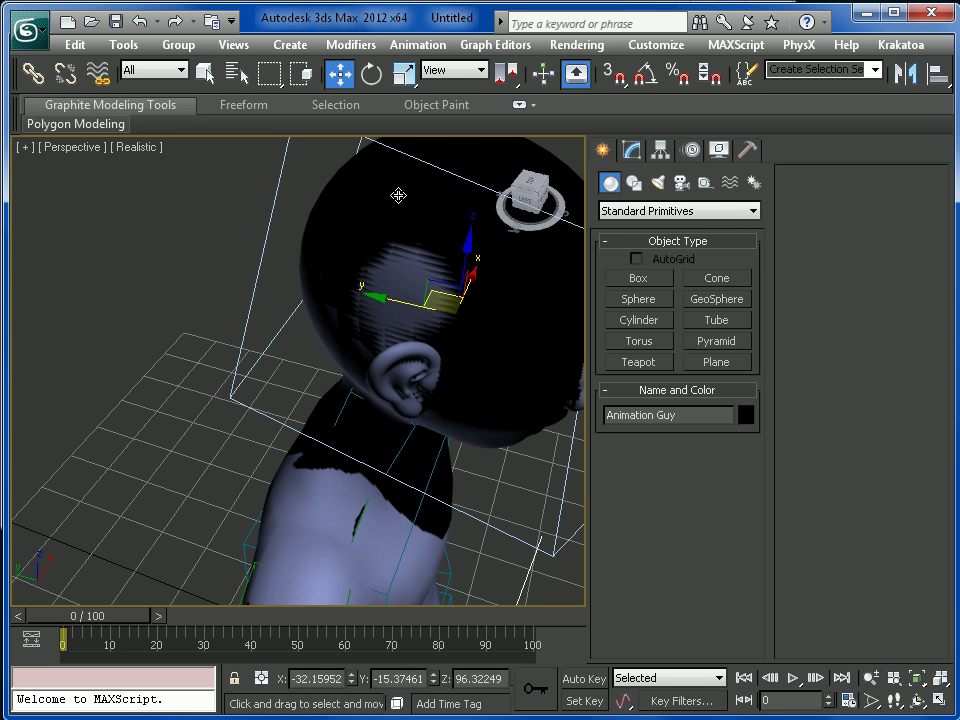
pyautogui.keyDown('alt'); pyautogui.moveTo(369, 300); pyautogui.dragTo(280, 386, button='middle'); pyautogui.keyUp('alt')
pyautogui.scroll(5, 377, 422)
pyautogui.click(206, 302)
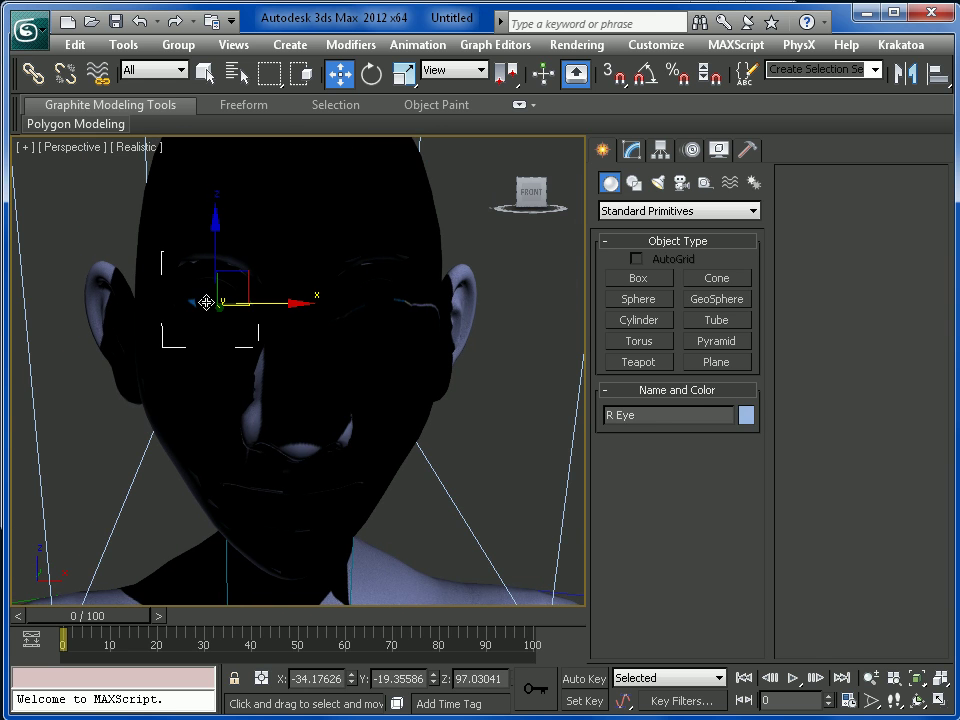
pyautogui.press('Delete')
pyautogui.click(370, 302)
pyautogui.press('Delete')
# Select the Animation Guy body mesh and examine it with its biped rig from several angles.
pyautogui.keyDown('alt'); pyautogui.moveTo(381, 319); pyautogui.dragTo(341, 435, button='middle'); pyautogui.keyUp('alt')
pyautogui.scroll(-4, 422, 425)
pyautogui.scroll(-4, 412, 438)
pyautogui.scroll(4, 384, 435)
pyautogui.keyDown('alt'); pyautogui.moveTo(405, 398); pyautogui.dragTo(435, 482, button='middle'); pyautogui.keyUp('alt')
pyautogui.click(356, 418)
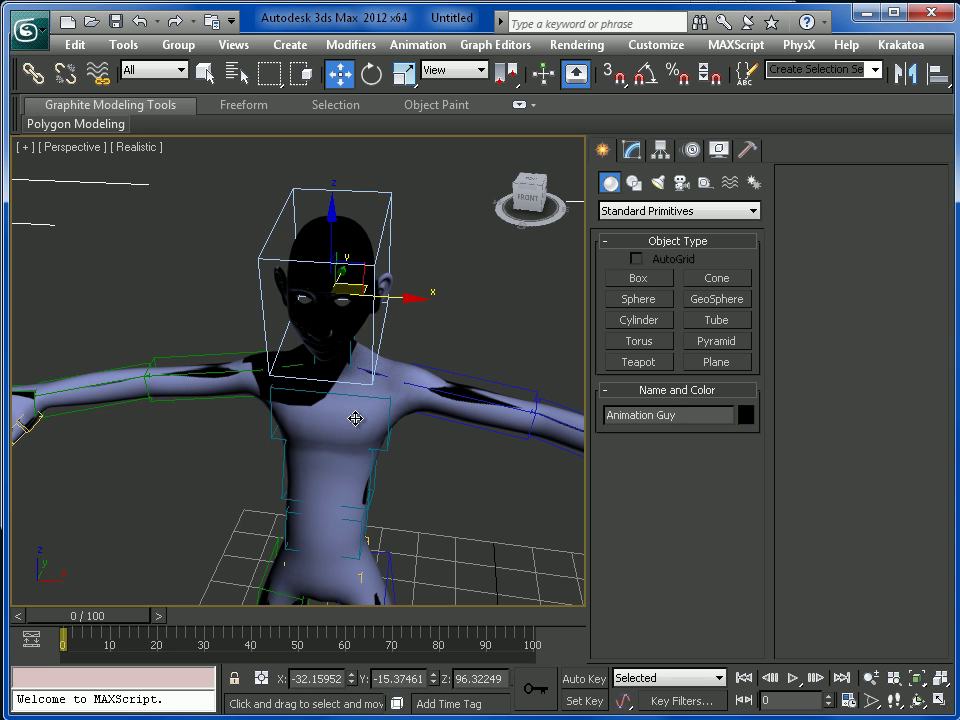
pyautogui.moveTo(428, 496)
pyautogui.keyDown('alt'); pyautogui.mouseDown(button='middle')
pyautogui.moveTo(409, 497)
pyautogui.moveTo(447, 493)
pyautogui.mouseUp(button='middle'); pyautogui.keyUp('alt')
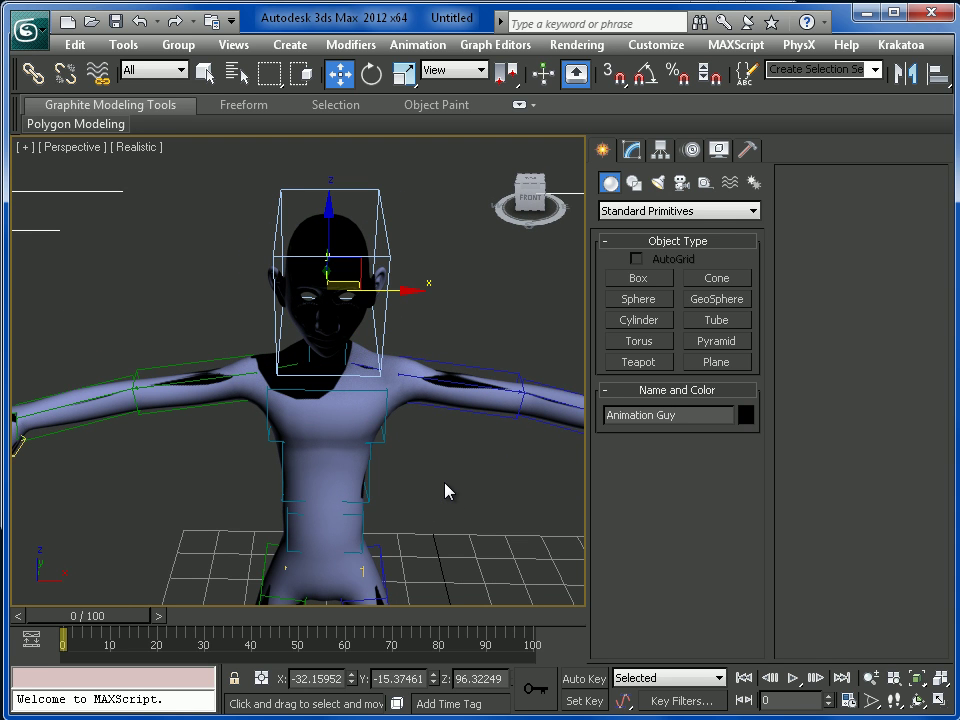
pyautogui.scroll(-3, 429, 500)
pyautogui.keyDown('alt'); pyautogui.moveTo(427, 450); pyautogui.dragTo(392, 454, button='middle'); pyautogui.keyUp('alt')
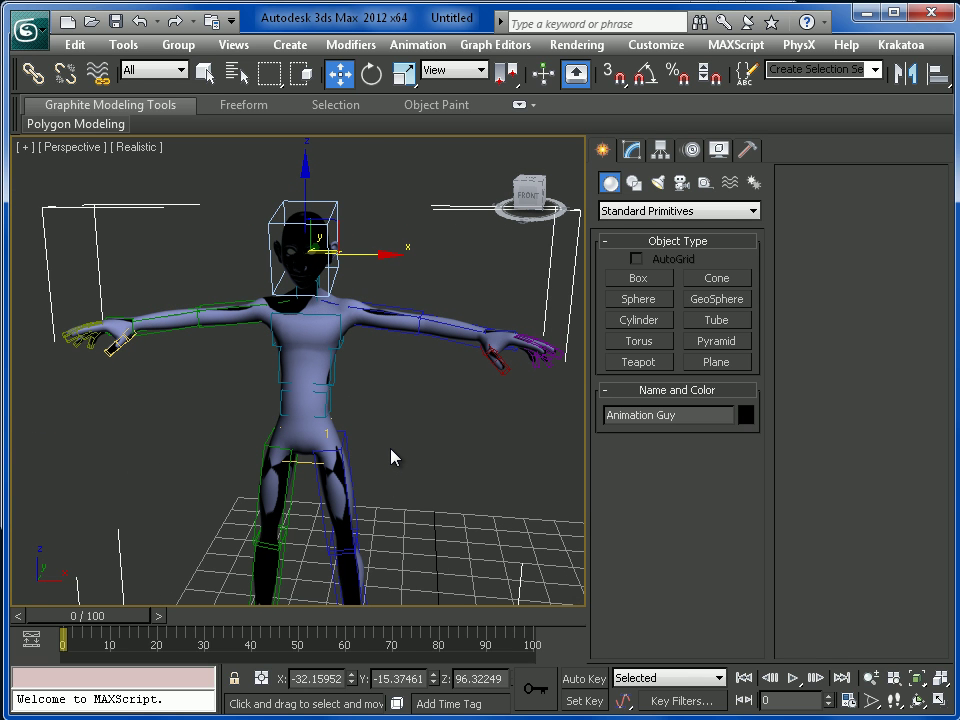
pyautogui.keyDown('alt'); pyautogui.moveTo(392, 456); pyautogui.dragTo(444, 426, button='middle'); pyautogui.keyUp('alt')
pyautogui.scroll(2, 390, 467)
pyautogui.scroll(2, 434, 429)
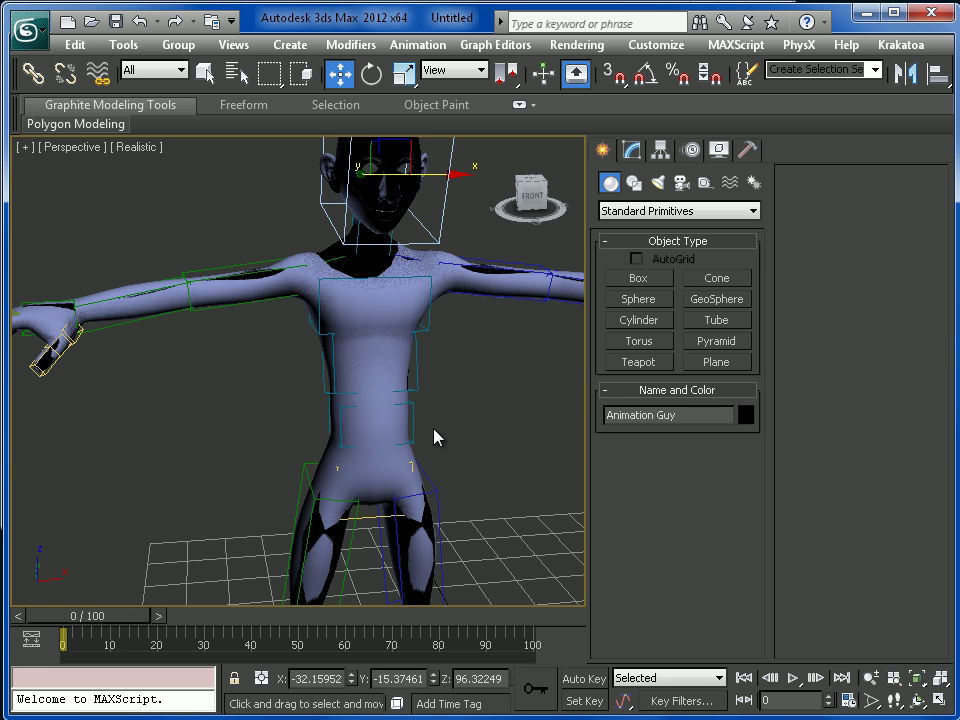
# Apply Freeze Transform to the Animation Guy body mesh and accept losing its constraints and animation.
pyautogui.rightClick(360, 350)
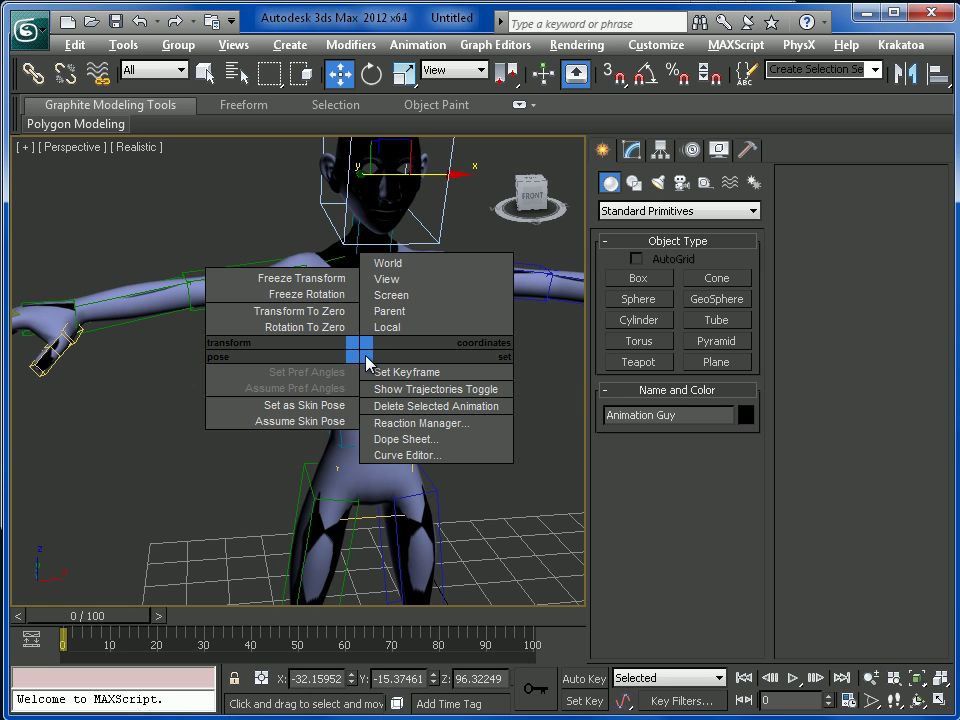
pyautogui.click(313, 254)
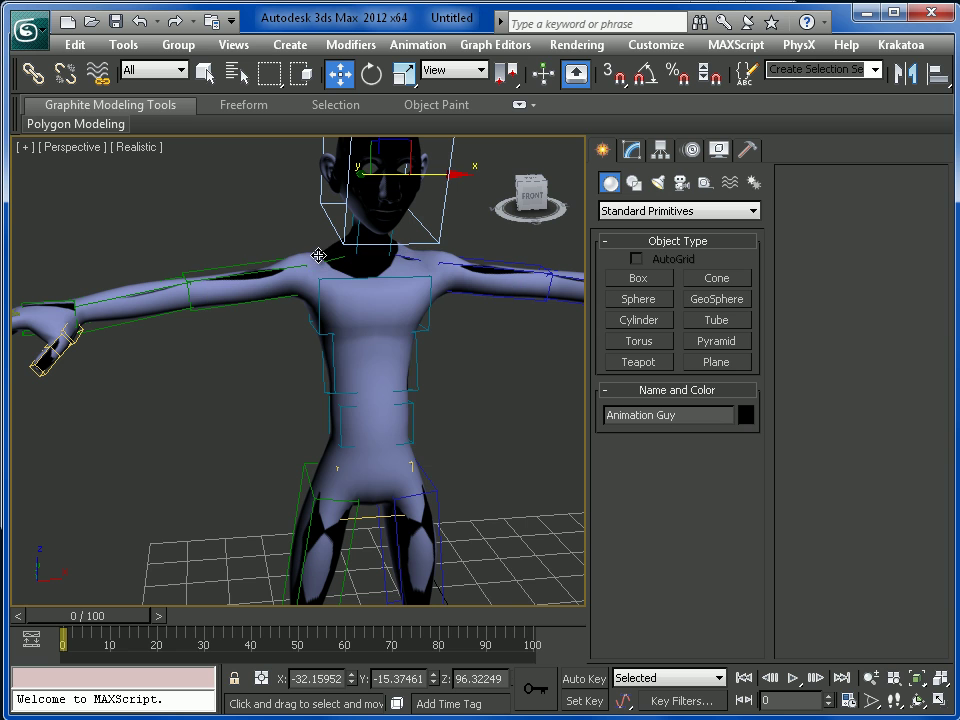
pyautogui.rightClick(383, 354)
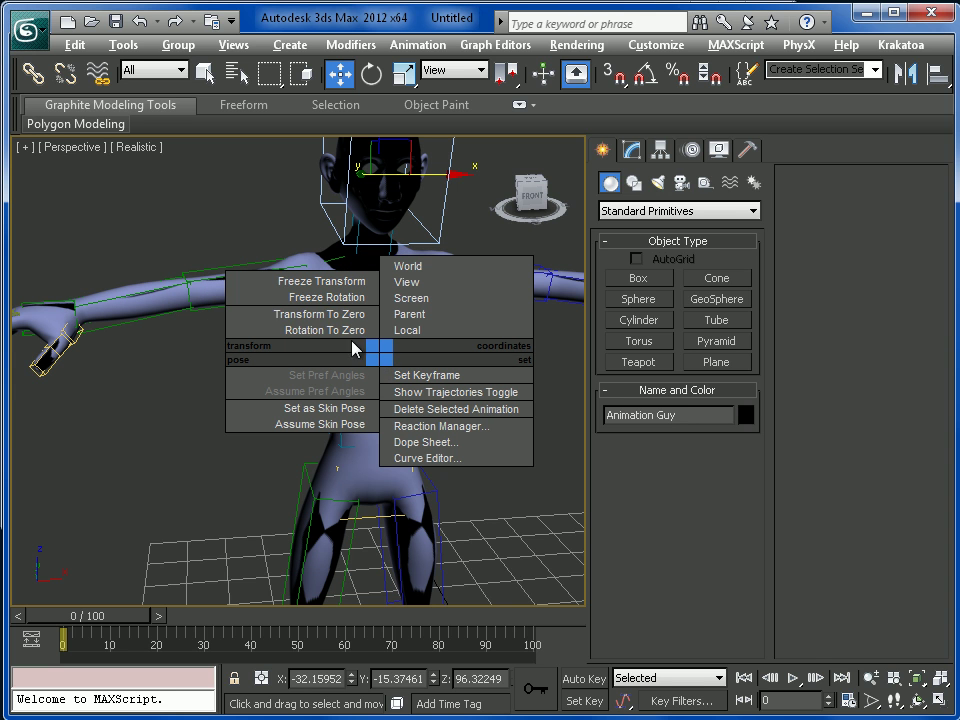
pyautogui.click(364, 283)
pyautogui.moveTo(729, 407); pyautogui.dragTo(340, 349)
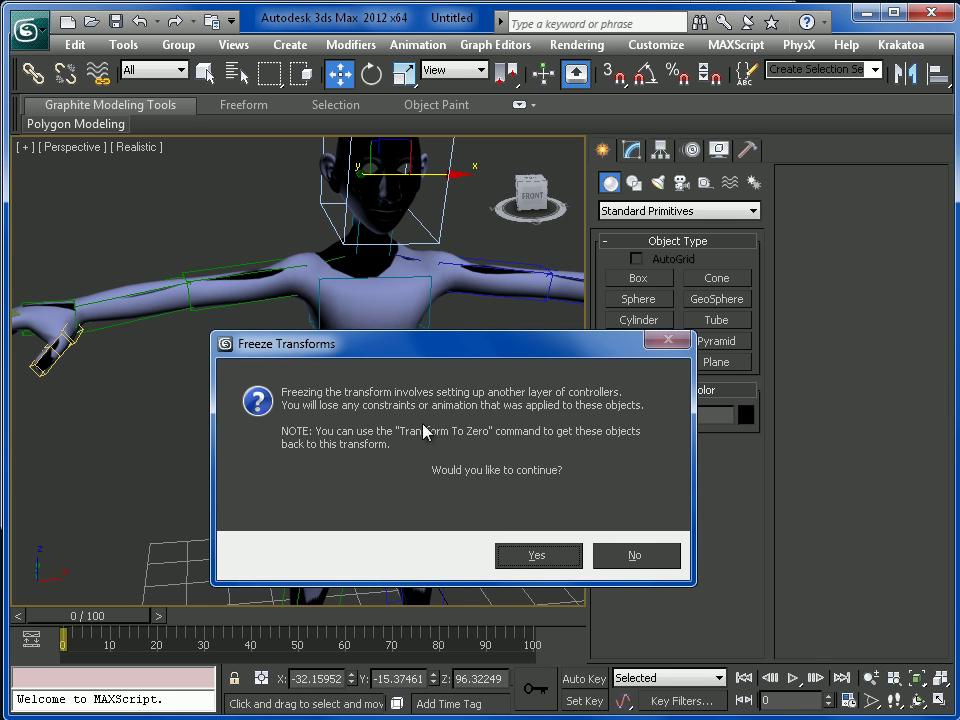
pyautogui.click(514, 558)
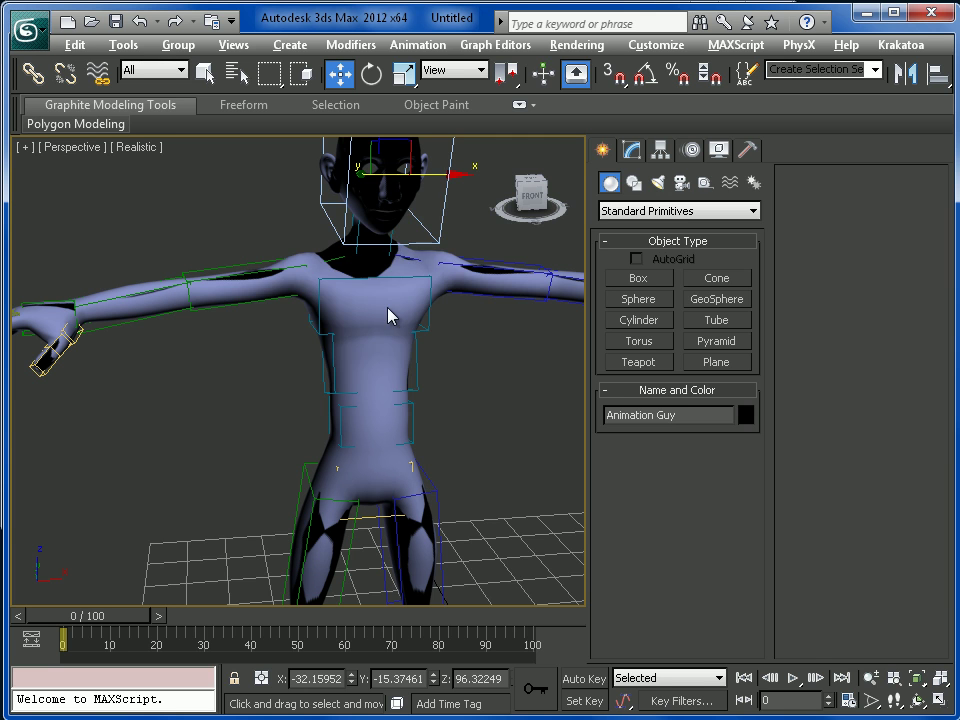
pyautogui.rightClick(381, 302)
pyautogui.click(345, 246)
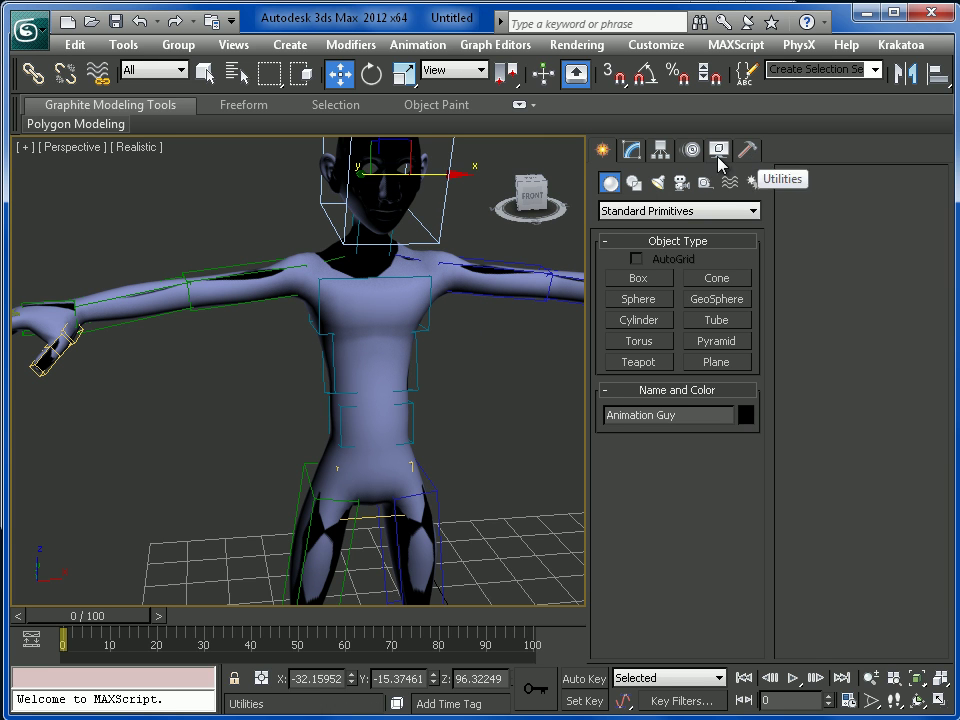
# Delete the TurboSmooth and Physique modifiers from the Animation Guy mesh.
pyautogui.click(631, 150)
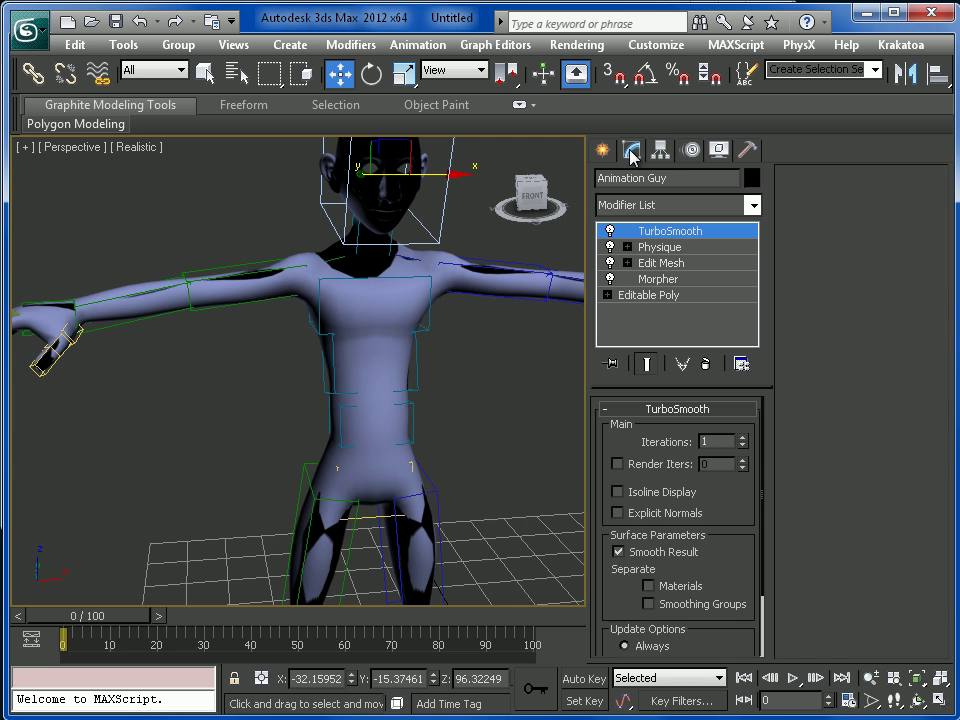
pyautogui.click(612, 231)
pyautogui.rightClick(664, 232)
pyautogui.click(714, 262)
pyautogui.rightClick(668, 240)
pyautogui.click(700, 264)
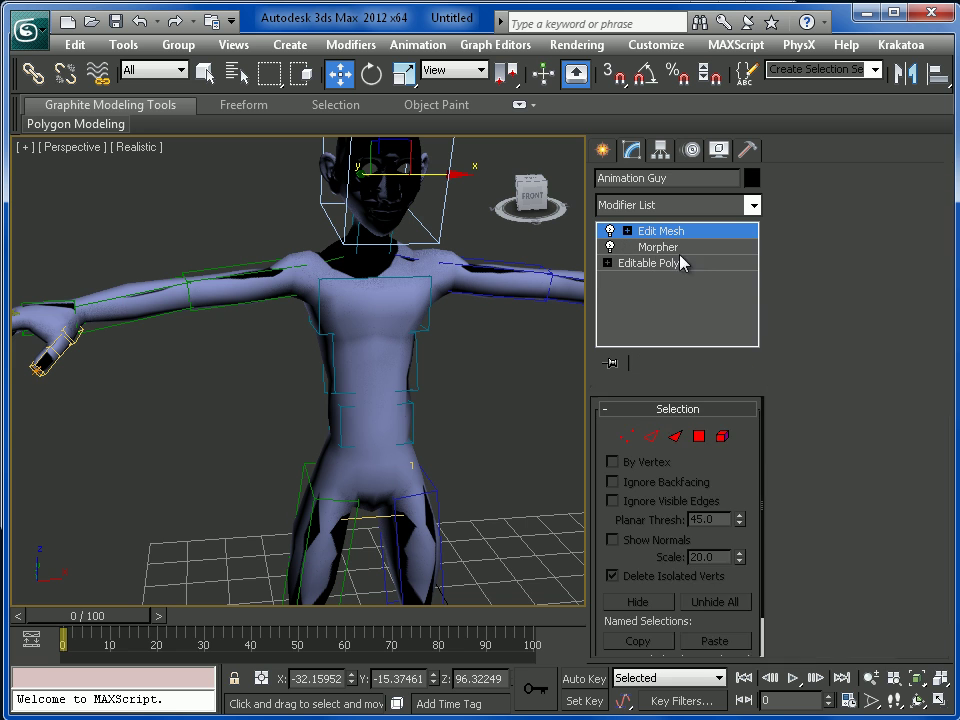
# Delete the Morpher modifier from the Animation Guy mesh and select its Edit Mesh modifier.
pyautogui.rightClick(668, 236)
pyautogui.rightClick(655, 248)
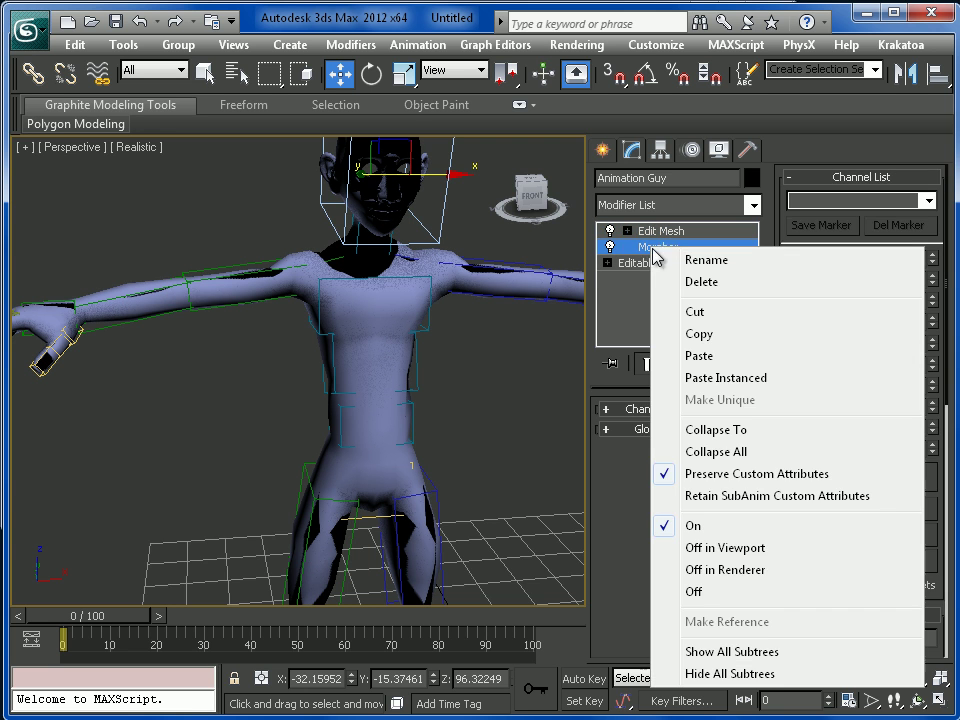
pyautogui.click(675, 283)
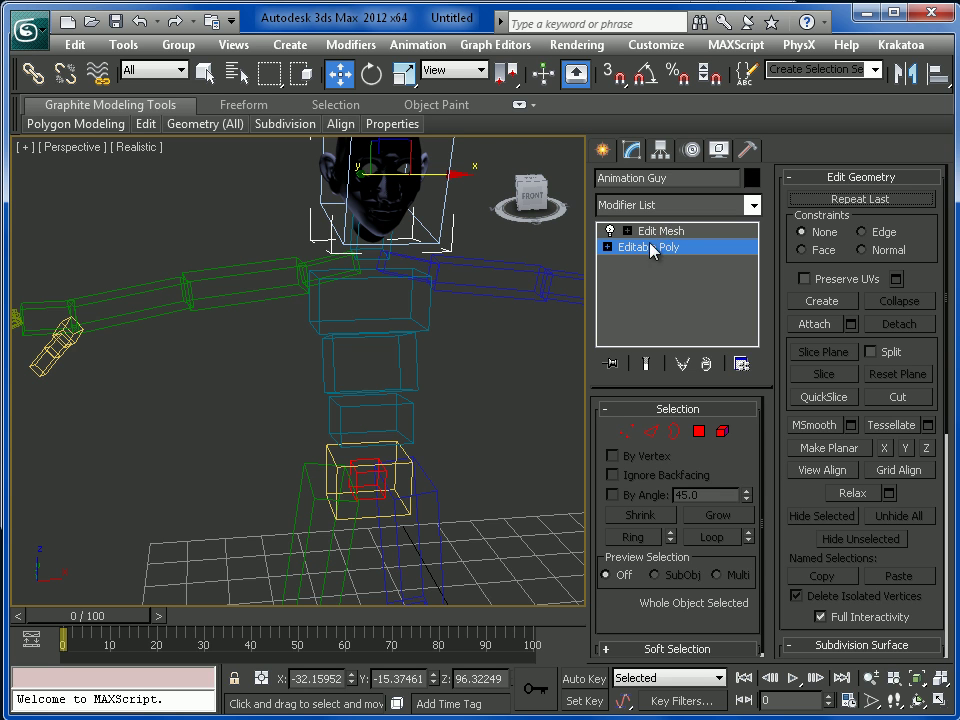
pyautogui.click(661, 232)
# Convert the Animation Guy mesh to an Editable Poly.
pyautogui.moveTo(469, 396)
pyautogui.mouseDown(button='middle')
pyautogui.moveTo(439, 403)
pyautogui.moveTo(481, 398)
pyautogui.mouseUp(button='middle')
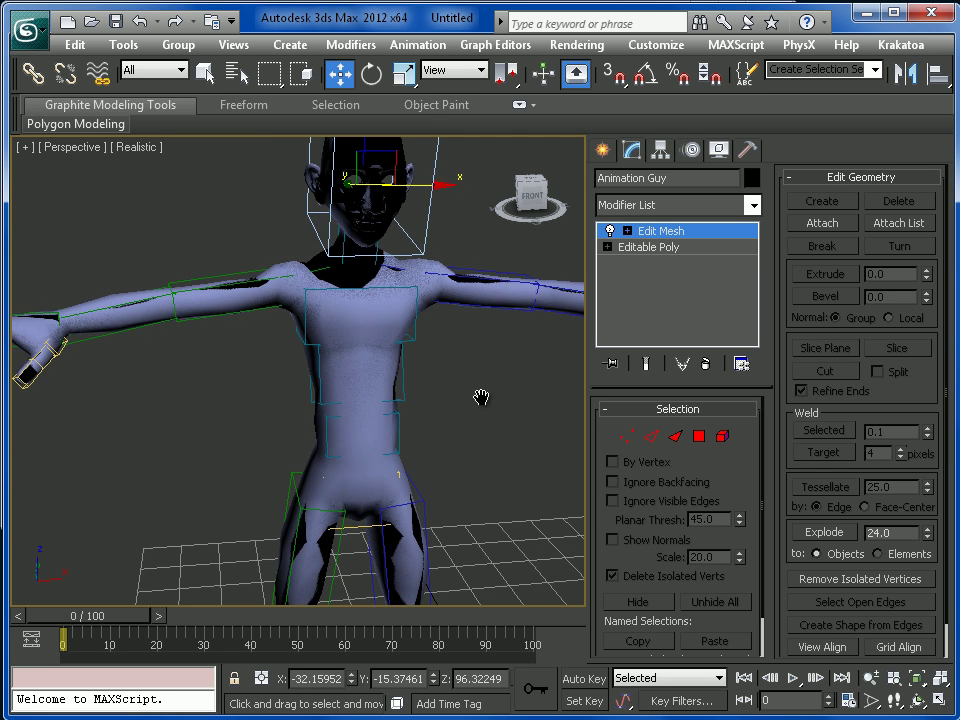
pyautogui.scroll(2, 481, 398)
pyautogui.scroll(-2, 480, 396)
pyautogui.scroll(-3, 446, 360)
pyautogui.scroll(4, 446, 375)
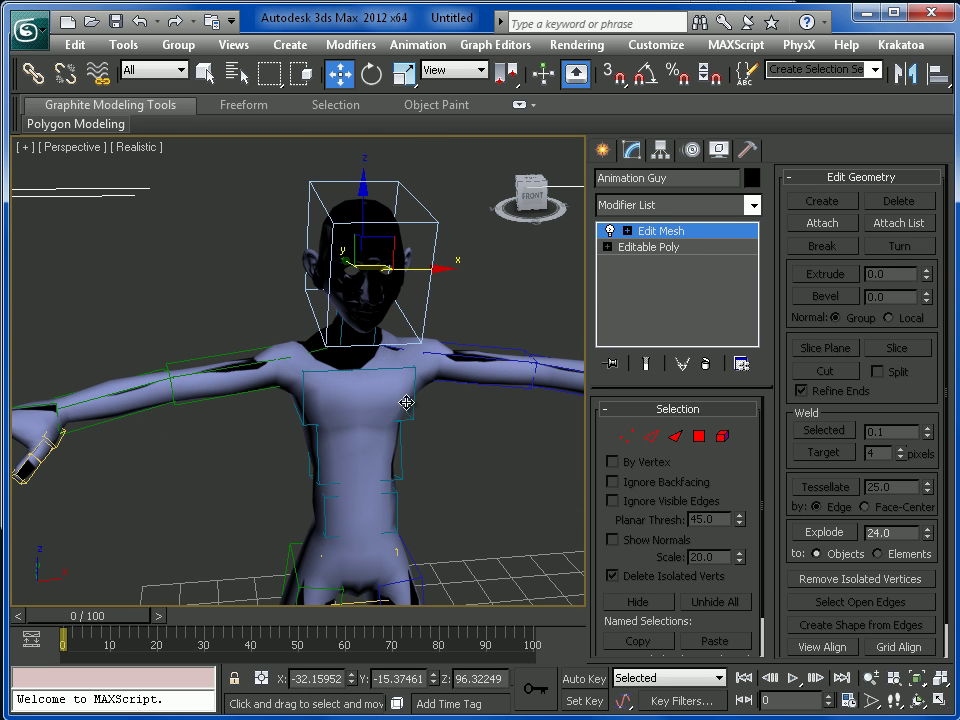
pyautogui.rightClick(377, 388)
pyautogui.moveTo(456, 573)
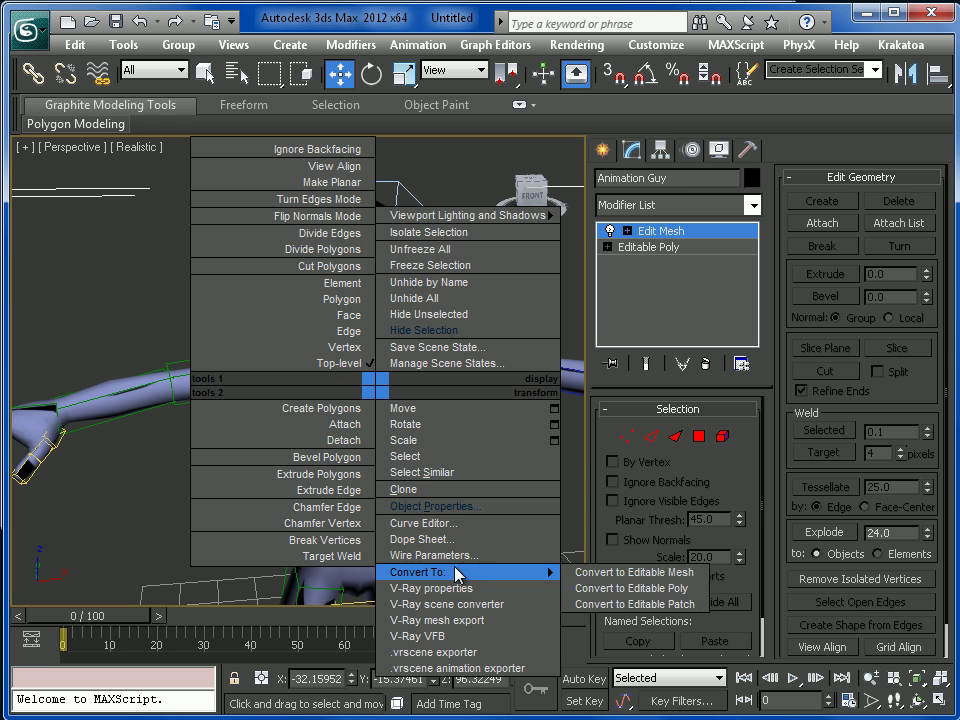
pyautogui.click(604, 591)
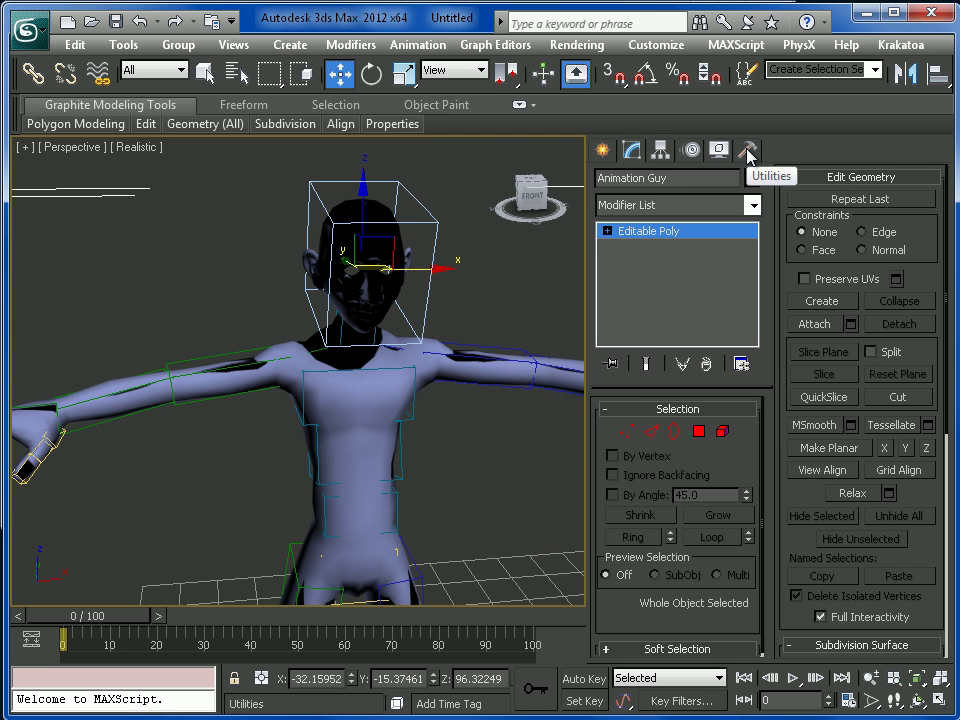
# Reset the transform of the selected Animation Guy mesh with the Reset XForm utility.
pyautogui.click(748, 152)
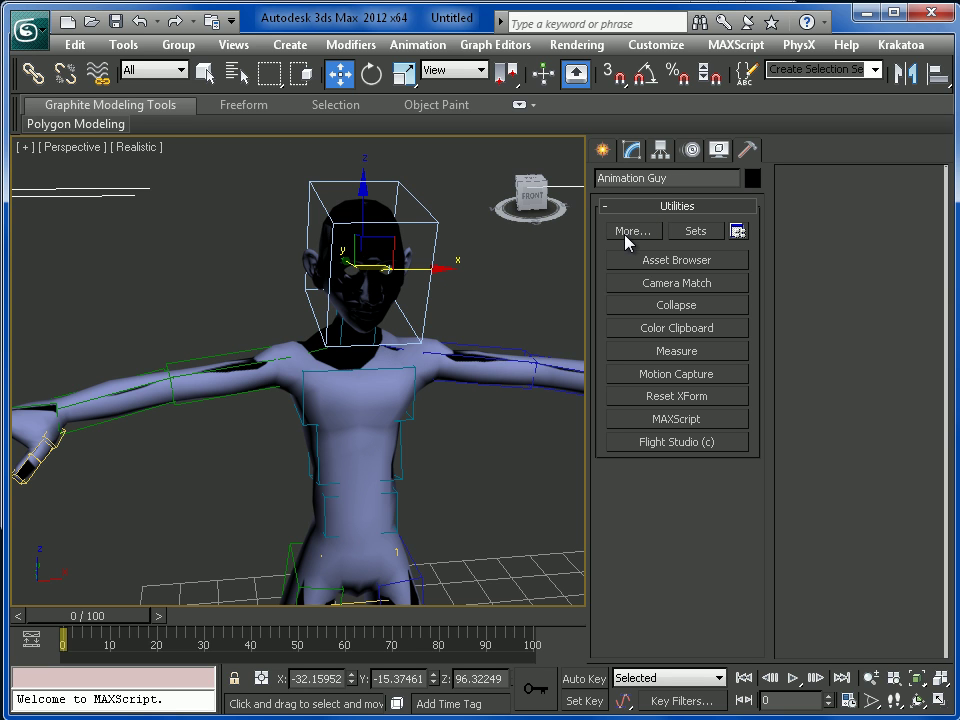
pyautogui.click(704, 396)
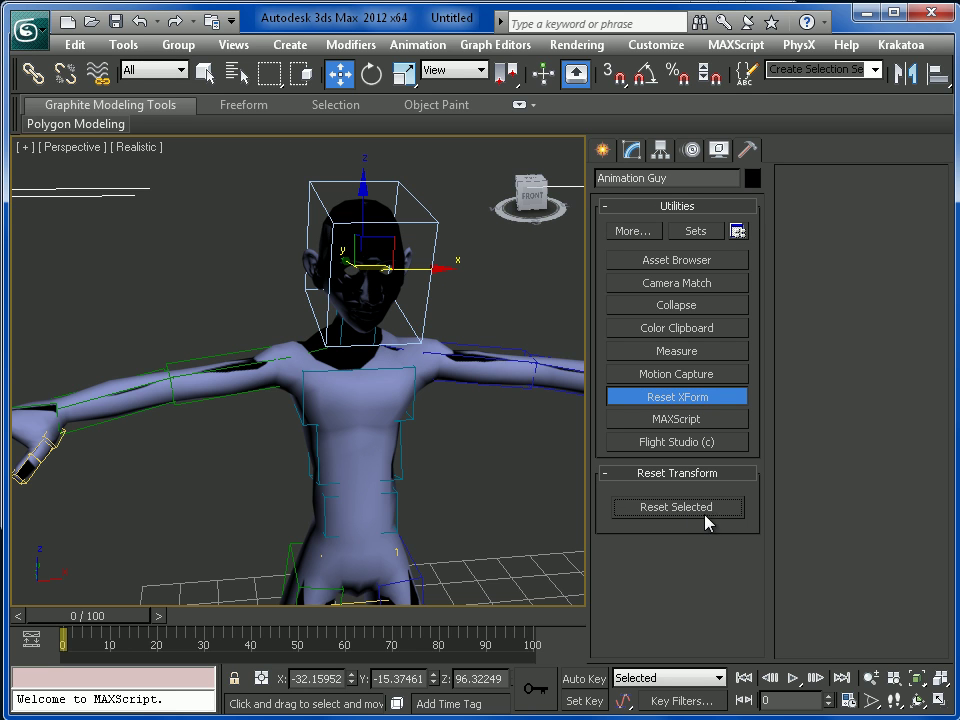
pyautogui.click(678, 510)
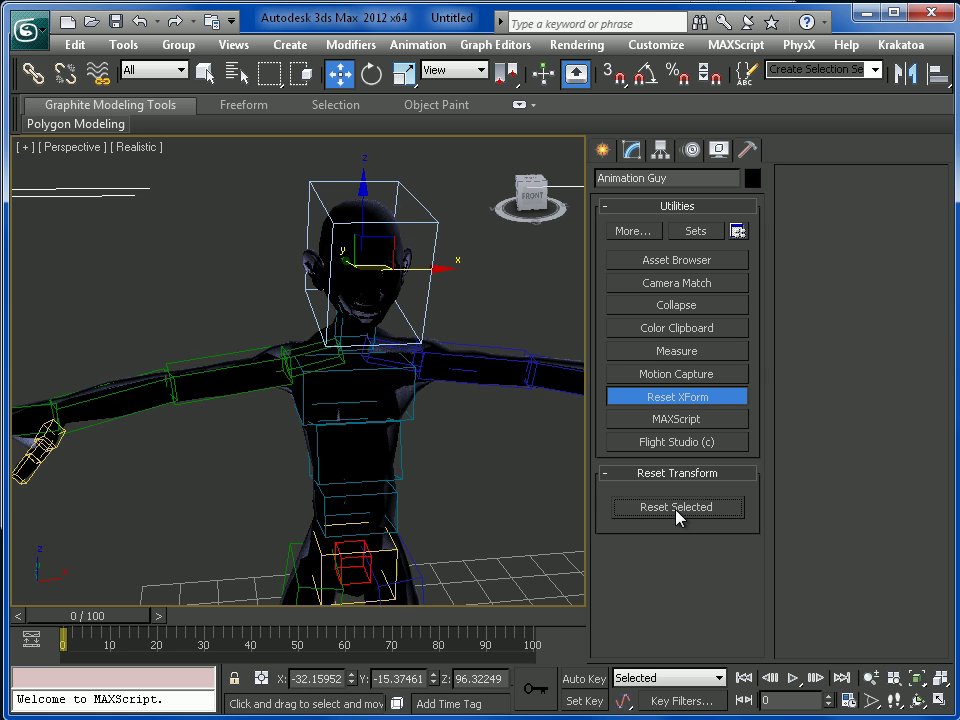
# Collapse the XForm modifier of the Animation Guy mesh by converting it to an Editable Poly.
pyautogui.click(605, 152)
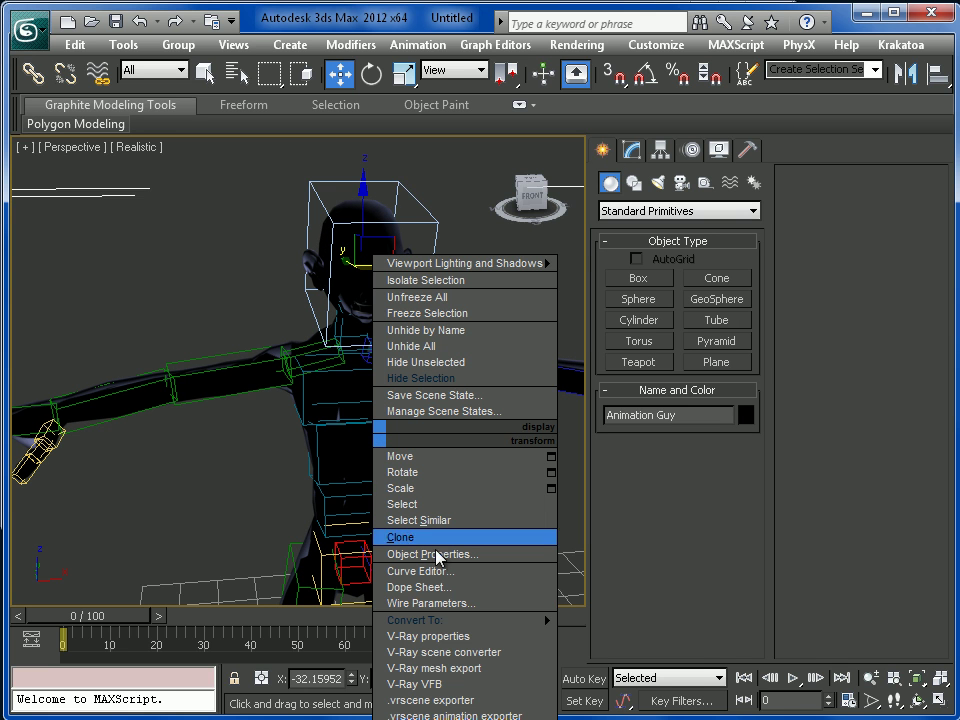
pyautogui.moveTo(453, 621)
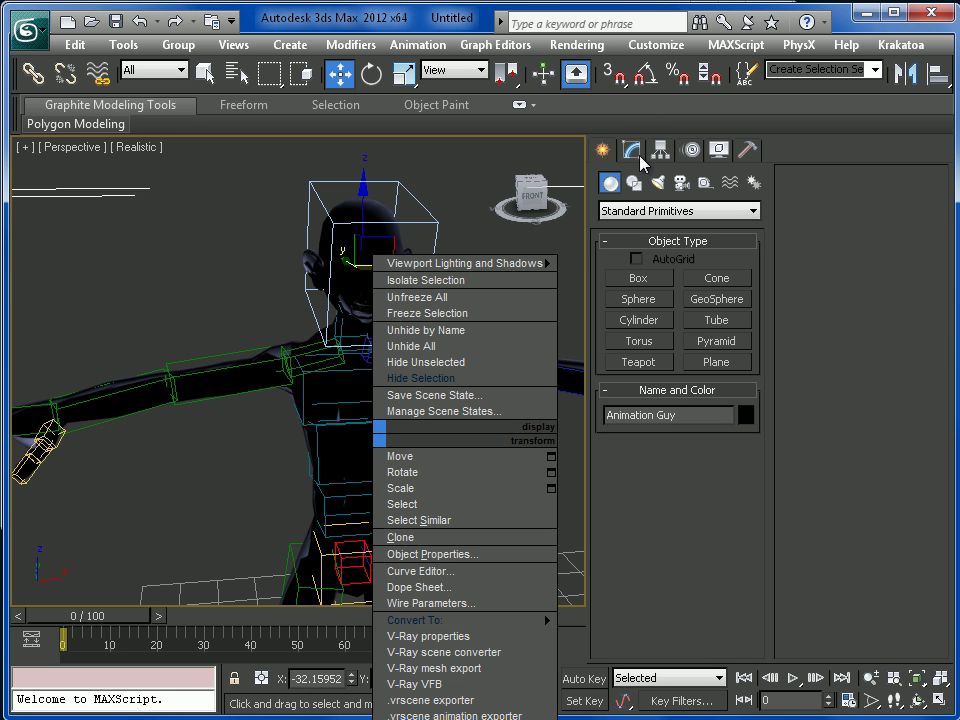
pyautogui.click(632, 150)
pyautogui.click(632, 150)
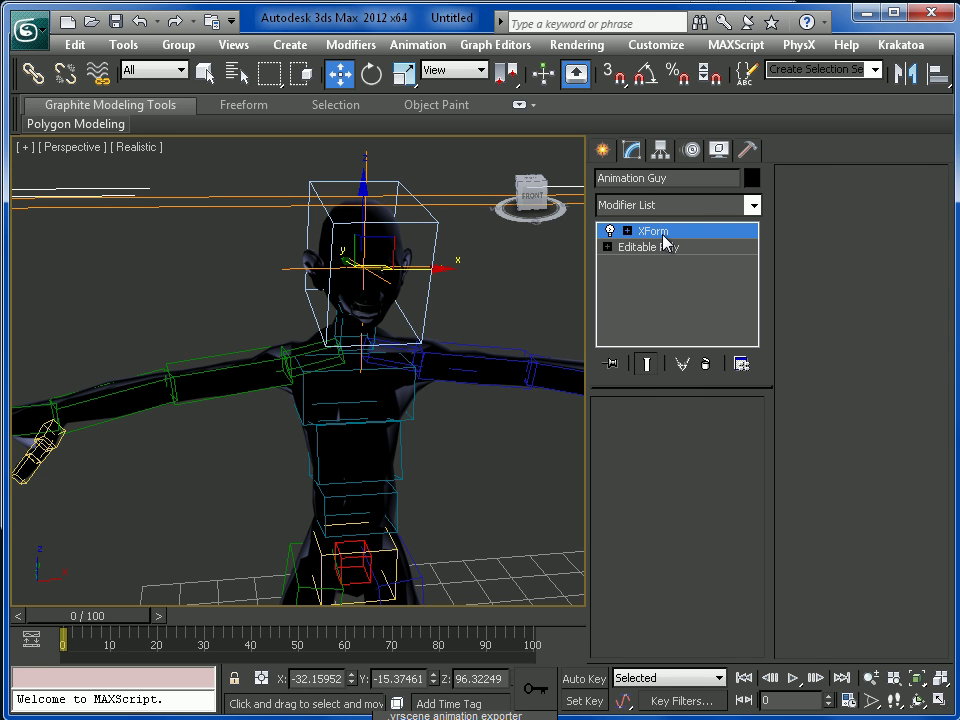
pyautogui.rightClick(357, 419)
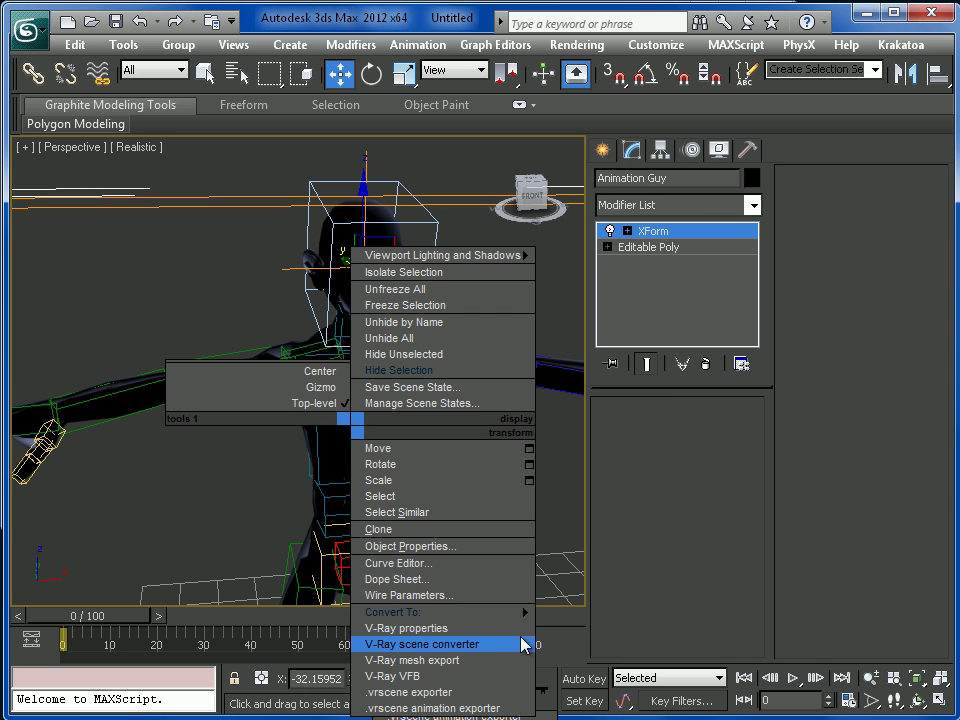
pyautogui.moveTo(499, 614)
pyautogui.click(572, 628)
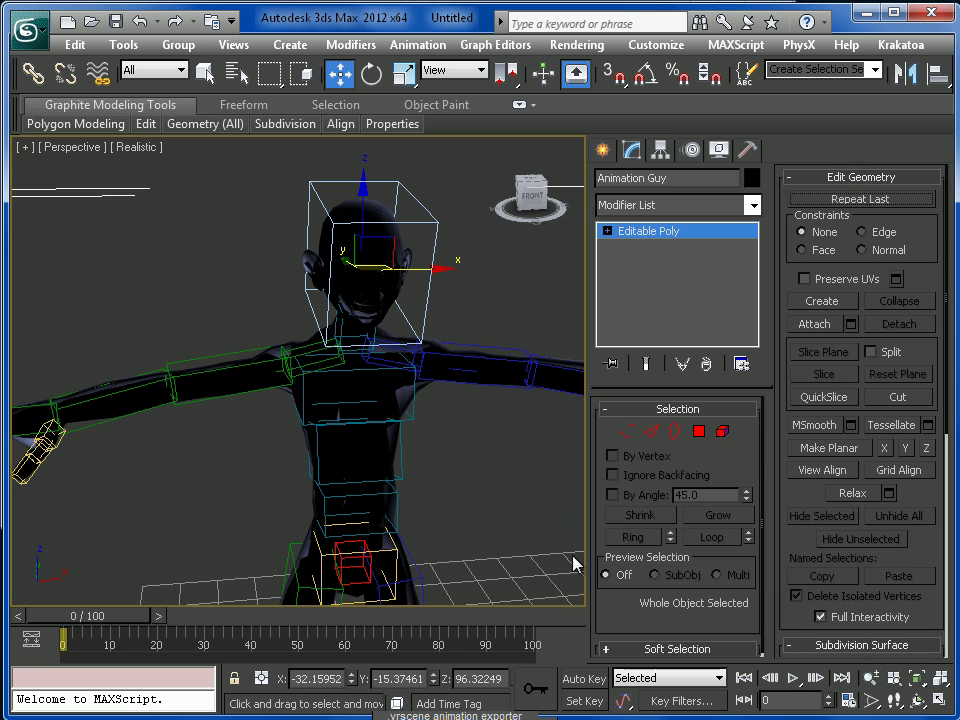
# Flip the normals of all polygons of the Animation Guy mesh.
pyautogui.keyDown('alt'); pyautogui.moveTo(462, 420); pyautogui.dragTo(470, 365, button='middle'); pyautogui.keyUp('alt')
pyautogui.click(698, 431)
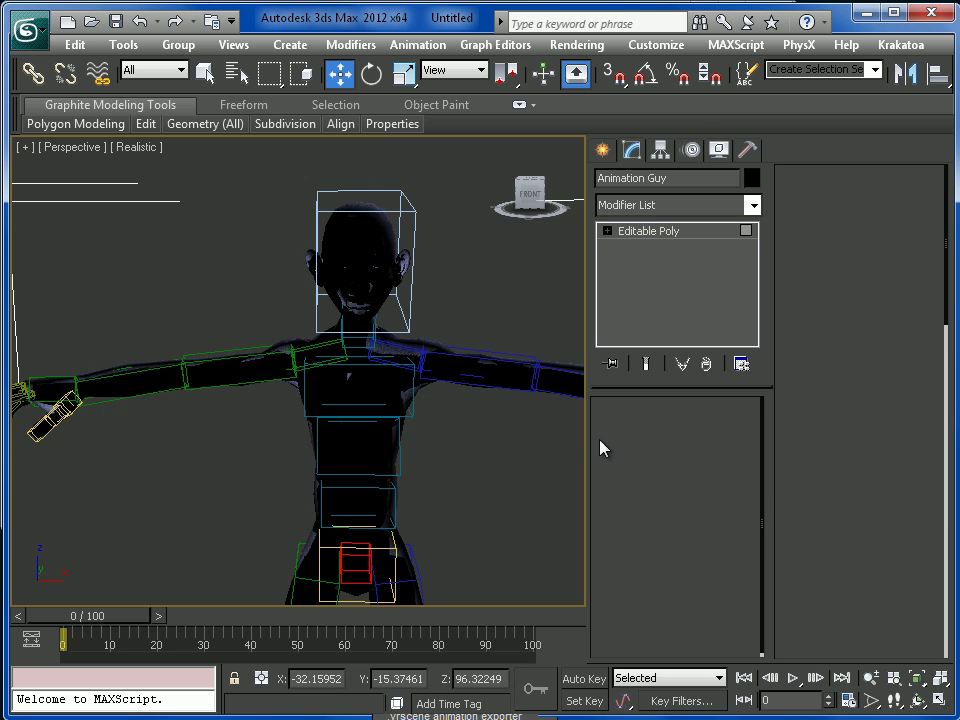
pyautogui.hotkey('ctrl', 'a')
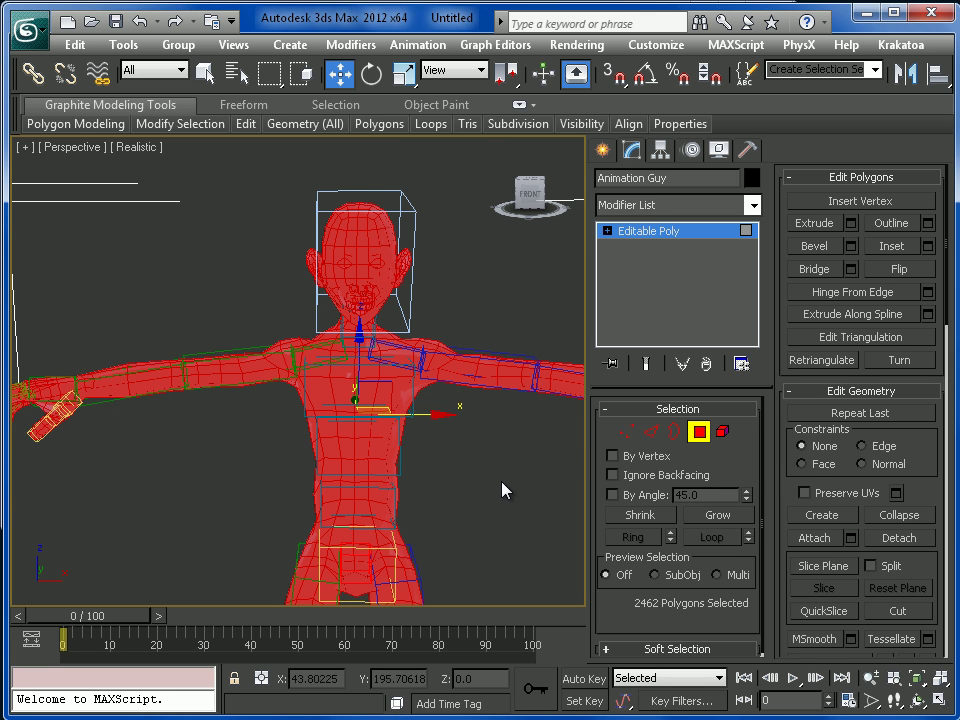
pyautogui.moveTo(503, 490); pyautogui.dragTo(463, 435, button='middle')
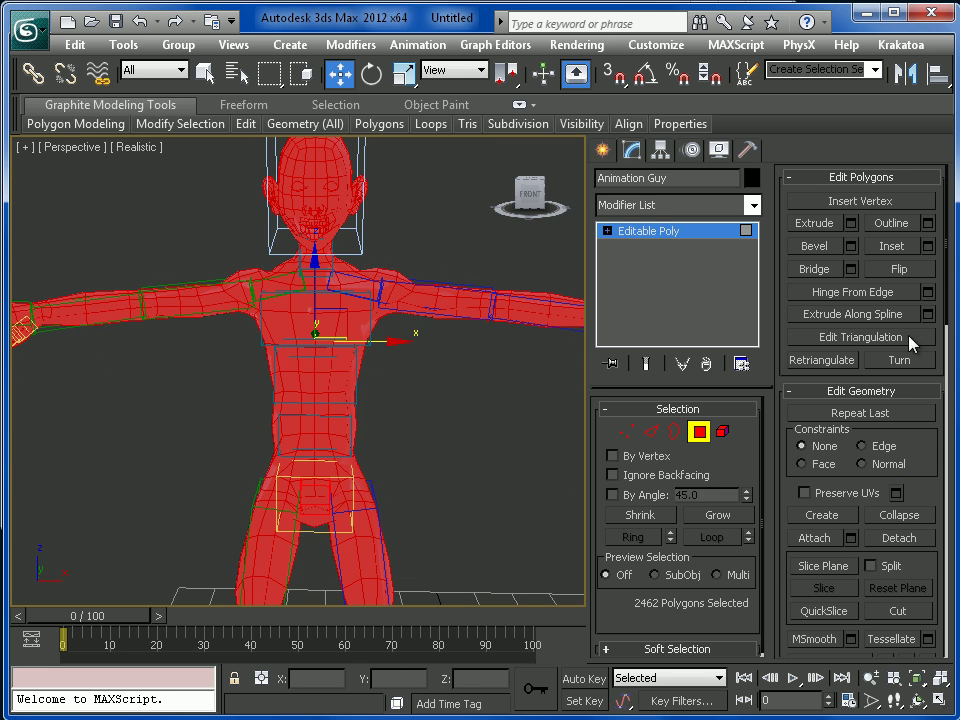
pyautogui.click(897, 270)
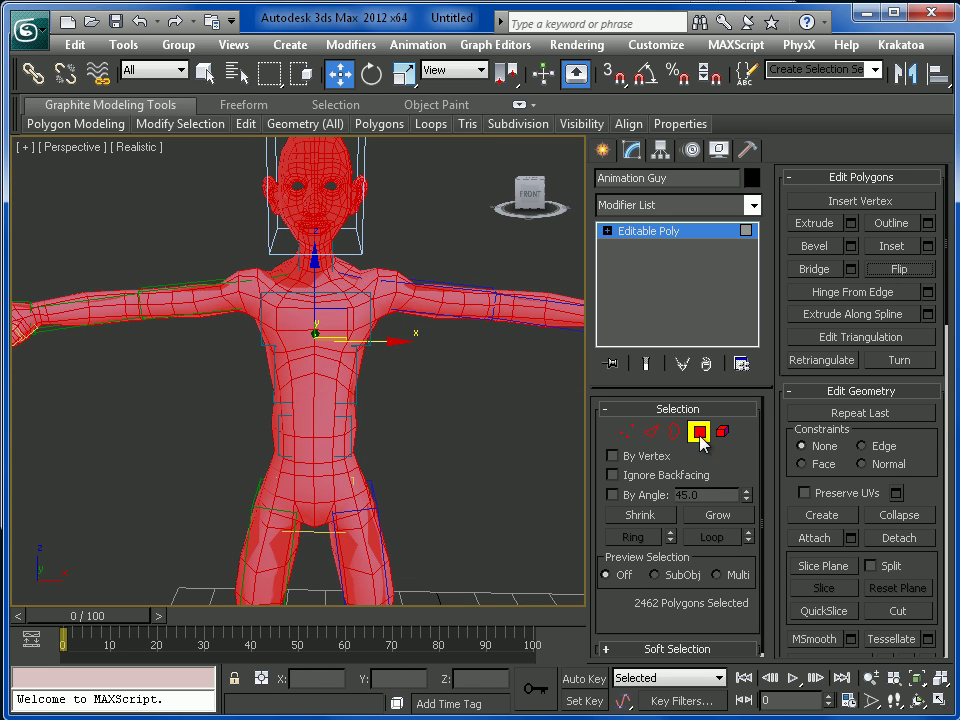
pyautogui.click(699, 431)
# Change the Perspective viewport's display style to Shaded.
pyautogui.keyDown('alt'); pyautogui.moveTo(450, 407); pyautogui.dragTo(143, 224, button='middle'); pyautogui.keyUp('alt')
pyautogui.scroll(3, 420, 467)
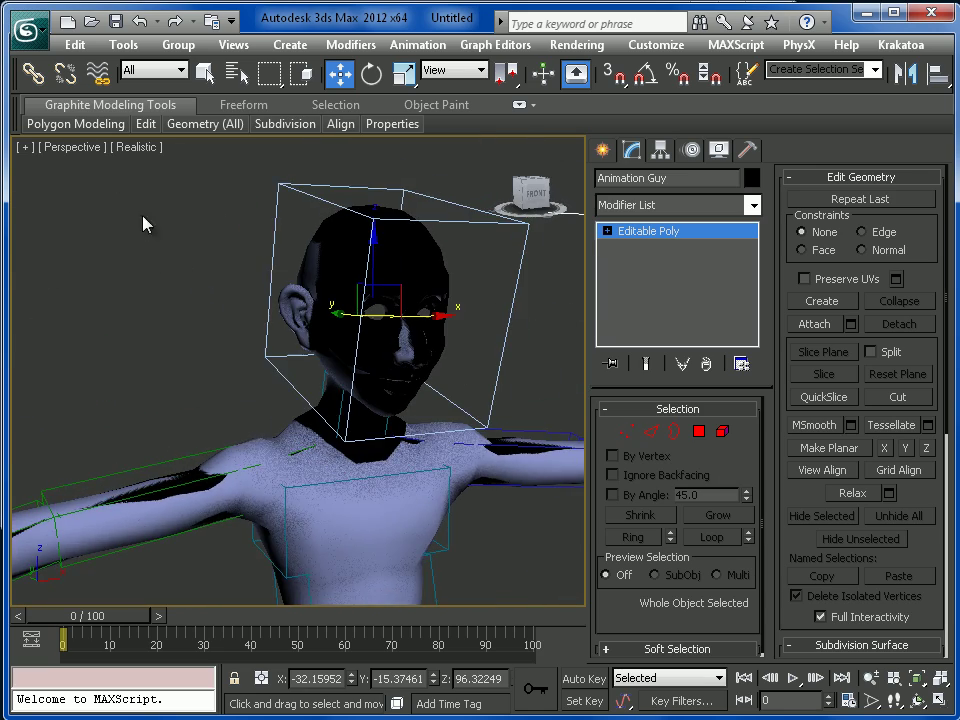
pyautogui.click(148, 152)
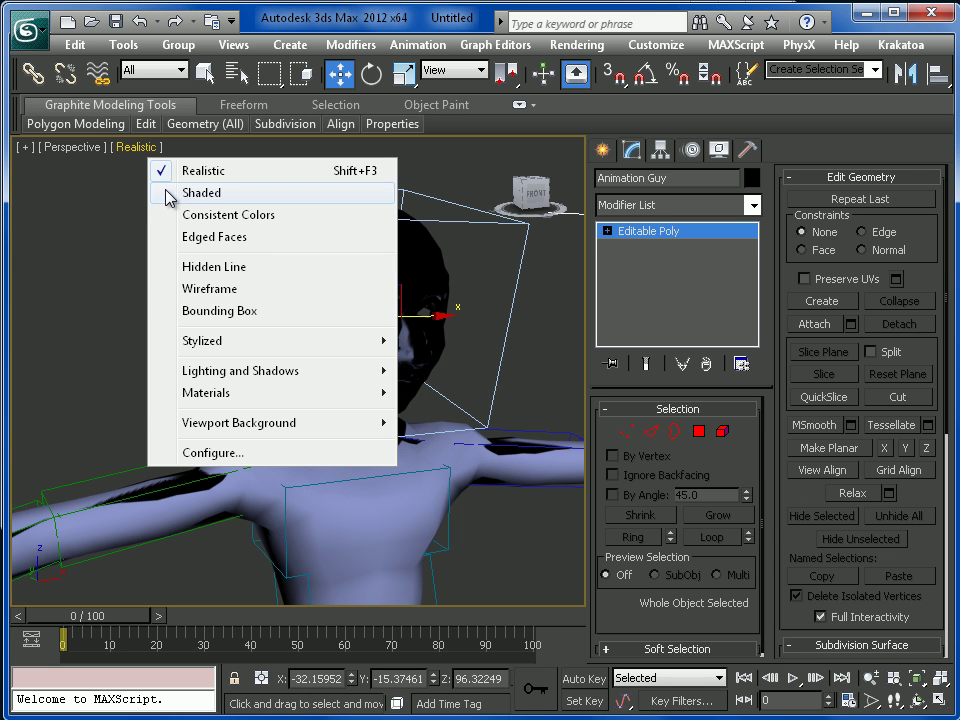
pyautogui.click(172, 198)
pyautogui.moveTo(167, 197)
pyautogui.keyDown('alt'); pyautogui.mouseDown(button='middle')
pyautogui.moveTo(482, 399)
pyautogui.moveTo(414, 403)
pyautogui.moveTo(408, 292)
pyautogui.mouseUp(button='middle'); pyautogui.keyUp('alt')
pyautogui.scroll(-5, 410, 300)
pyautogui.click(138, 148)
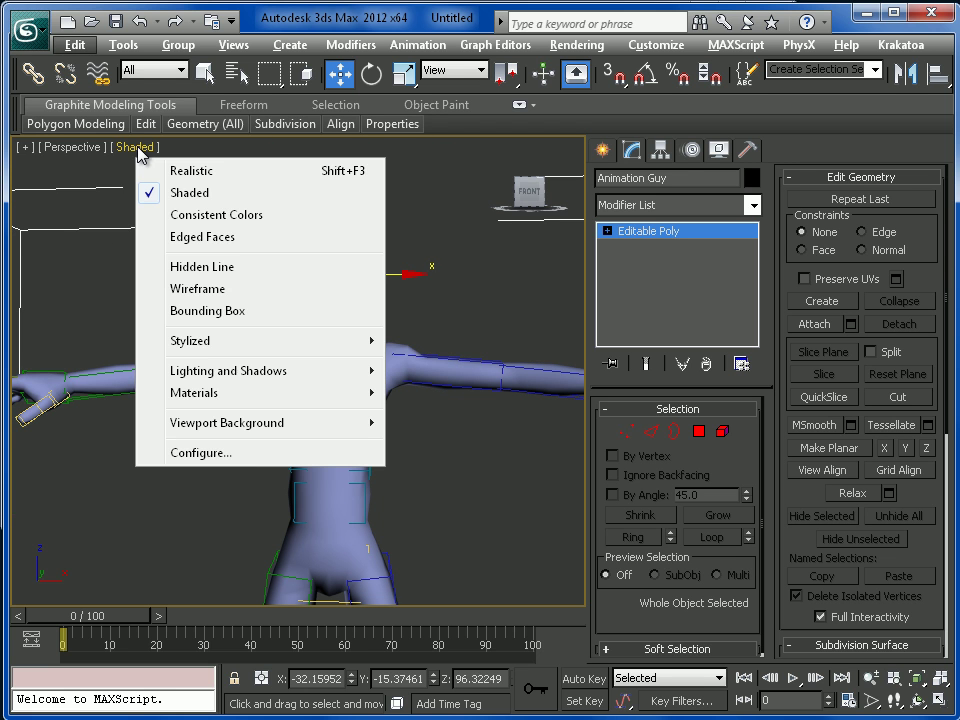
pyautogui.click(324, 35)
# Select all open borders of the Animation Guy mesh, including the eye holes, and cap them.
pyautogui.moveTo(392, 330)
pyautogui.keyDown('alt'); pyautogui.mouseDown(button='middle')
pyautogui.moveTo(465, 390)
pyautogui.moveTo(423, 349)
pyautogui.moveTo(440, 352)
pyautogui.mouseUp(button='middle'); pyautogui.keyUp('alt')
pyautogui.scroll(5, 465, 390)
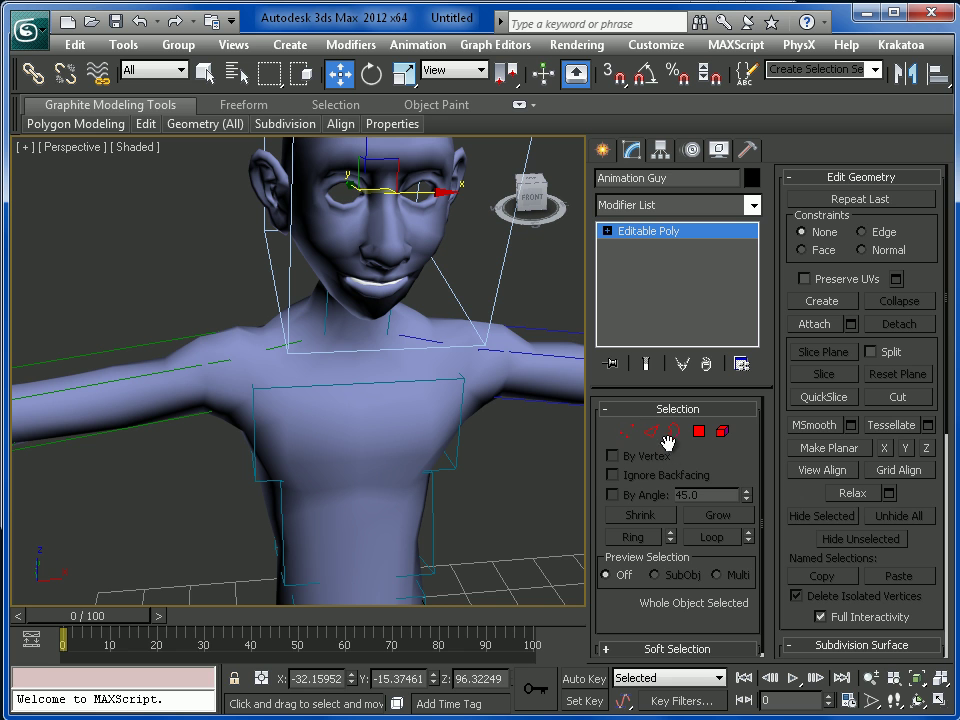
pyautogui.click(676, 434)
pyautogui.keyDown('alt'); pyautogui.moveTo(420, 328); pyautogui.dragTo(363, 207, button='middle'); pyautogui.keyUp('alt')
pyautogui.click(367, 178)
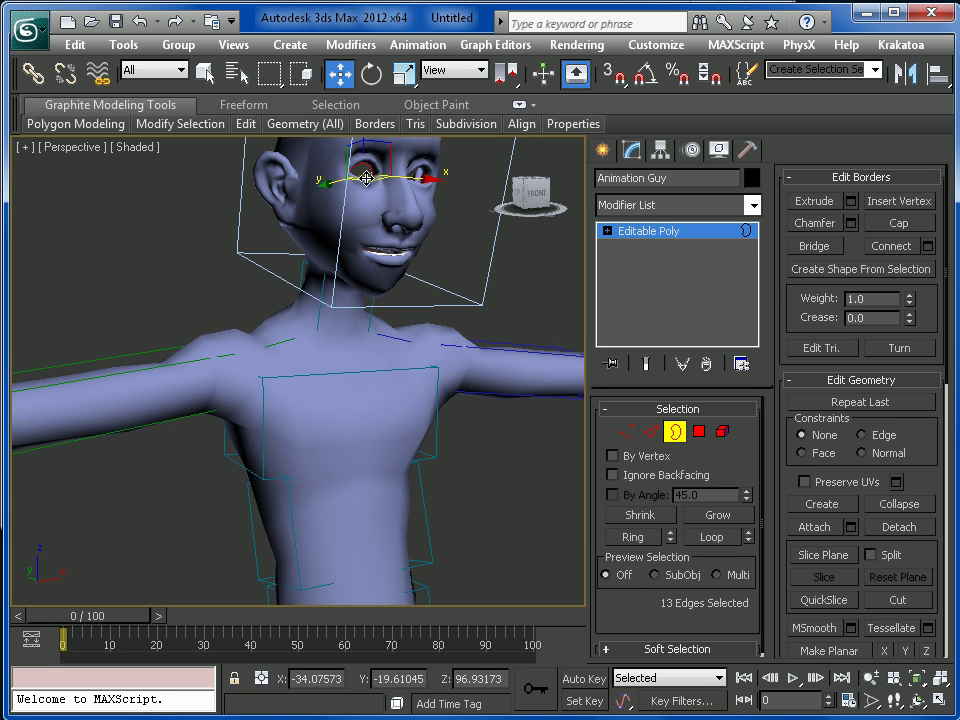
pyautogui.moveTo(480, 340); pyautogui.dragTo(418, 313, button='middle')
pyautogui.hotkey('ctrl', 'a')
pyautogui.moveTo(418, 245); pyautogui.dragTo(292, 244, button='middle')
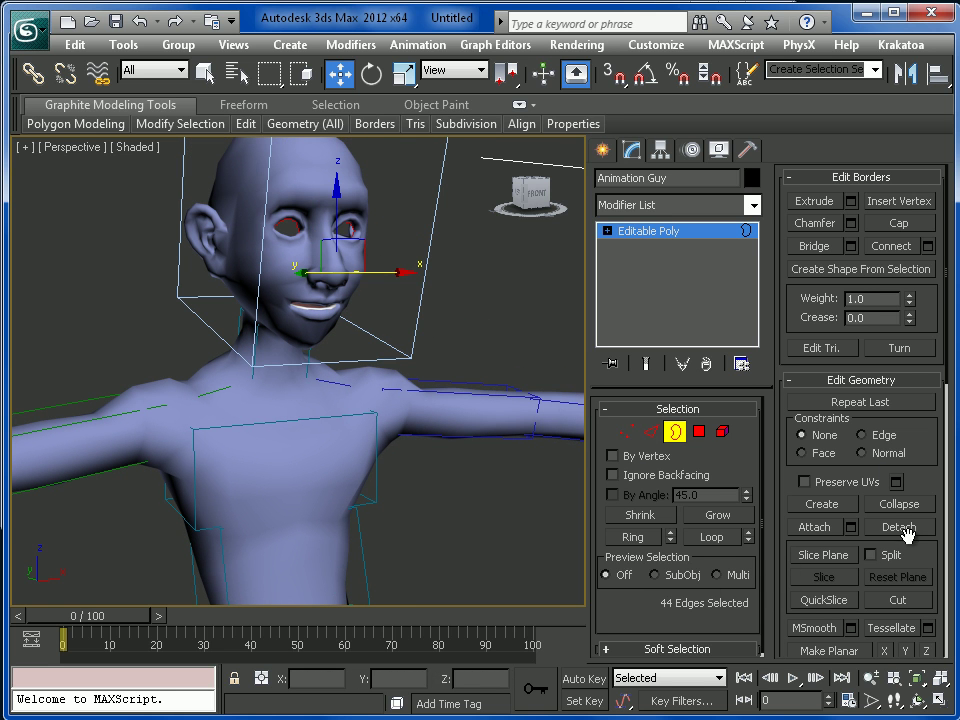
pyautogui.keyDown('alt'); pyautogui.moveTo(274, 471); pyautogui.dragTo(270, 443, button='middle'); pyautogui.keyUp('alt')
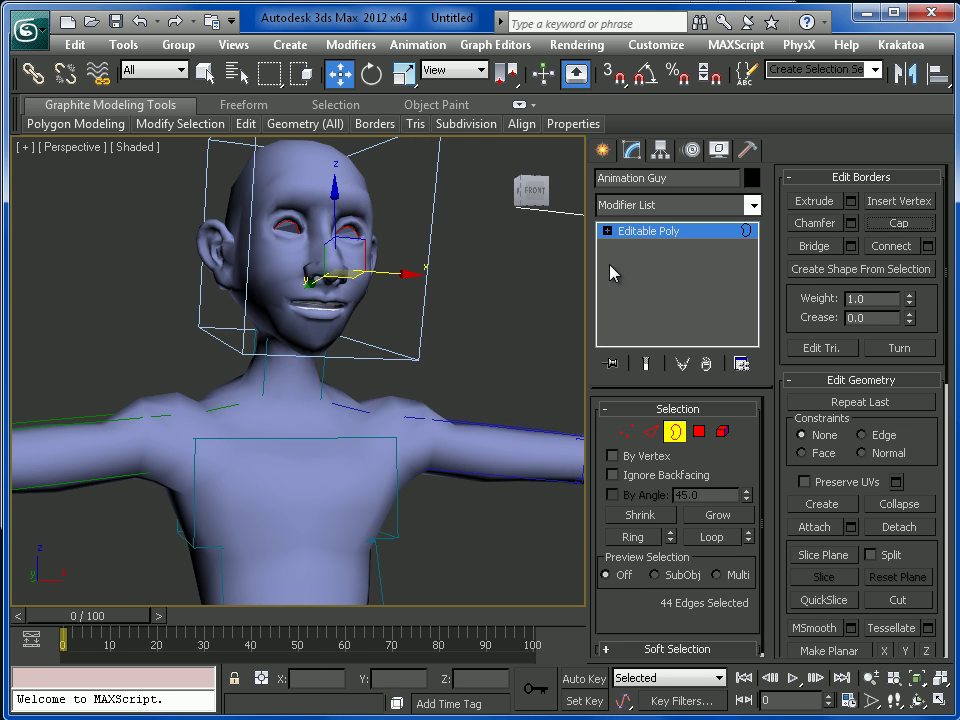
pyautogui.click(643, 233)
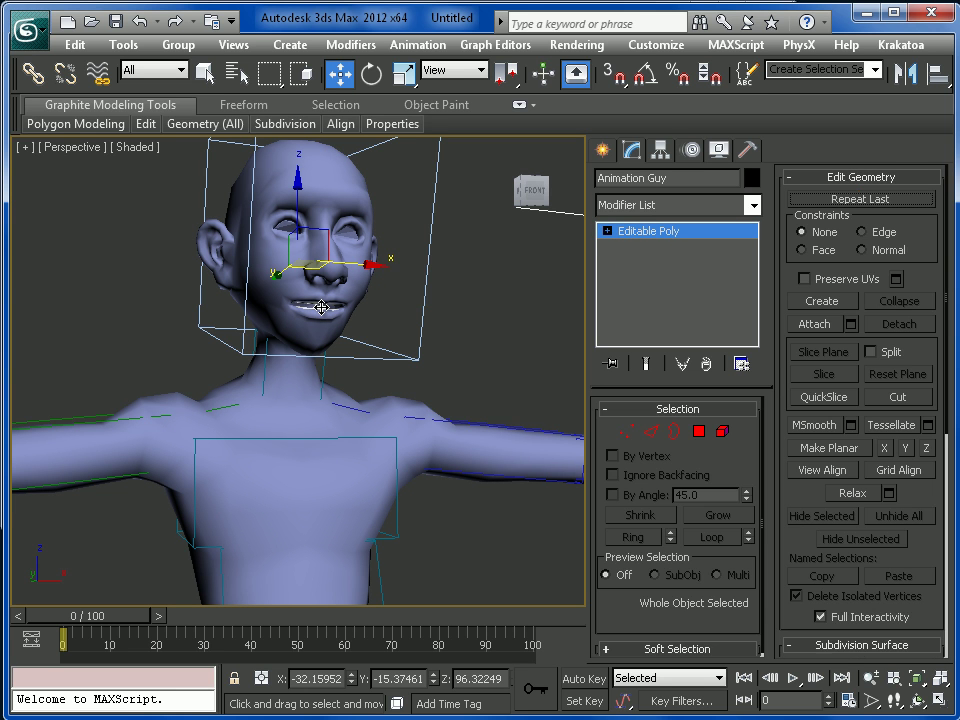
# Check whether the teeth are a separate object by selecting at the character's mouth.
pyautogui.press('q')
pyautogui.keyDown('alt'); pyautogui.moveTo(321, 307); pyautogui.dragTo(344, 317, button='middle'); pyautogui.keyUp('alt')
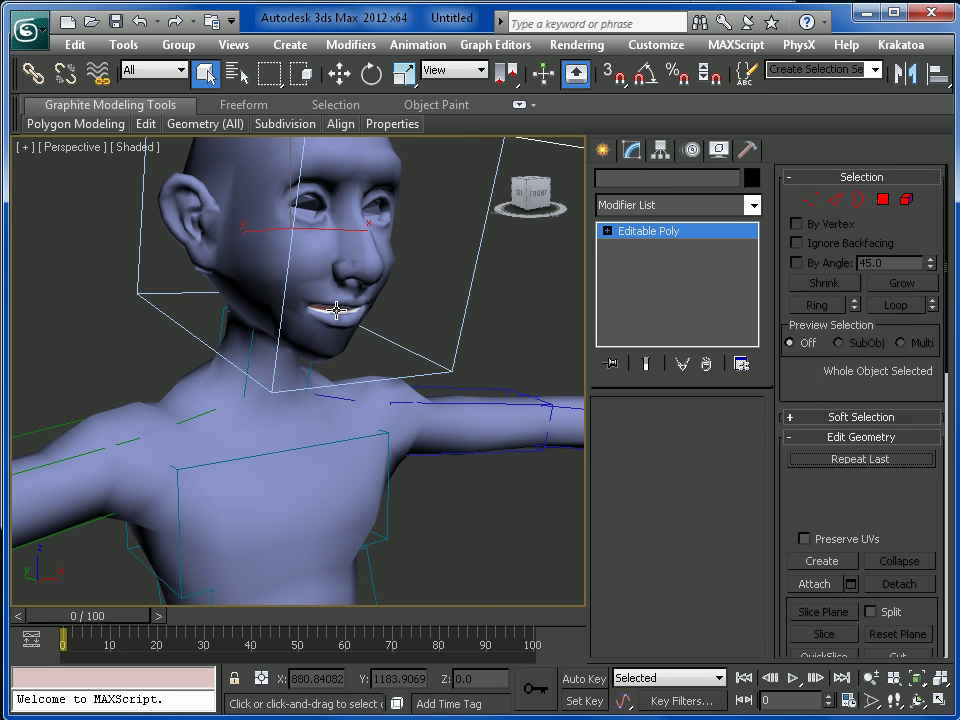
pyautogui.click(337, 314)
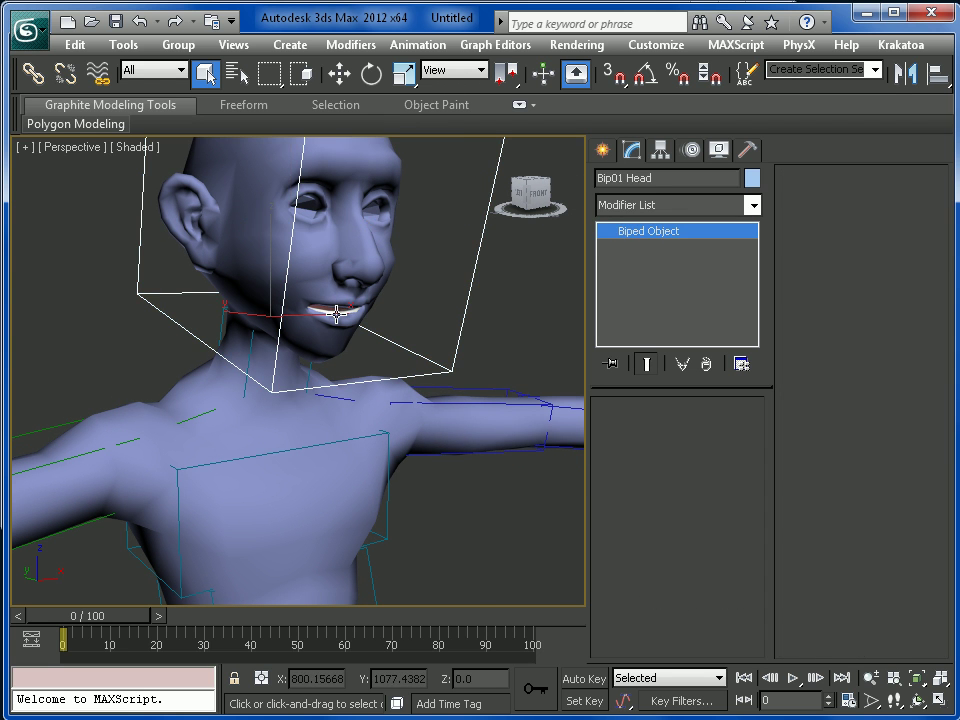
pyautogui.click(337, 314)
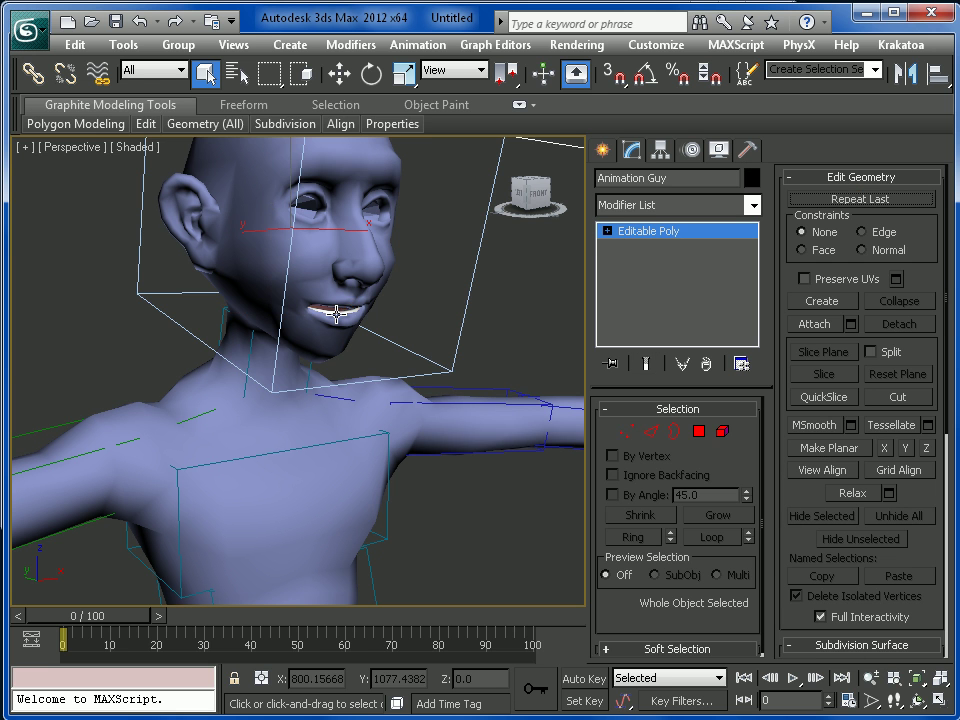
pyautogui.moveTo(384, 354)
pyautogui.keyDown('alt'); pyautogui.mouseDown(button='middle')
pyautogui.moveTo(313, 392)
pyautogui.moveTo(380, 377)
pyautogui.mouseUp(button='middle'); pyautogui.keyUp('alt')
pyautogui.scroll(-6, 380, 377)
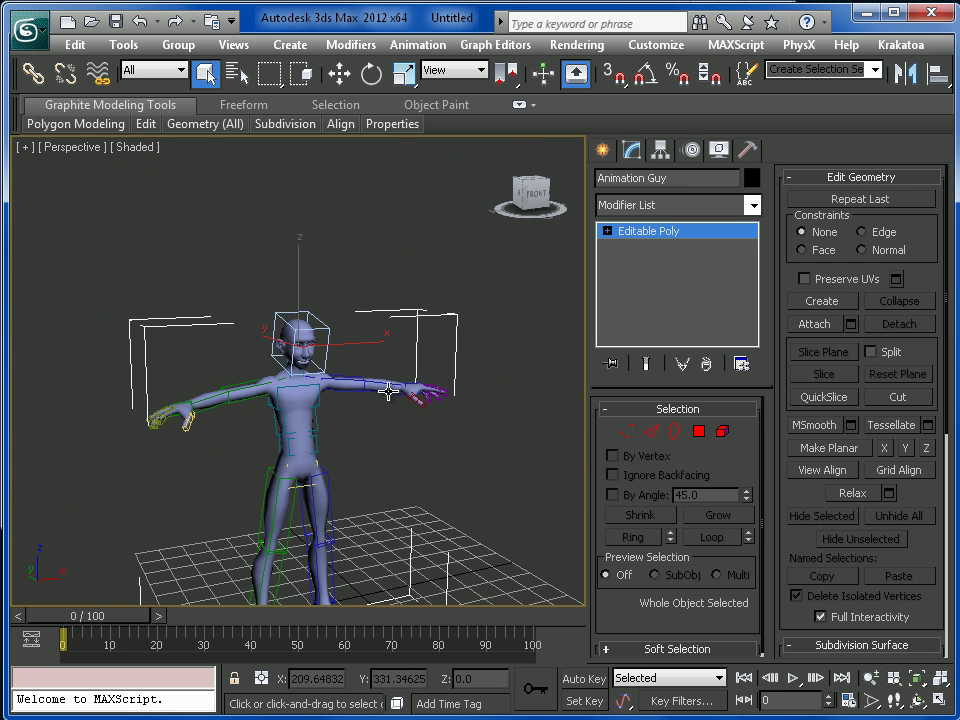
pyautogui.press('w')
pyautogui.moveTo(294, 276); pyautogui.dragTo(336, 454)
pyautogui.rightClick(336, 454)
# Select the separate teeth elements inside the mouth of the Animation Guy mesh and delete them.
pyautogui.keyDown('alt'); pyautogui.moveTo(339, 456); pyautogui.dragTo(329, 459, button='middle'); pyautogui.keyUp('alt')
pyautogui.scroll(8, 330, 458)
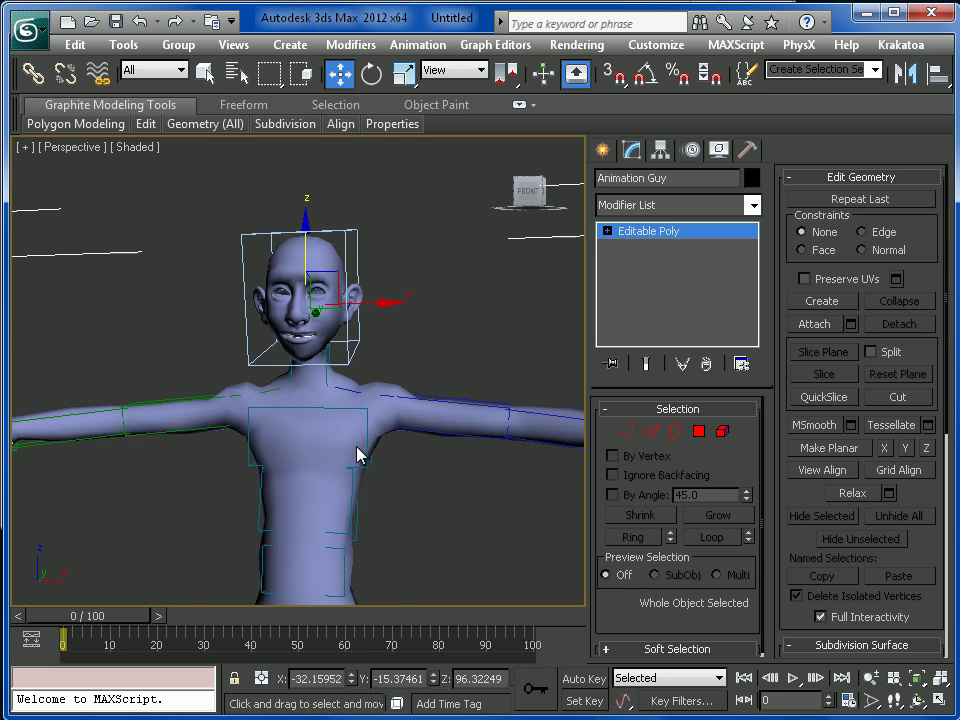
pyautogui.click(723, 432)
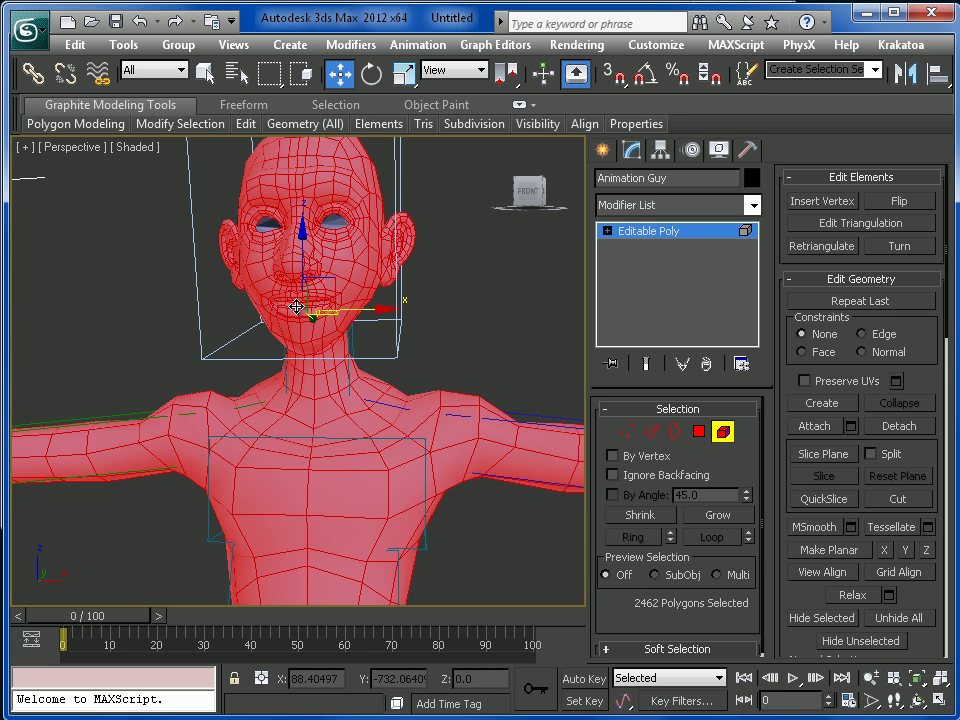
pyautogui.click(296, 306)
pyautogui.moveTo(338, 330); pyautogui.dragTo(307, 301)
pyautogui.click(373, 368)
pyautogui.keyDown('alt'); pyautogui.moveTo(381, 388); pyautogui.dragTo(308, 332, button='middle'); pyautogui.keyUp('alt')
pyautogui.click(327, 322)
pyautogui.click(324, 323)
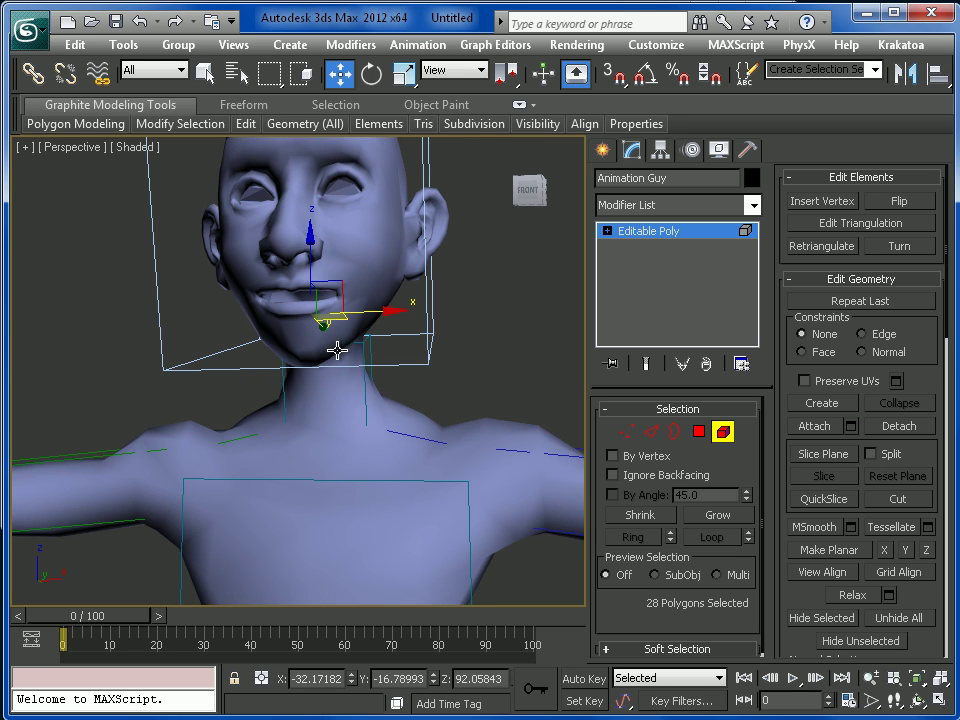
pyautogui.keyDown('alt'); pyautogui.click(336, 348); pyautogui.keyUp('alt')
pyautogui.keyDown('alt'); pyautogui.moveTo(392, 396); pyautogui.dragTo(414, 401, button='middle'); pyautogui.keyUp('alt')
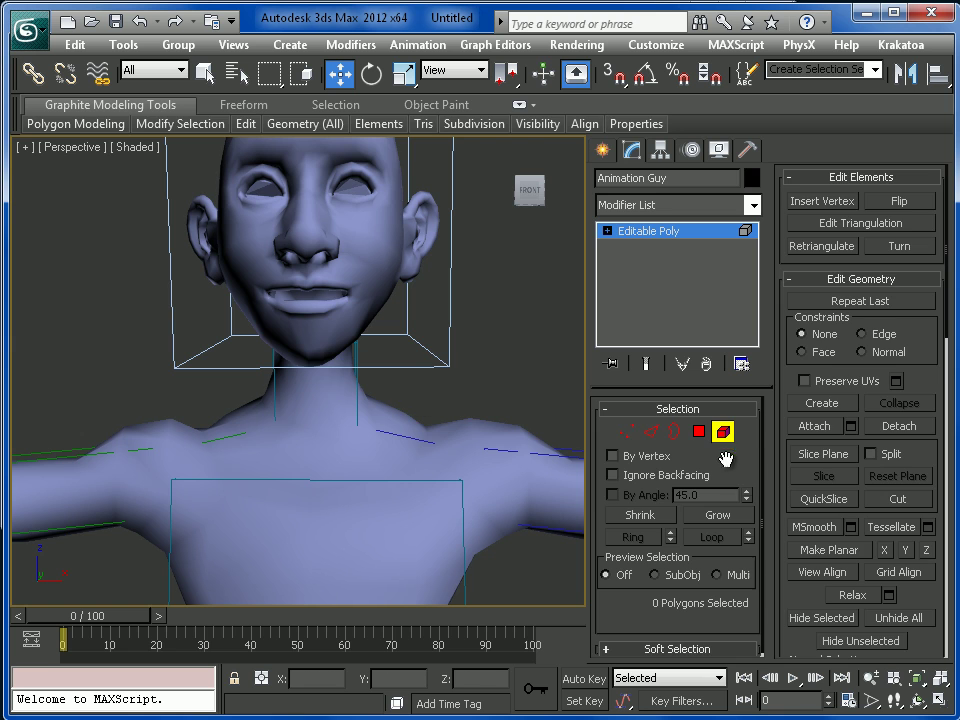
pyautogui.click(722, 432)
# Add a Skin modifier to the Animation Guy mesh.
pyautogui.keyDown('alt'); pyautogui.moveTo(470, 420); pyautogui.dragTo(448, 488, button='middle'); pyautogui.keyUp('alt')
pyautogui.scroll(-3, 471, 467)
pyautogui.scroll(-3, 428, 486)
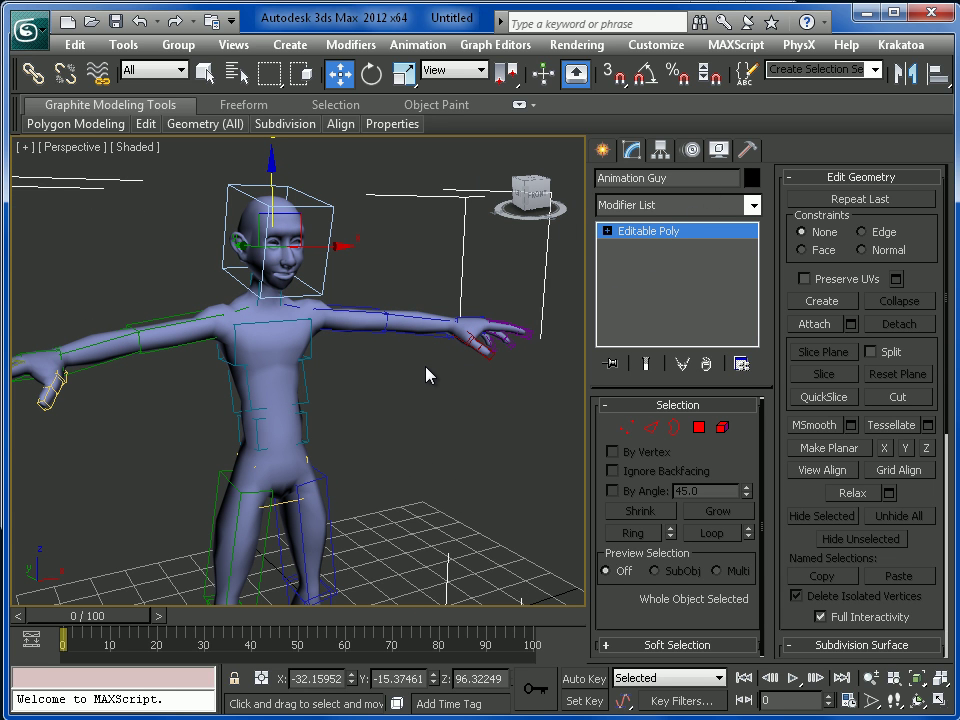
pyautogui.click(680, 205)
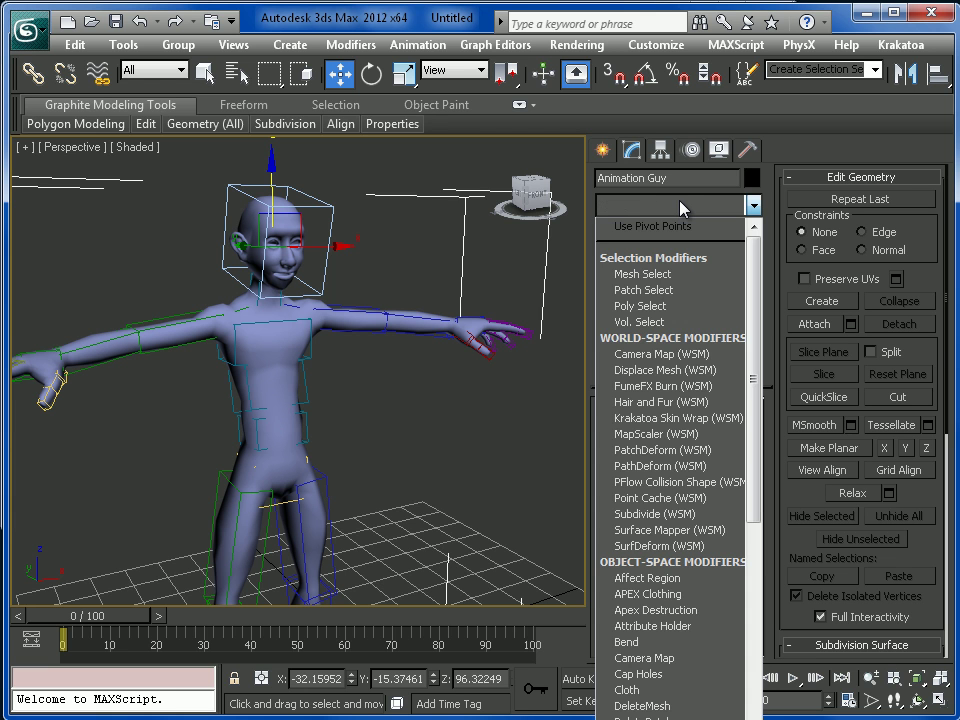
pyautogui.write('skin')
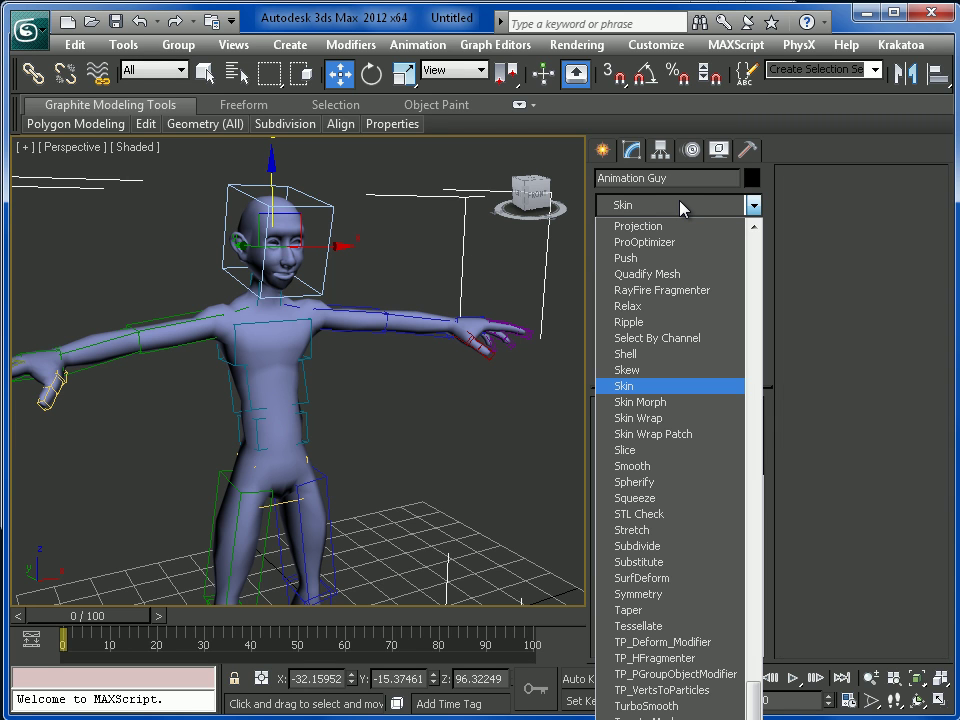
pyautogui.press('Return')
# Add all the listed Bip01 bones to the Skin modifier of the Animation Guy mesh.
pyautogui.scroll(-5, 268, 424)
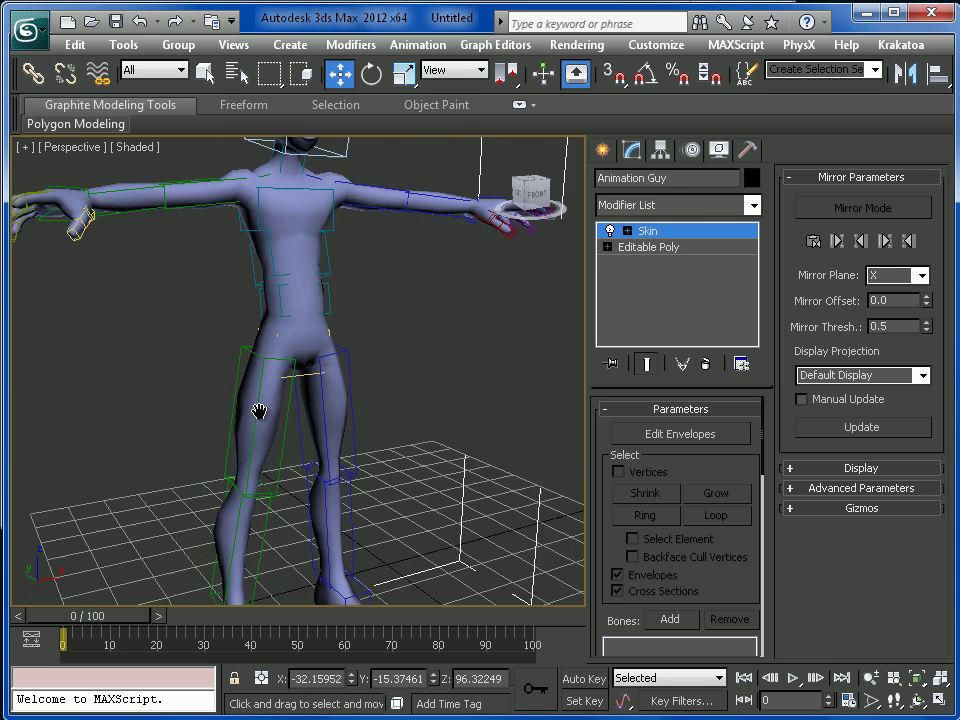
pyautogui.scroll(5, 396, 313)
pyautogui.moveTo(396, 313); pyautogui.dragTo(390, 455, button='middle')
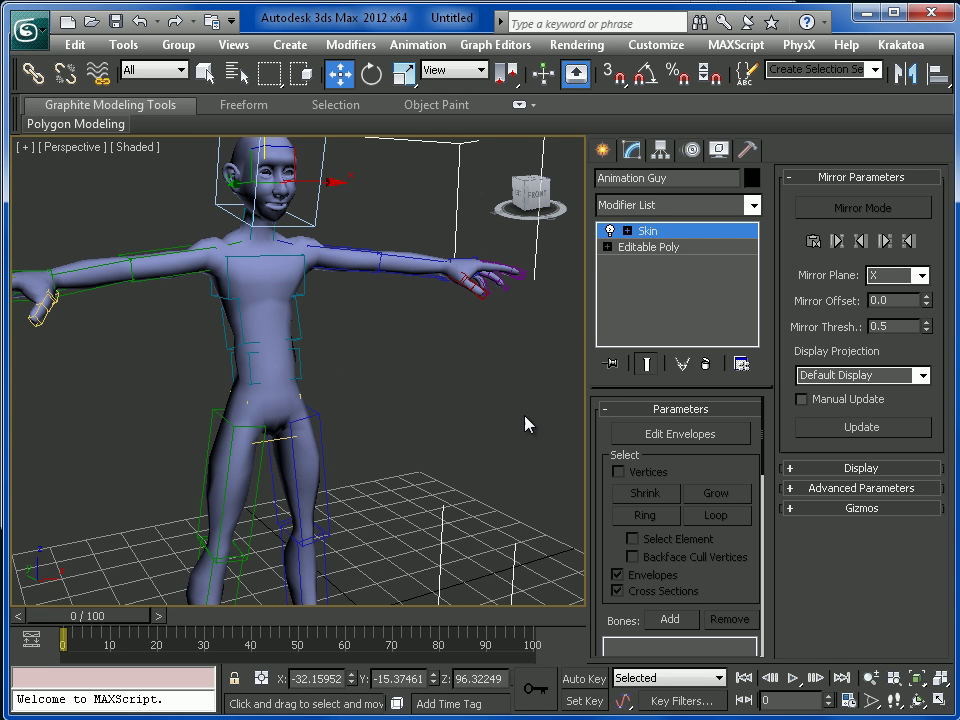
pyautogui.click(669, 620)
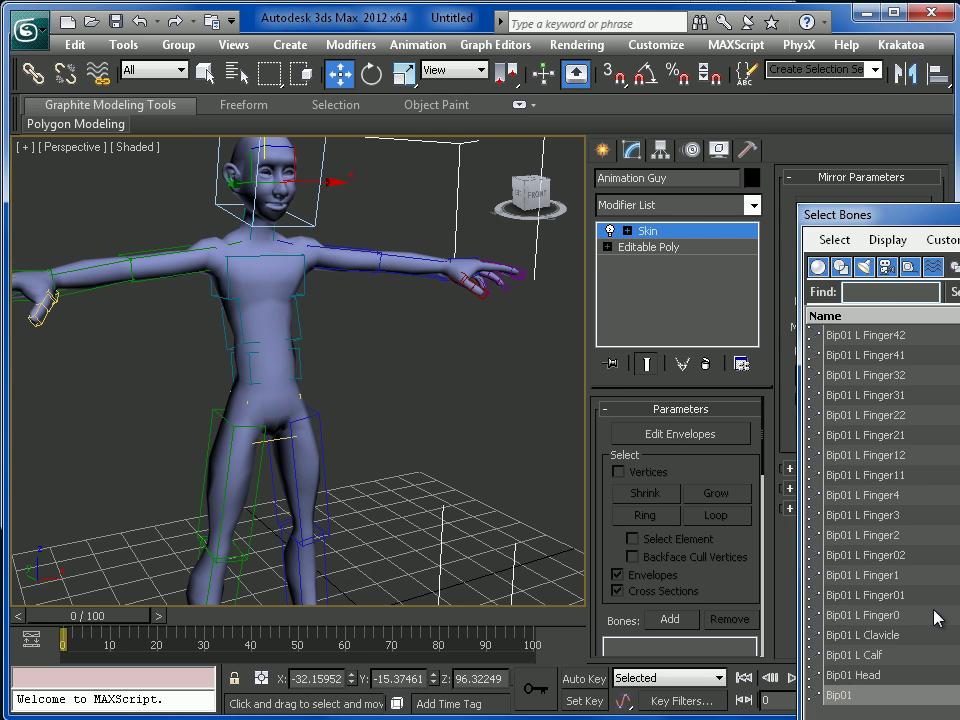
pyautogui.moveTo(893, 216); pyautogui.dragTo(315, 92)
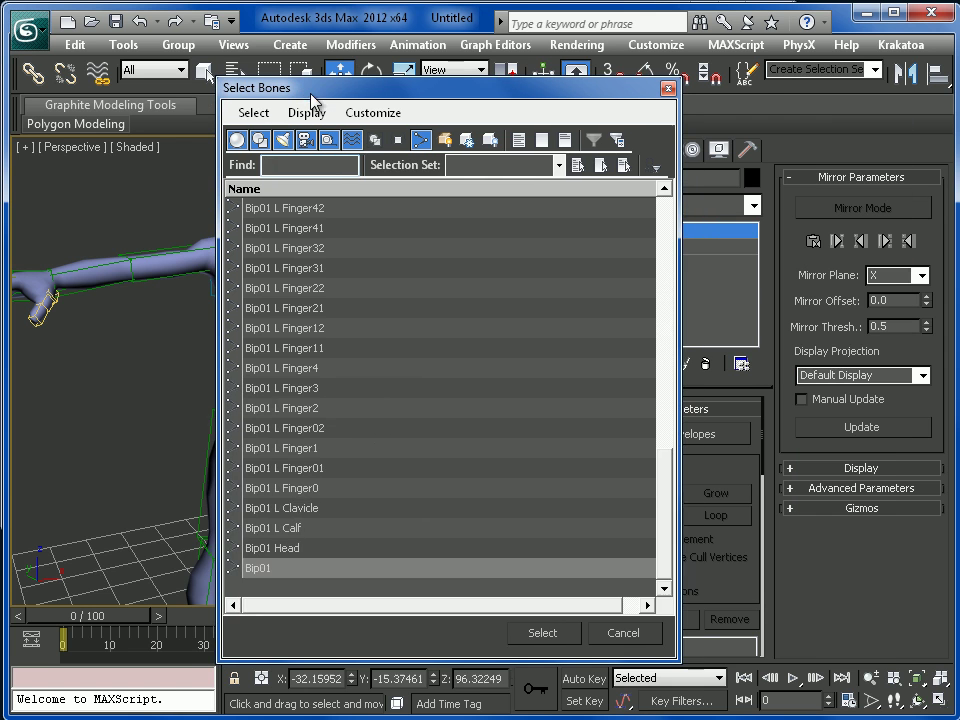
pyautogui.moveTo(664, 547); pyautogui.dragTo(641, 253)
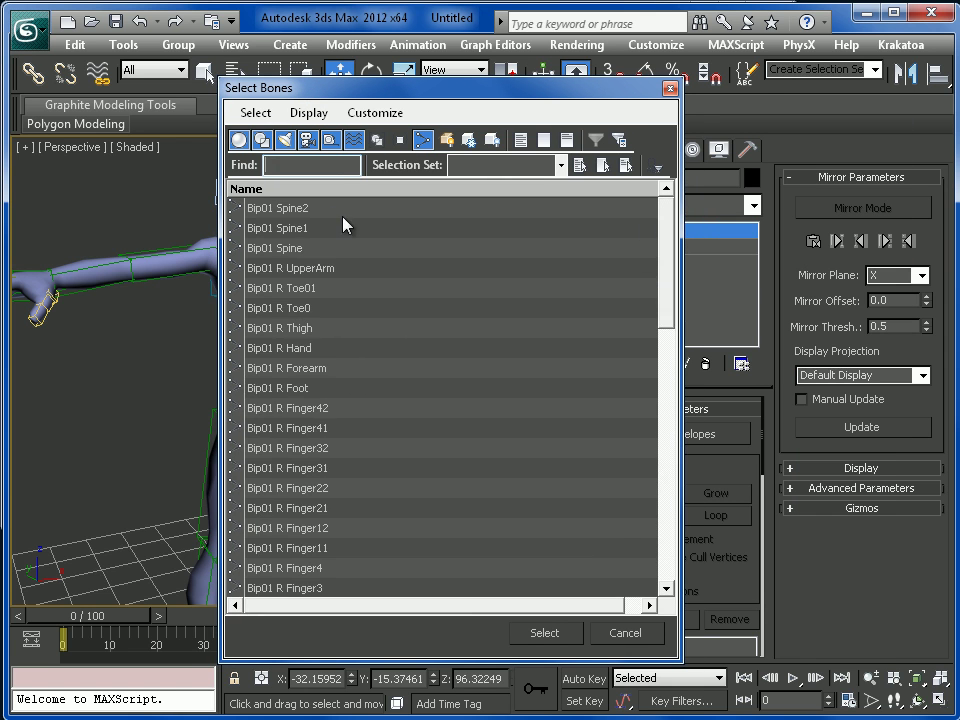
pyautogui.hotkey('ctrl', 'a')
pyautogui.click(544, 632)
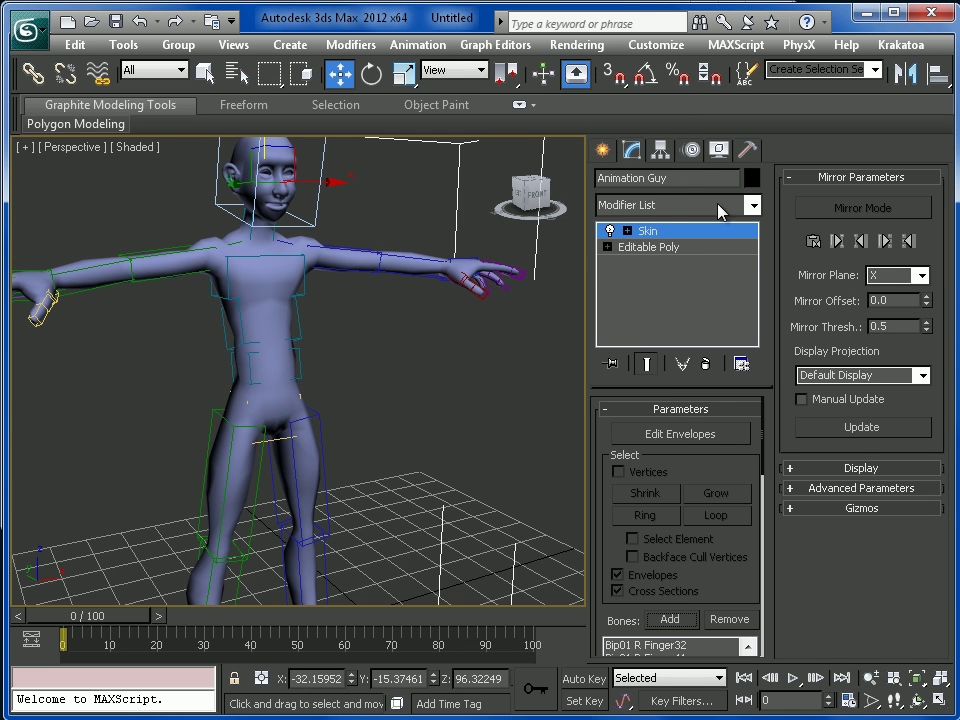
# Select a left-hand finger bone of the biped and open the file dialog for loading a biped motion.
pyautogui.click(461, 285)
pyautogui.click(510, 288)
pyautogui.click(691, 152)
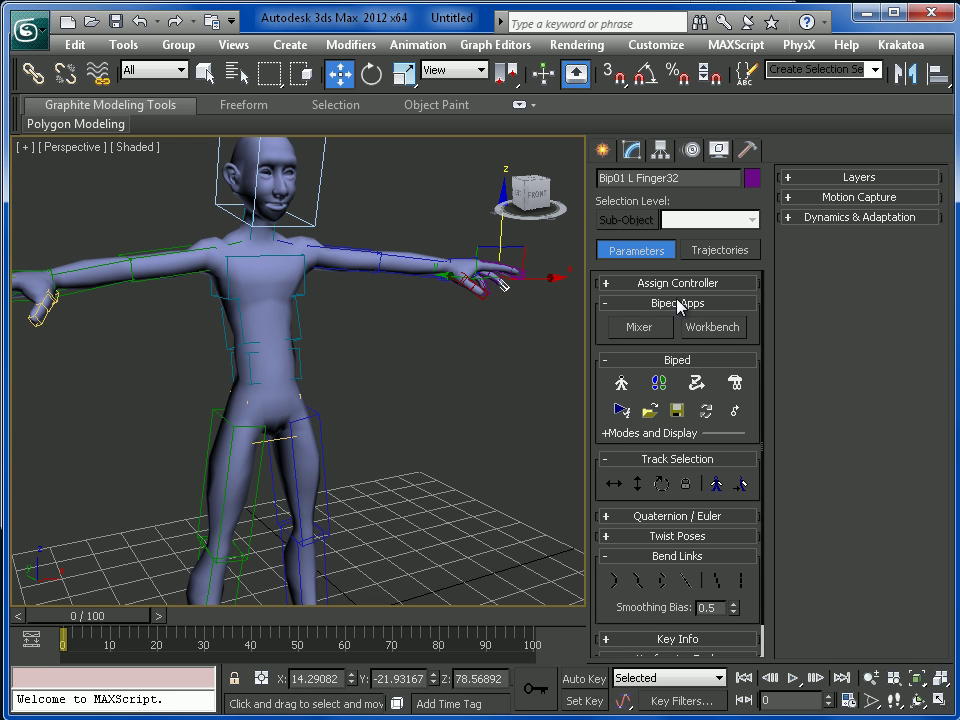
pyautogui.click(648, 415)
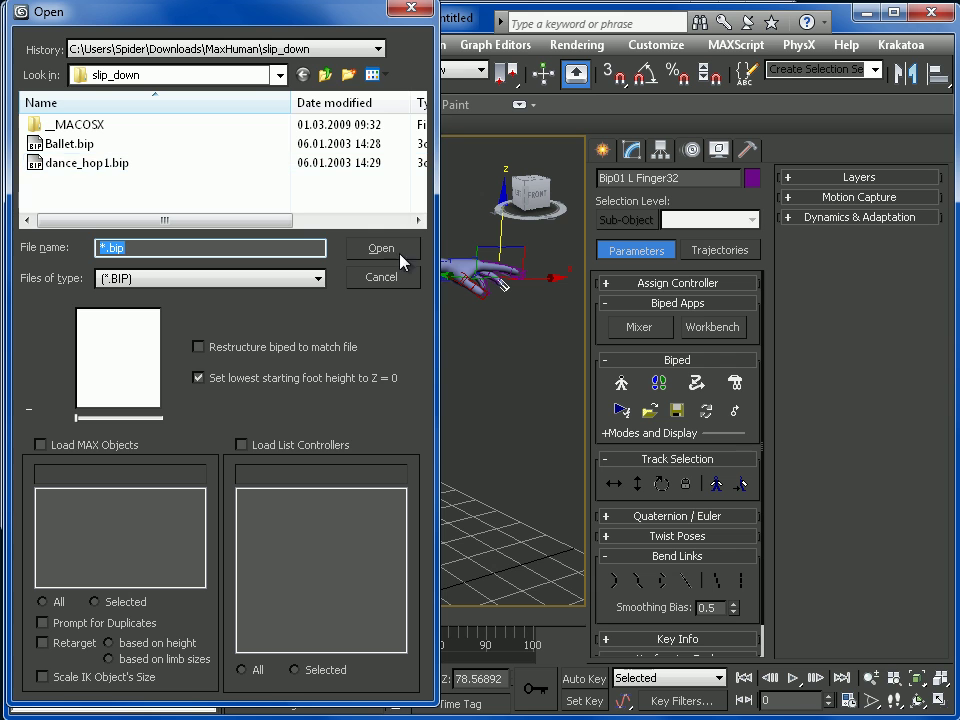
# Switch to WinRAR and look through the BIP files in the Dance animations folder of Freebie Man.zip.
pyautogui.hotkey('alt', 'Tab')
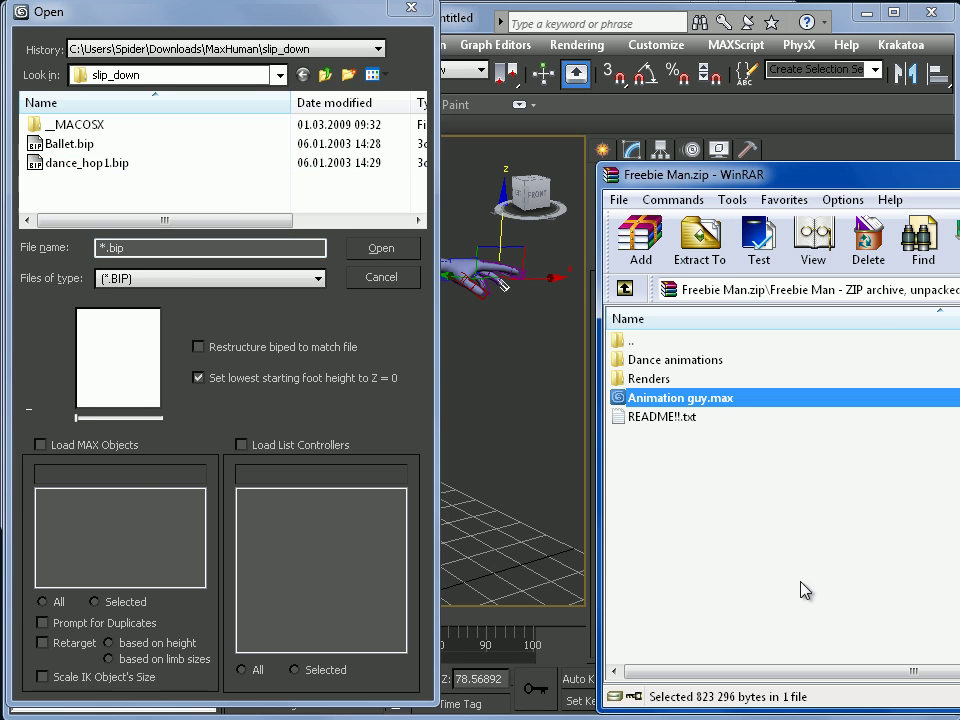
pyautogui.moveTo(786, 178); pyautogui.dragTo(345, 77)
pyautogui.doubleClick(229, 256)
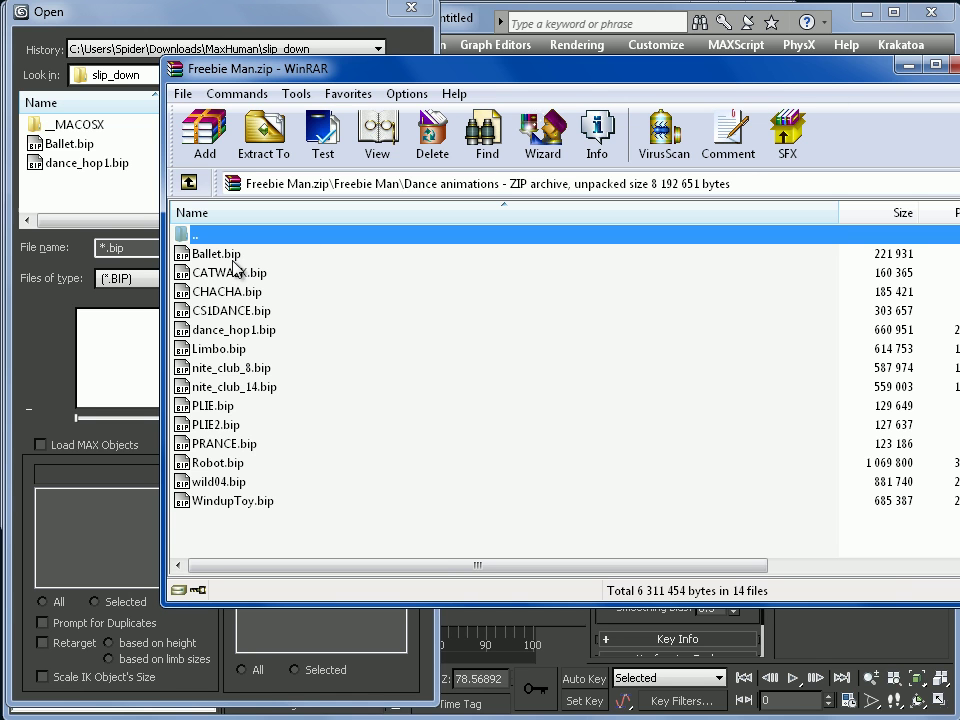
pyautogui.click(909, 64)
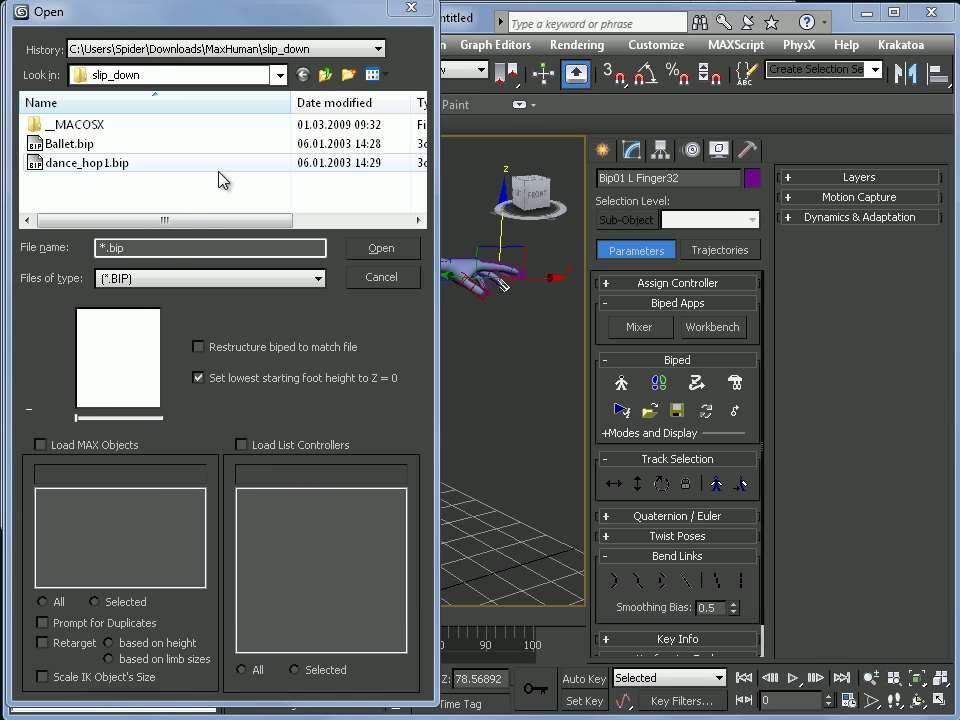
# Load the Ballet.bip motion file from the slip_down folder onto the biped and dismiss the obsolete-format notice.
pyautogui.doubleClick(70, 145)
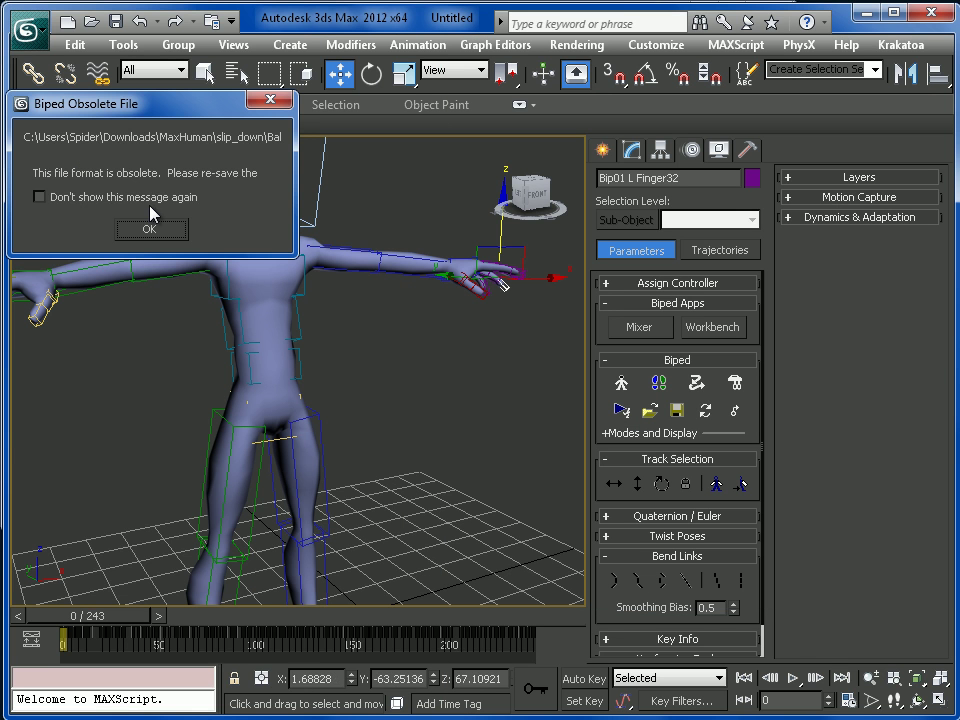
pyautogui.click(150, 230)
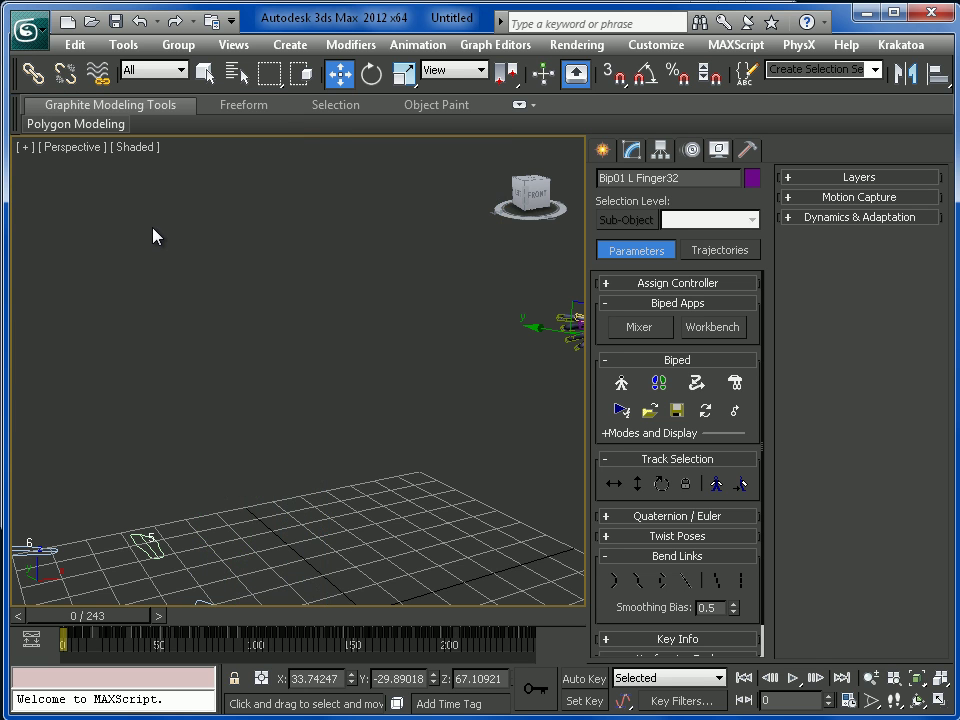
pyautogui.scroll(-2, 320, 414)
pyautogui.moveTo(286, 382); pyautogui.dragTo(193, 394, button='middle')
pyautogui.scroll(-2, 255, 360)
pyautogui.scroll(2, 193, 394)
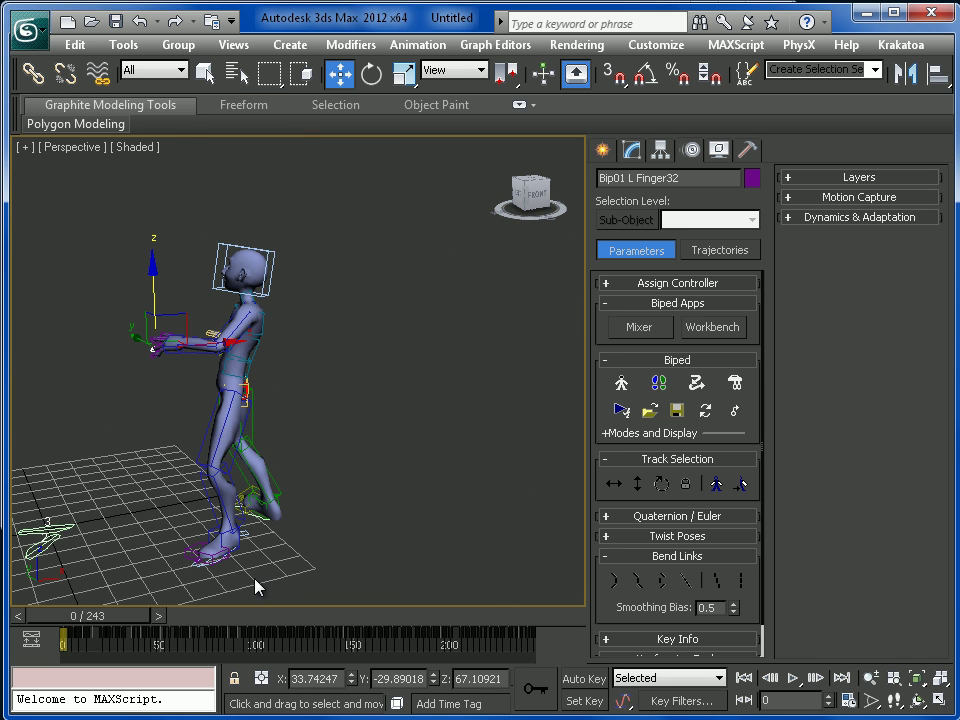
# Scrub the animation to frame 64 and examine the mesh deformation around both knees.
pyautogui.moveTo(103, 619); pyautogui.dragTo(216, 630)
pyautogui.press('w')
pyautogui.moveTo(145, 491); pyautogui.dragTo(311, 489, button='middle')
pyautogui.scroll(3, 311, 489)
pyautogui.moveTo(160, 467); pyautogui.dragTo(306, 339, button='middle')
pyautogui.scroll(3, 282, 442)
pyautogui.scroll(3, 306, 339)
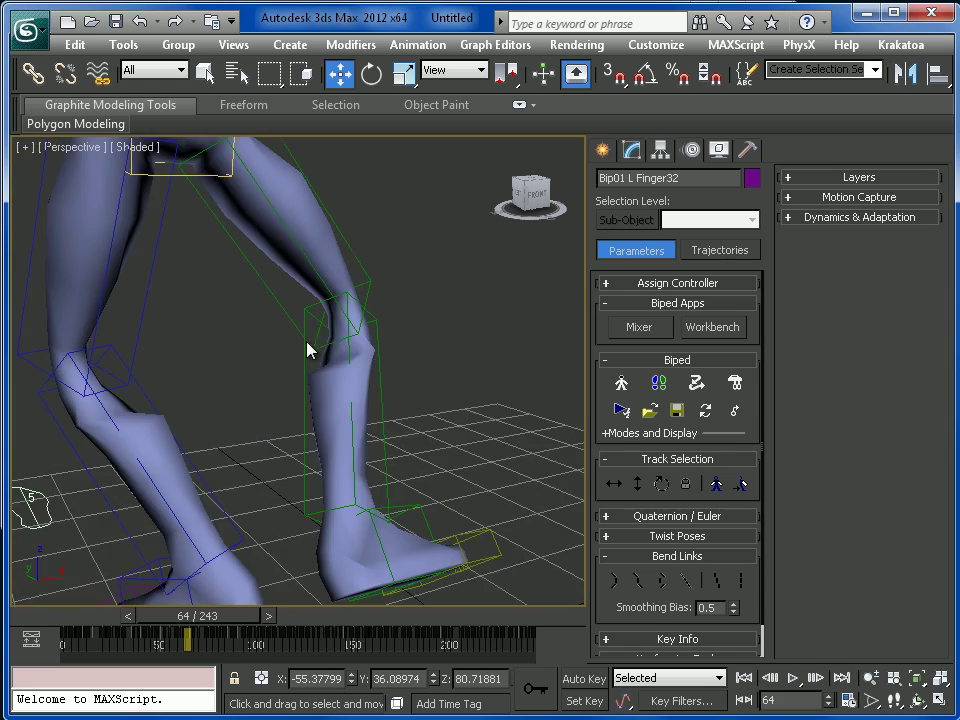
pyautogui.keyDown('alt'); pyautogui.moveTo(362, 362); pyautogui.dragTo(470, 390, button='middle'); pyautogui.keyUp('alt')
pyautogui.keyDown('alt'); pyautogui.moveTo(329, 409); pyautogui.dragTo(643, 392, button='middle'); pyautogui.keyUp('alt')
pyautogui.keyDown('alt'); pyautogui.moveTo(440, 392); pyautogui.dragTo(298, 386, button='middle'); pyautogui.keyUp('alt')
pyautogui.moveTo(298, 386); pyautogui.dragTo(257, 424, button='middle')
pyautogui.scroll(-5, 289, 401)
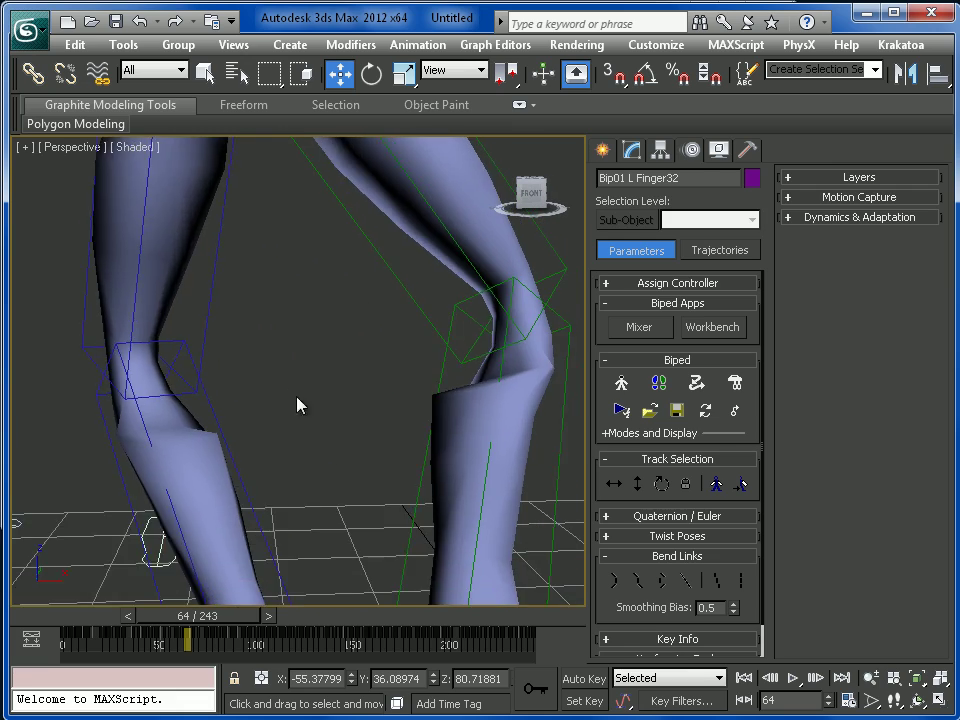
# Start editing the Skin envelopes of the Animation Guy mesh and select the right calf's envelope.
pyautogui.click(410, 412)
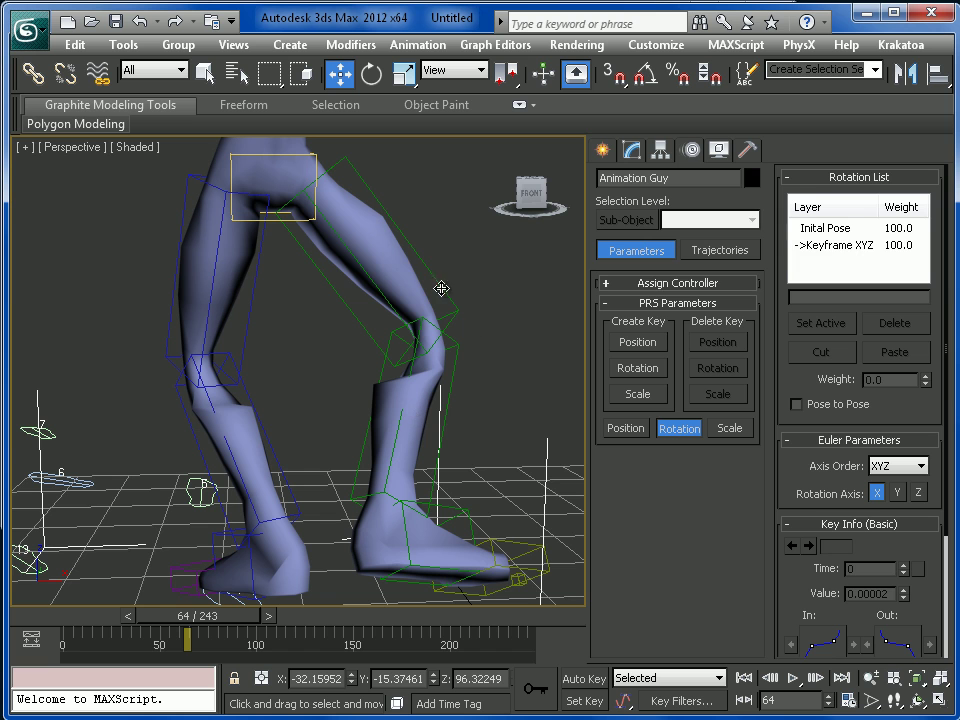
pyautogui.click(636, 151)
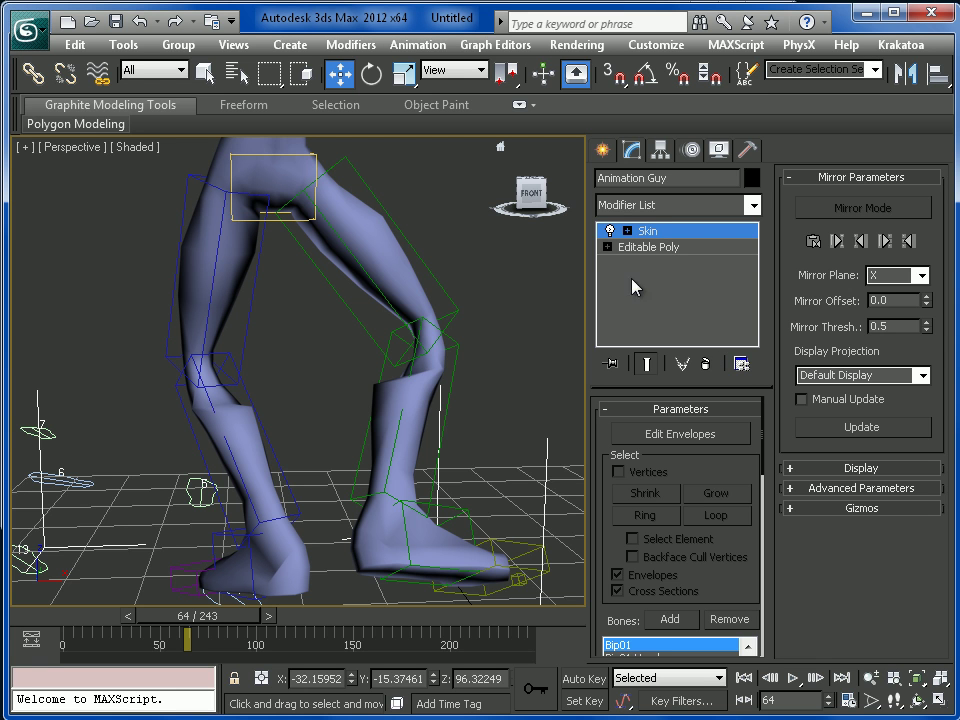
pyautogui.click(665, 442)
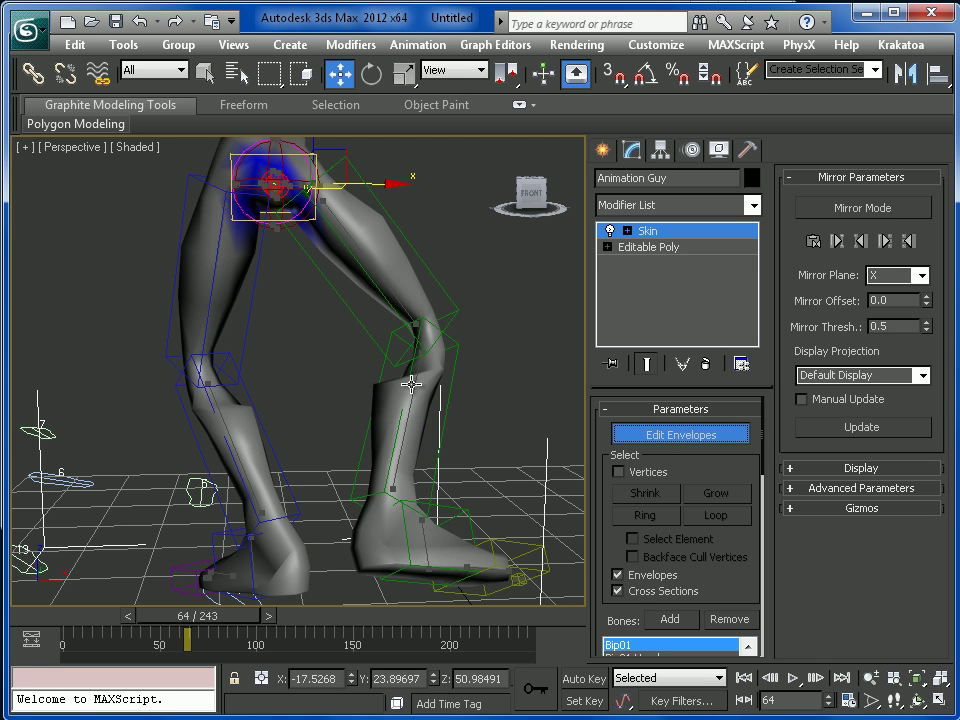
pyautogui.click(411, 384)
pyautogui.keyDown('alt'); pyautogui.moveTo(411, 384); pyautogui.dragTo(376, 422, button='middle'); pyautogui.keyUp('alt')
pyautogui.scroll(3, 376, 422)
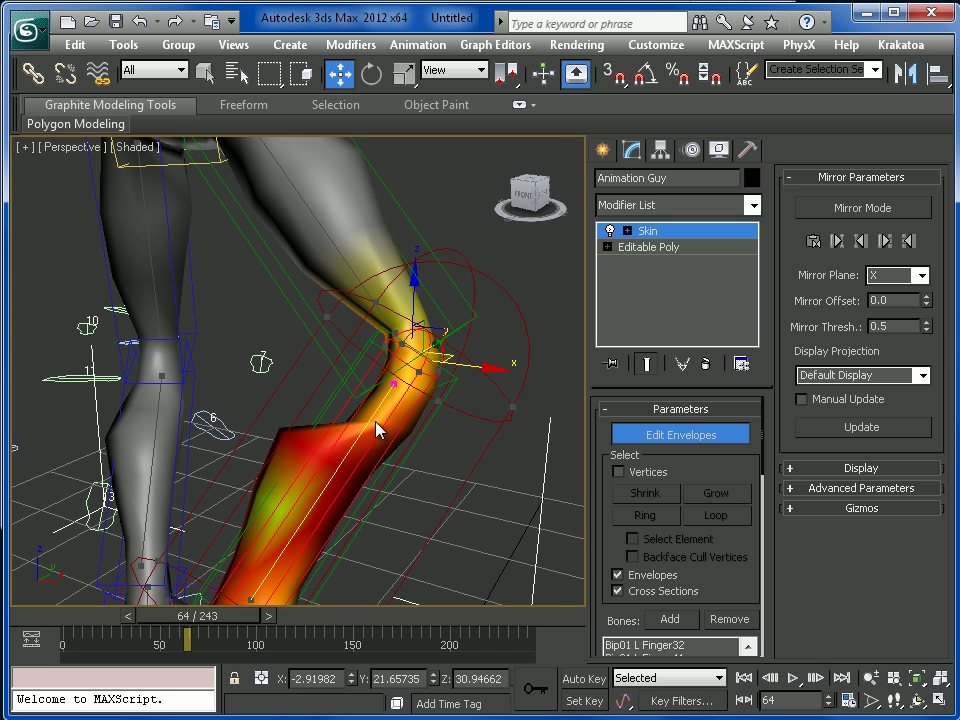
# Enlarge the inner envelope of the right calf at its knee end, undoing the trial move of the envelope's end point.
pyautogui.click(387, 343)
pyautogui.moveTo(463, 368); pyautogui.dragTo(319, 240)
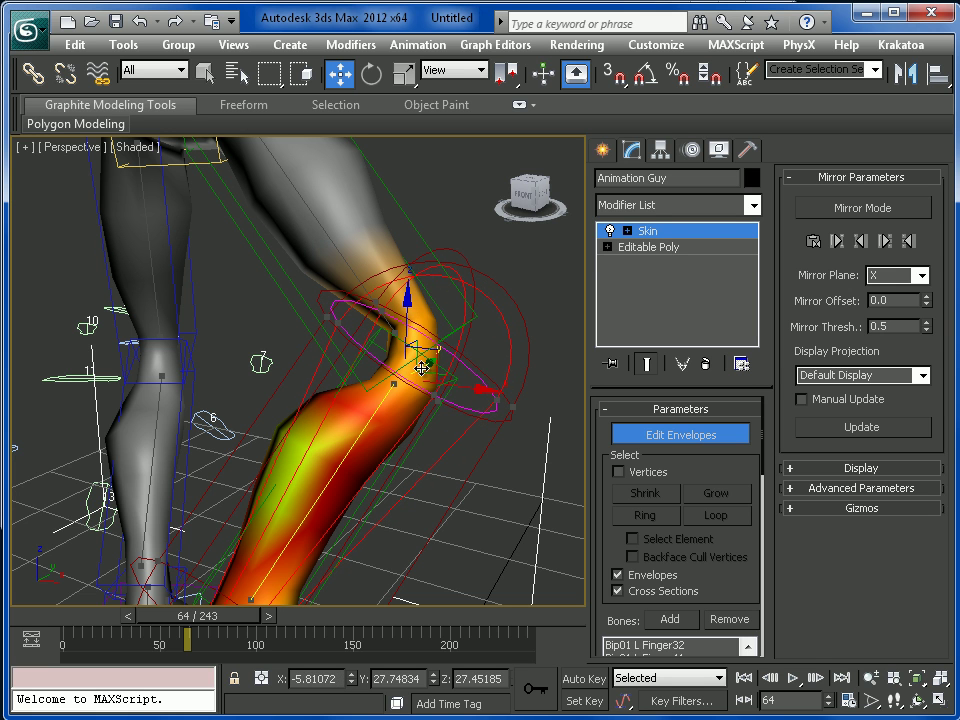
pyautogui.moveTo(397, 384); pyautogui.dragTo(417, 343)
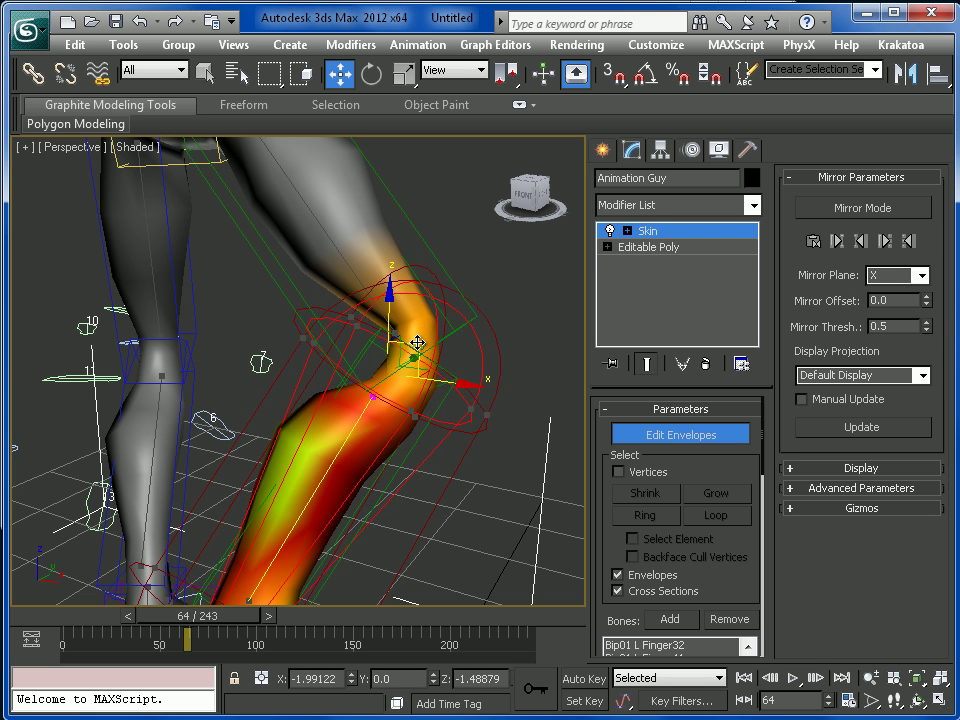
pyautogui.hotkey('ctrl', 'z')
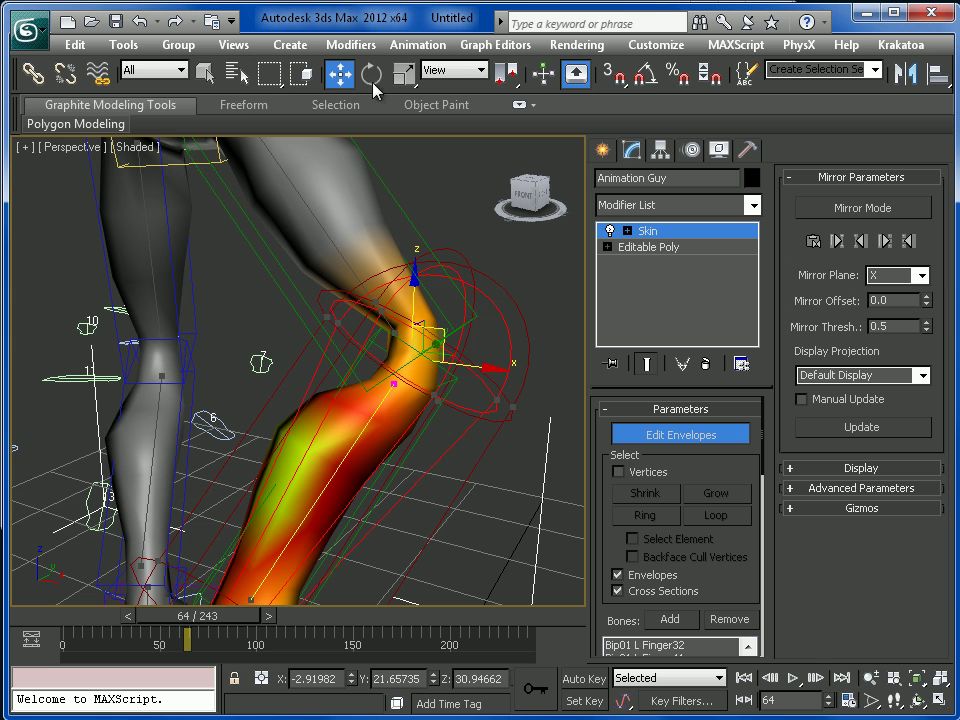
# Set the reference coordinate system to Local and move the right calf envelope's knee end down along the bone.
pyautogui.click(472, 71)
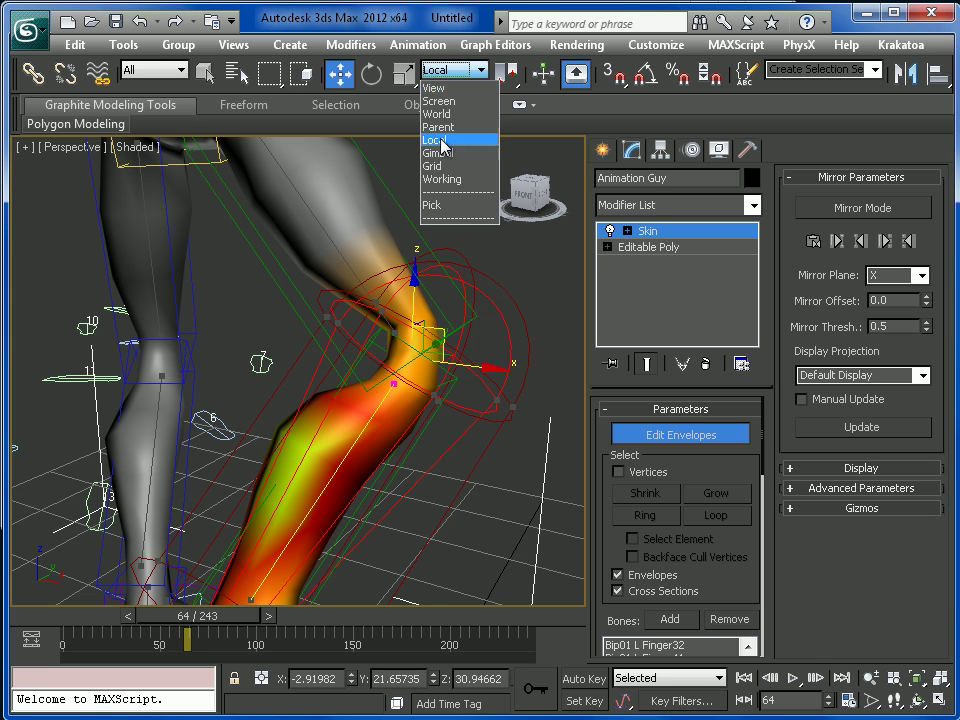
pyautogui.click(440, 137)
pyautogui.moveTo(375, 422); pyautogui.dragTo(358, 446)
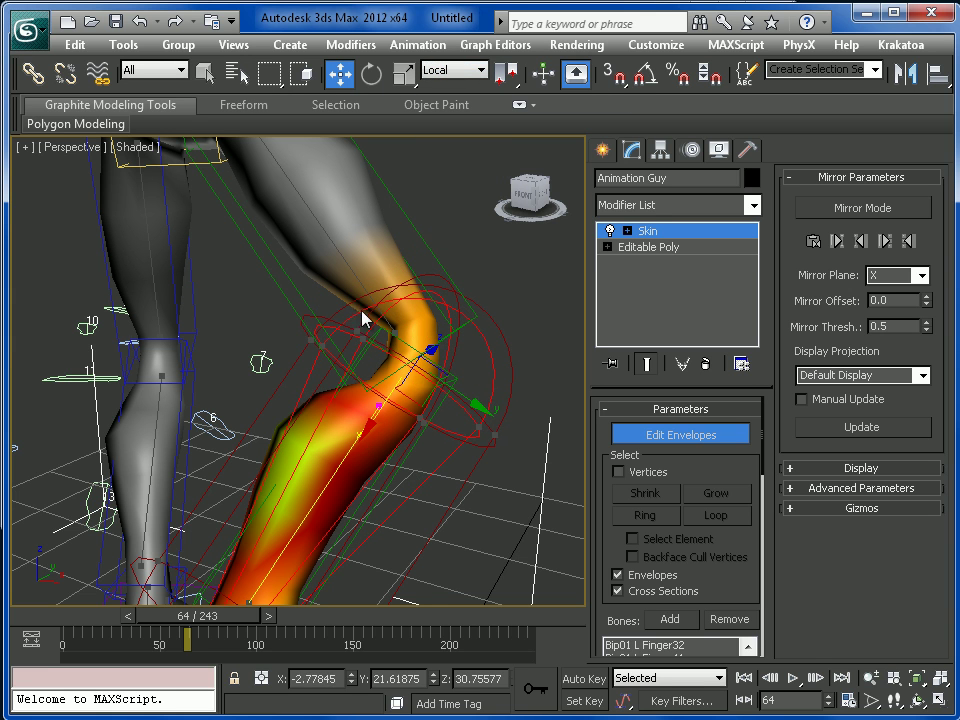
# Select the right thigh's envelope and shrink its outer envelope at the knee.
pyautogui.click(347, 264)
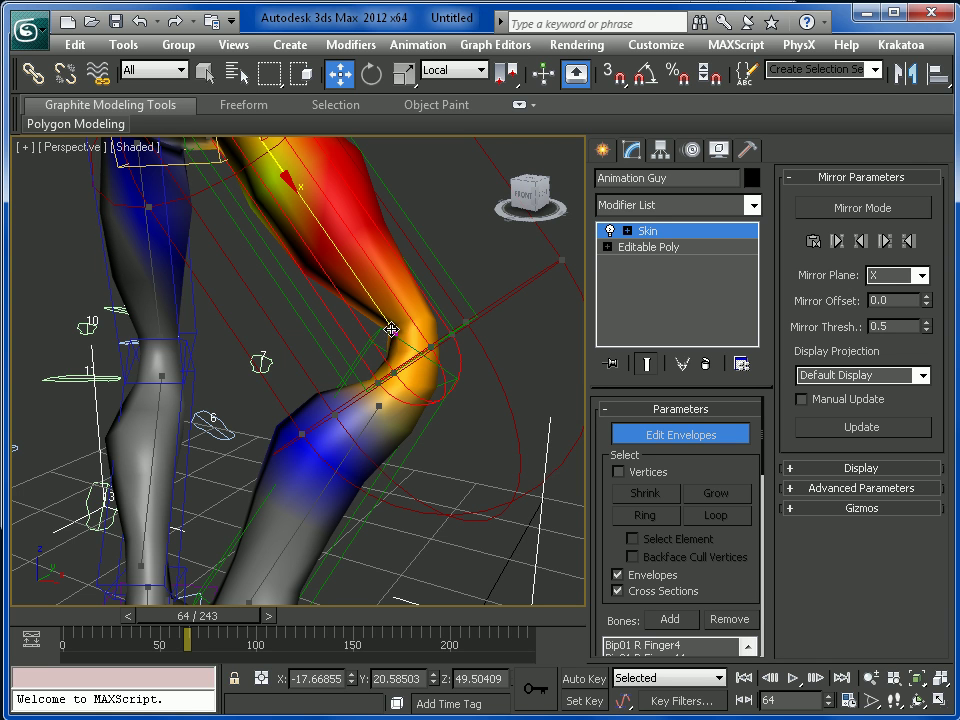
pyautogui.moveTo(430, 348); pyautogui.dragTo(406, 391)
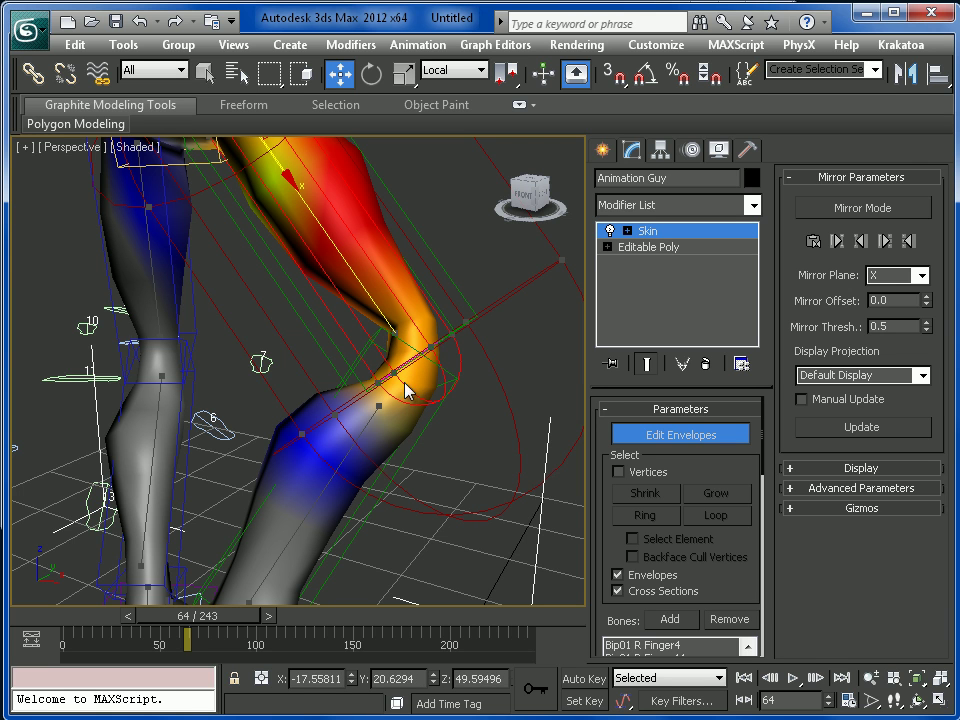
pyautogui.click(298, 432)
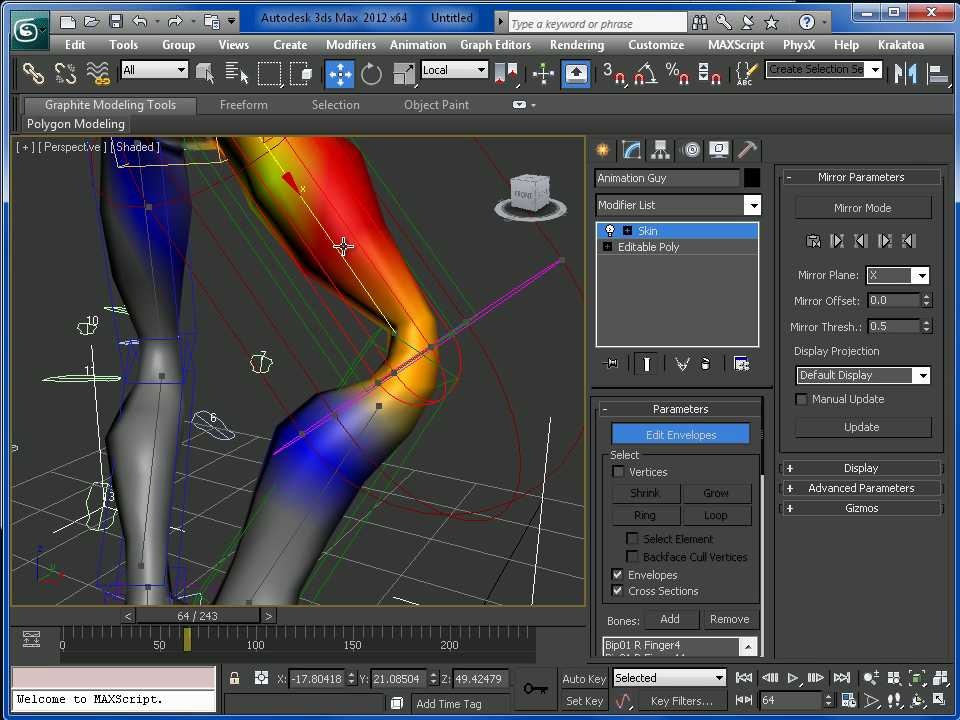
pyautogui.moveTo(261, 179); pyautogui.dragTo(302, 232, button='middle')
pyautogui.moveTo(335, 167); pyautogui.dragTo(187, 331)
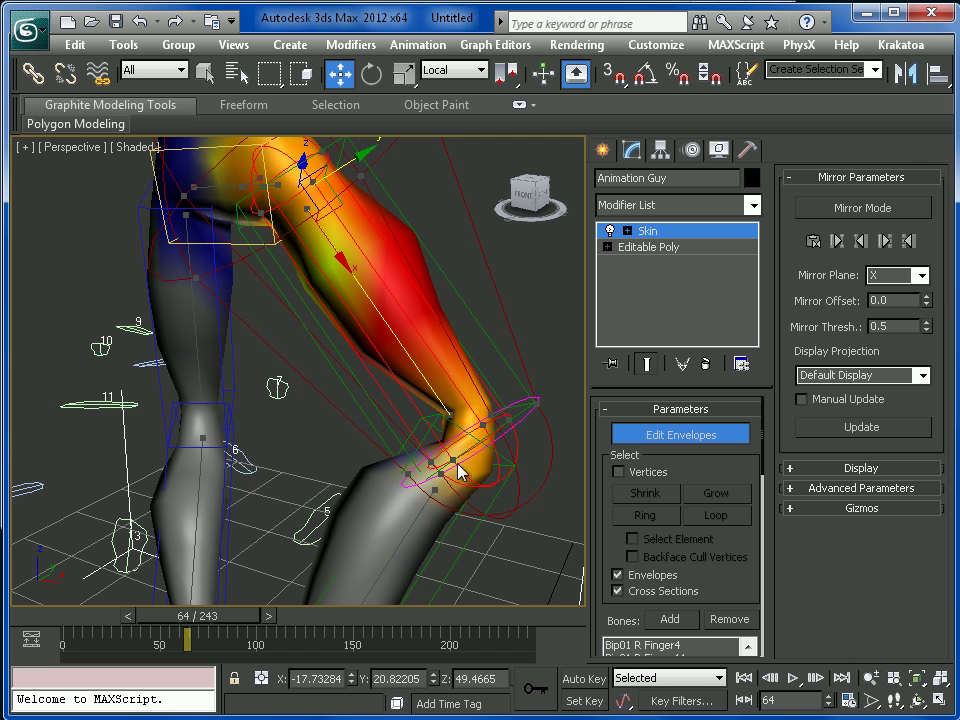
# Move the knee end of the right thigh's envelope up along the bone and reselect the right calf envelope's knee end for adjustment.
pyautogui.click(483, 423)
pyautogui.click(449, 416)
pyautogui.moveTo(335, 246)
pyautogui.mouseDown()
pyautogui.moveTo(294, 159)
pyautogui.moveTo(312, 202)
pyautogui.moveTo(340, 222)
pyautogui.mouseUp()
pyautogui.keyDown('alt'); pyautogui.moveTo(339, 222); pyautogui.dragTo(441, 495, button='middle'); pyautogui.keyUp('alt')
pyautogui.click(441, 495)
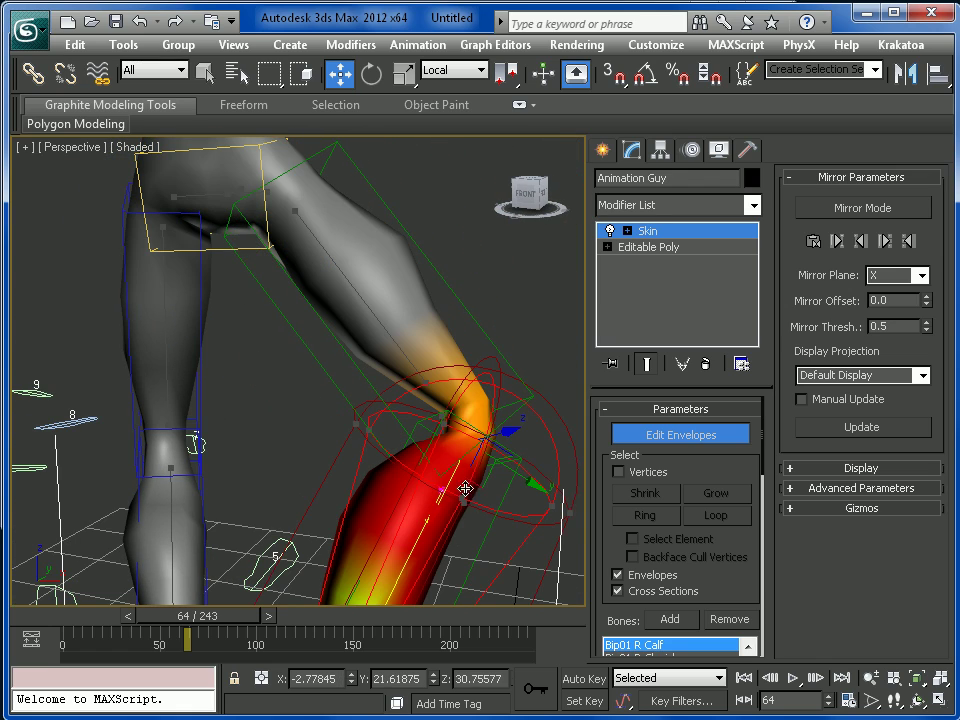
pyautogui.moveTo(531, 484)
pyautogui.mouseDown()
pyautogui.moveTo(508, 474)
pyautogui.moveTo(553, 495)
pyautogui.moveTo(529, 486)
pyautogui.mouseUp()
# Select the left calf's envelope and enlarge its inner envelope at the knee.
pyautogui.keyDown('alt'); pyautogui.moveTo(312, 407); pyautogui.dragTo(557, 370, button='middle'); pyautogui.keyUp('alt')
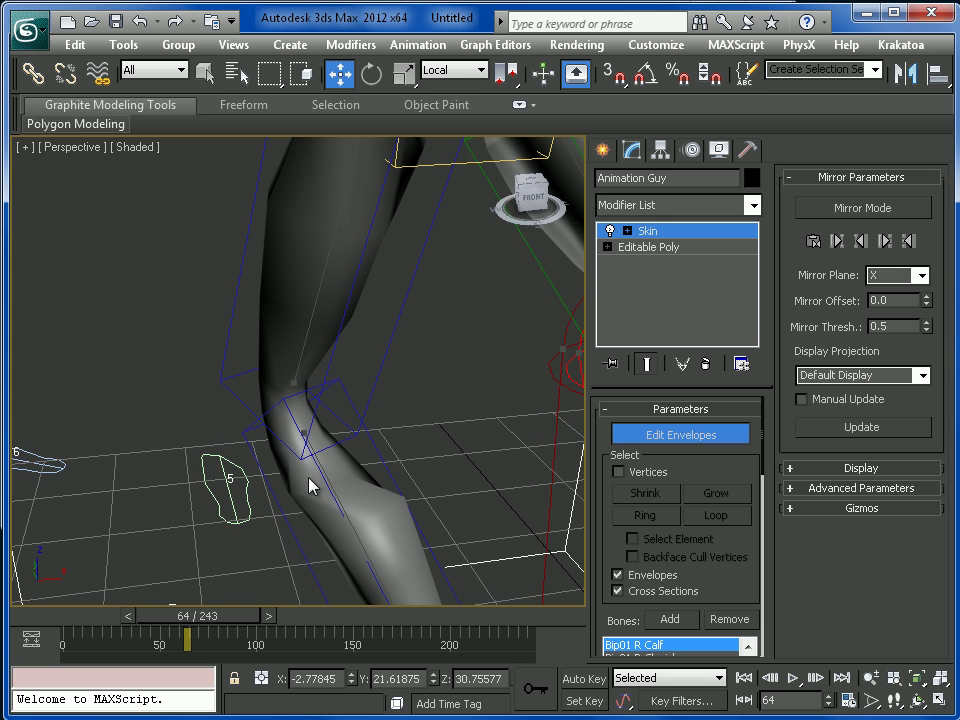
pyautogui.click(304, 434)
pyautogui.keyDown('alt'); pyautogui.moveTo(304, 434); pyautogui.dragTo(459, 427, button='middle'); pyautogui.keyUp('alt')
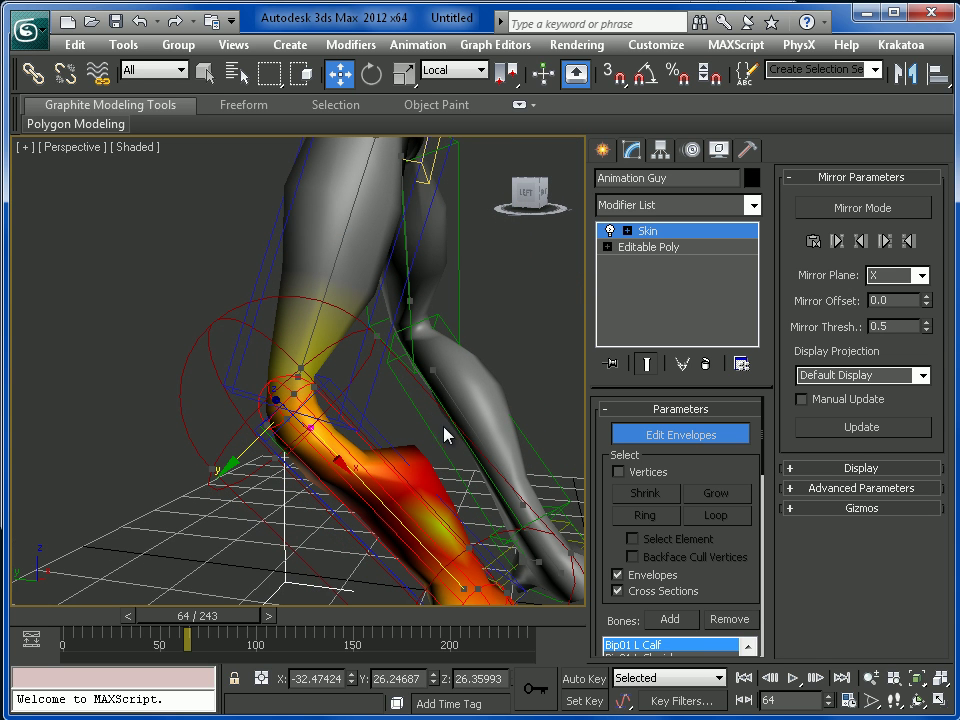
pyautogui.click(312, 390)
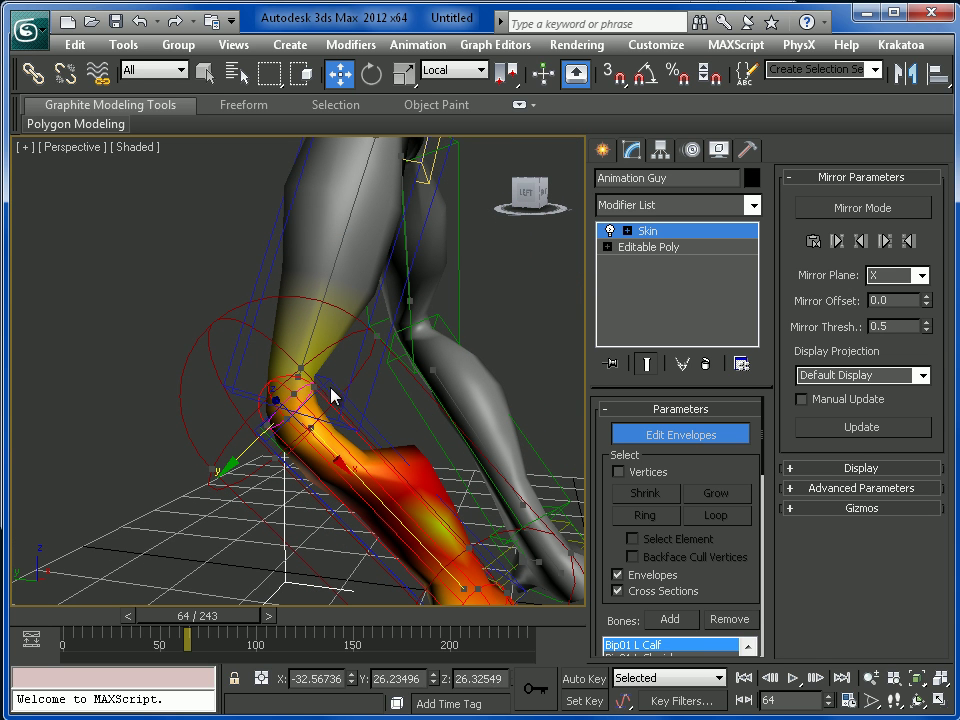
pyautogui.moveTo(234, 457); pyautogui.dragTo(265, 333)
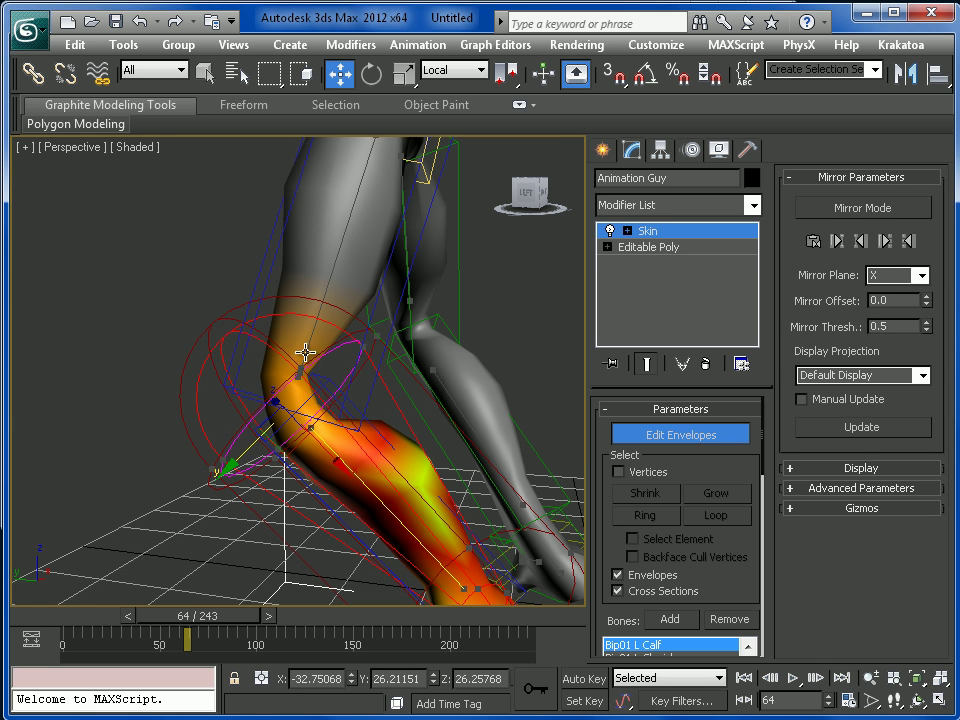
# Select the left thigh's envelope and shrink its outer envelope at the knee.
pyautogui.click(305, 352)
pyautogui.click(335, 422)
pyautogui.click(450, 461)
pyautogui.moveTo(404, 162); pyautogui.dragTo(392, 236, button='middle')
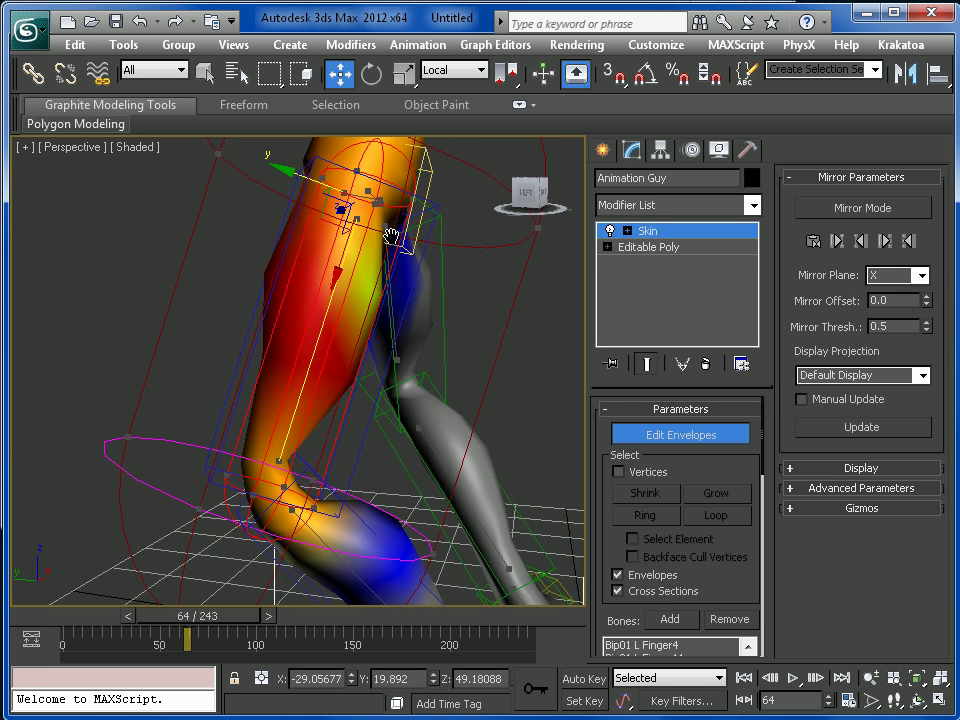
pyautogui.moveTo(318, 184); pyautogui.dragTo(408, 238)
# Move the knee end of the left thigh's envelope up along the bone, and leave envelope editing.
pyautogui.click(278, 464)
pyautogui.moveTo(288, 178)
pyautogui.mouseDown()
pyautogui.moveTo(303, 184)
pyautogui.moveTo(285, 177)
pyautogui.mouseUp()
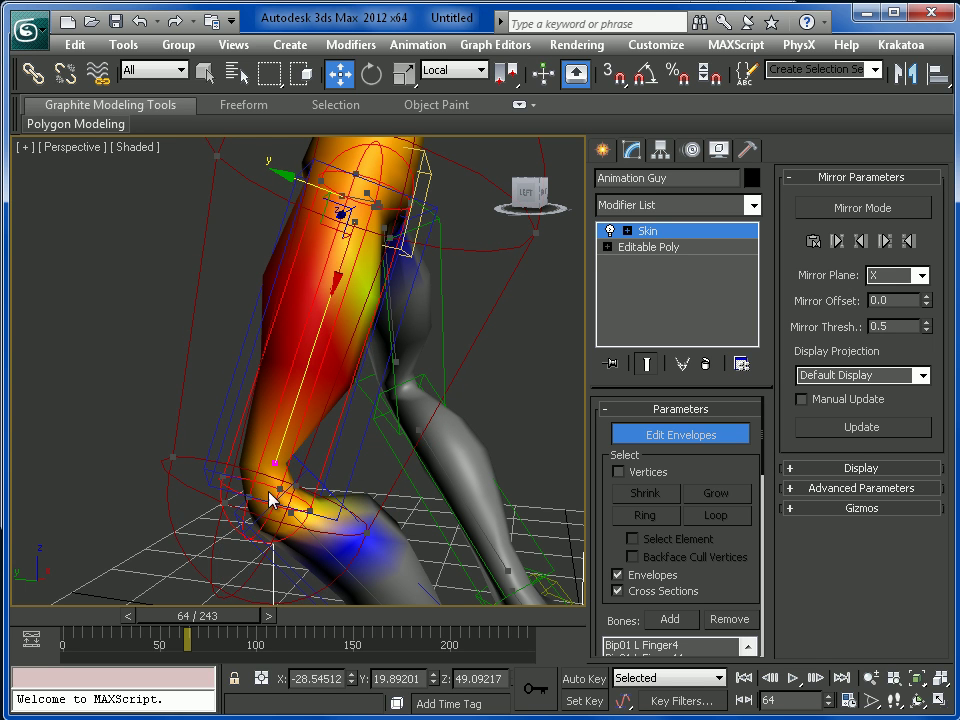
pyautogui.moveTo(336, 276); pyautogui.dragTo(339, 224)
pyautogui.keyDown('alt'); pyautogui.moveTo(363, 272); pyautogui.dragTo(362, 446, button='middle'); pyautogui.keyUp('alt')
pyautogui.scroll(-5, 364, 452)
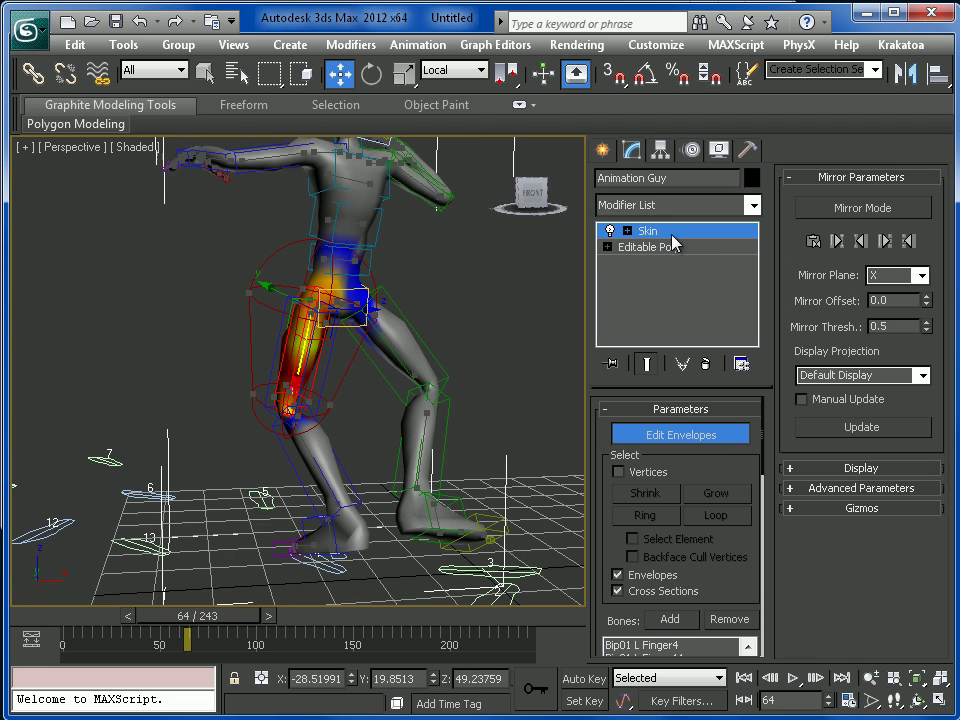
pyautogui.click(681, 434)
# Scrub the animation to frame 226 and back to frame 0 to check how the skinned character deforms.
pyautogui.moveTo(158, 618); pyautogui.dragTo(447, 617)
pyautogui.press('w')
pyautogui.scroll(-3, 429, 488)
pyautogui.moveTo(285, 446); pyautogui.dragTo(336, 506, button='middle')
pyautogui.scroll(-3, 390, 470)
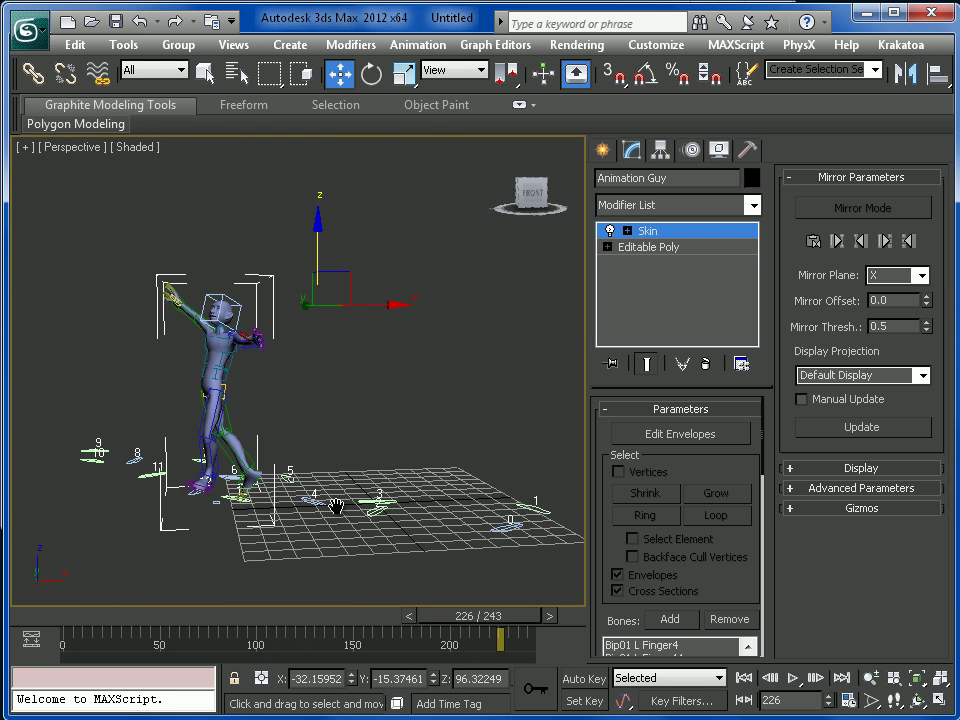
pyautogui.moveTo(454, 614); pyautogui.dragTo(87, 616)
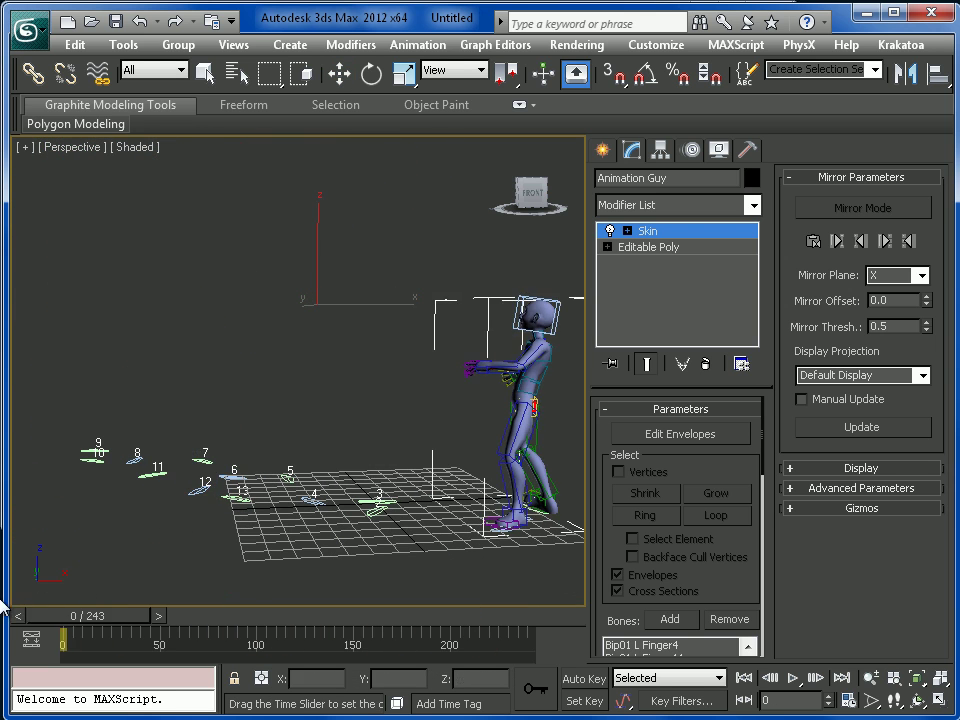
pyautogui.keyDown('alt'); pyautogui.moveTo(490, 434); pyautogui.dragTo(383, 463, button='middle'); pyautogui.keyUp('alt')
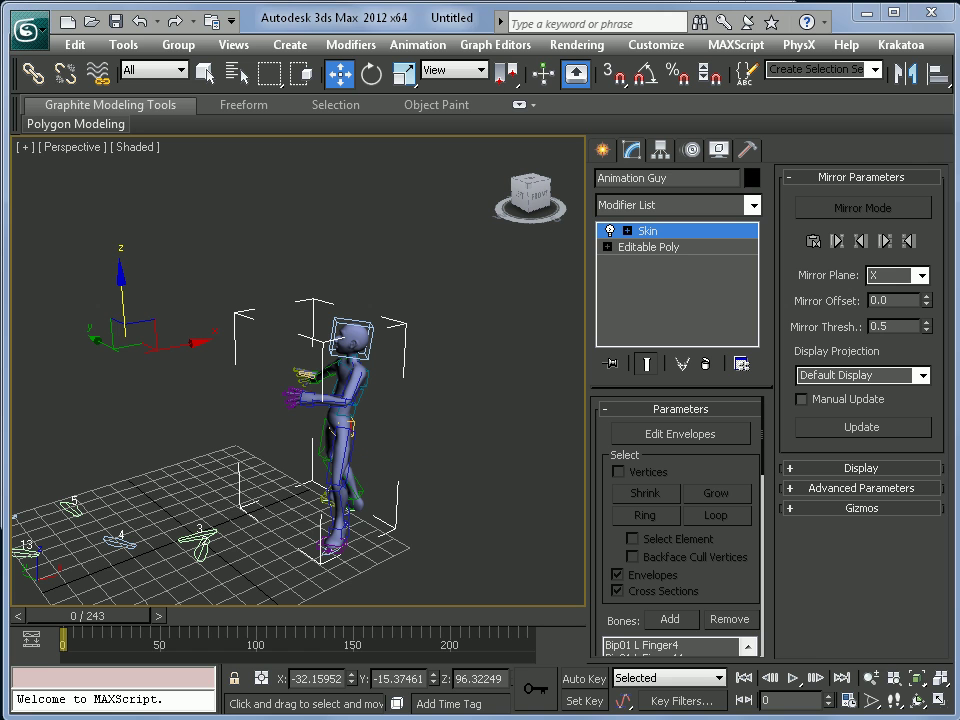
pyautogui.moveTo(422, 457); pyautogui.dragTo(362, 485, button='middle')
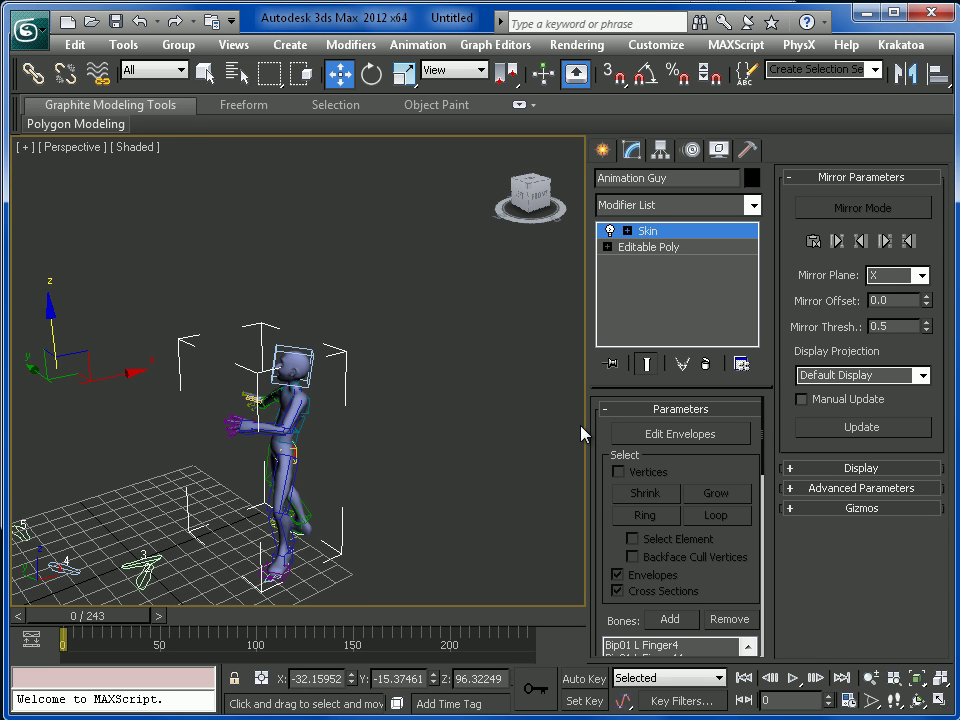
# Examine the skinned character's pose at frame 0 from its left side, up close and as a whole.
pyautogui.keyDown('alt'); pyautogui.moveTo(489, 411); pyautogui.dragTo(433, 426, button='middle'); pyautogui.keyUp('alt')
pyautogui.scroll(3, 455, 419)
pyautogui.scroll(3, 457, 475)
pyautogui.scroll(6, 418, 480)
pyautogui.scroll(-3, 421, 469)
pyautogui.scroll(4, 450, 465)
pyautogui.scroll(-3, 476, 459)
pyautogui.scroll(3, 435, 433)
pyautogui.scroll(-6, 381, 446)
pyautogui.scroll(-4, 390, 393)
pyautogui.scroll(2, 382, 404)
pyautogui.scroll(-5, 400, 430)
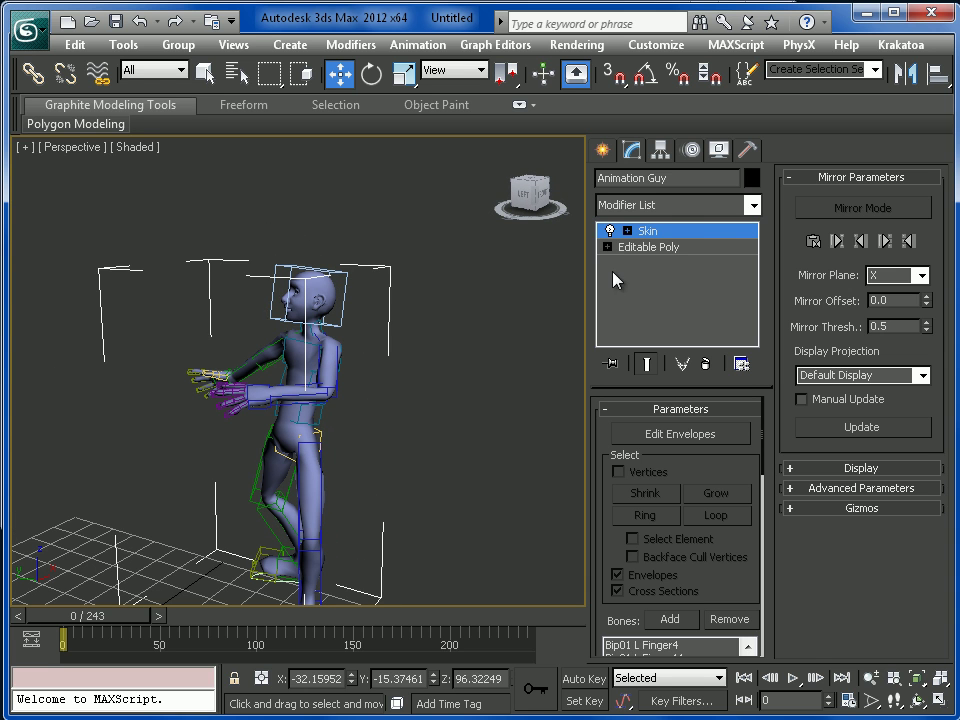
# Add a volumeBreaker modifier above Skin on the Animation Guy mesh.
pyautogui.click(678, 212)
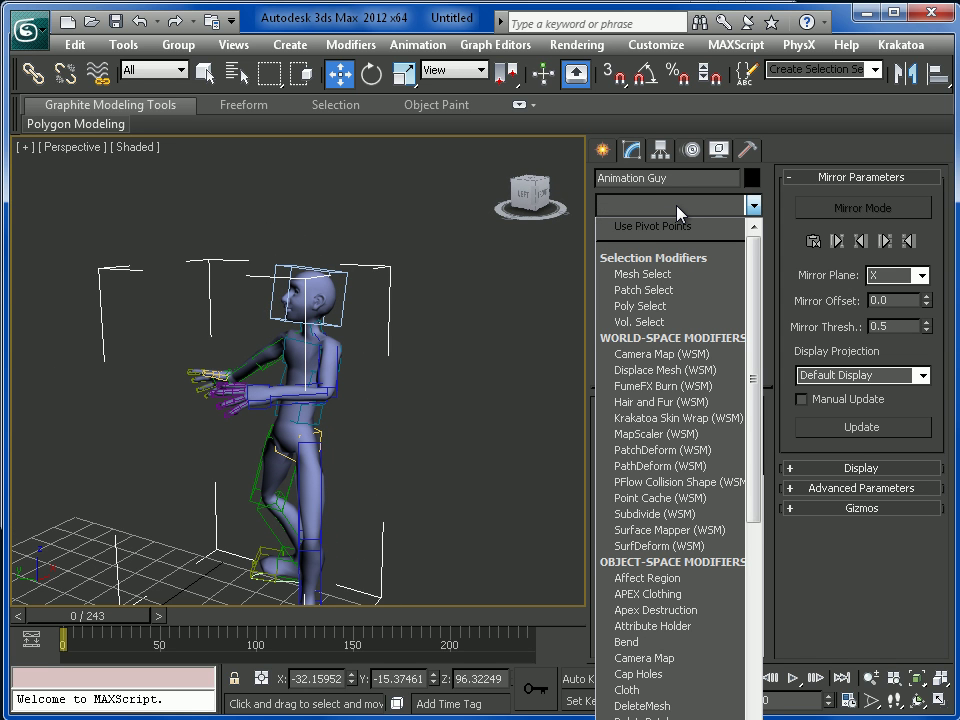
pyautogui.press('v')
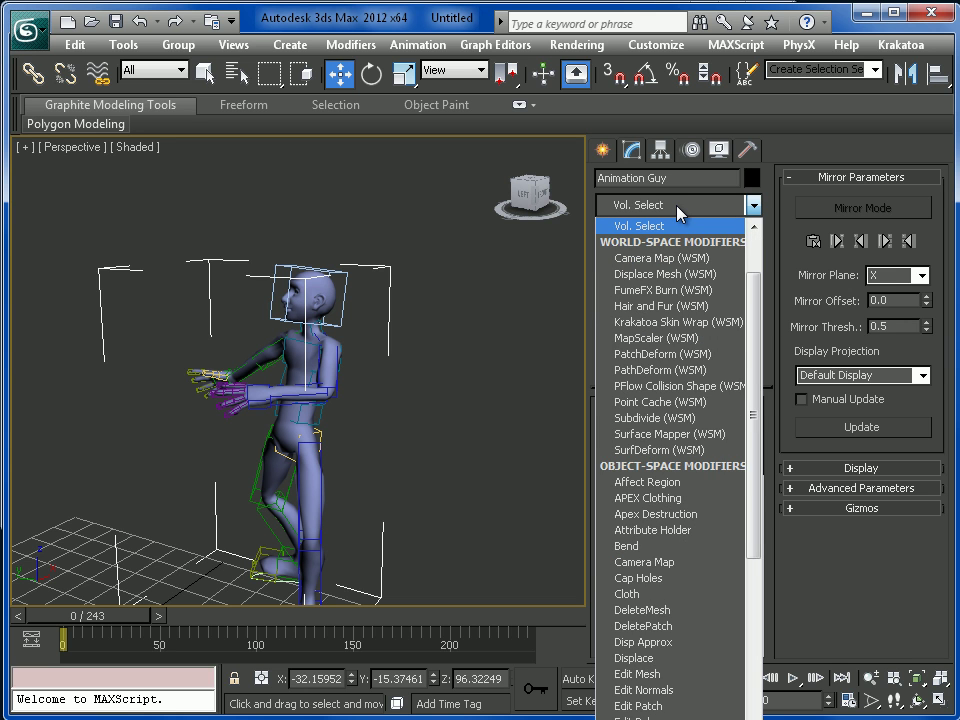
pyautogui.press('v')
pyautogui.press('v')
pyautogui.press('Return')
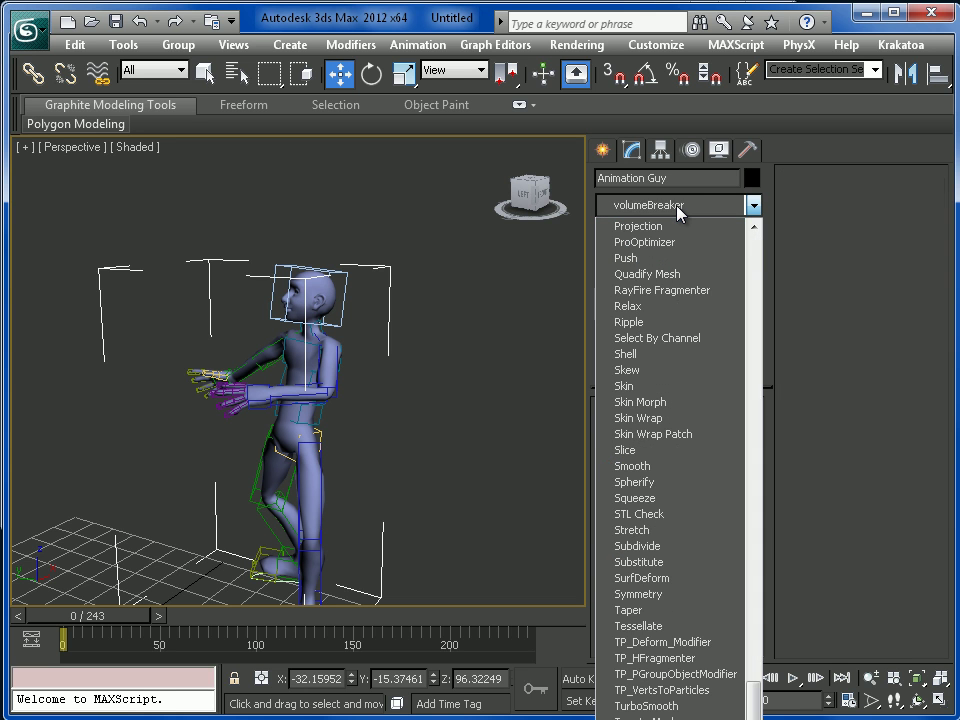
pyautogui.press('Return')
# Turn on Edged Faces in the Perspective view's shaded display.
pyautogui.keyDown('alt'); pyautogui.moveTo(439, 405); pyautogui.dragTo(248, 290, button='middle'); pyautogui.keyUp('alt')
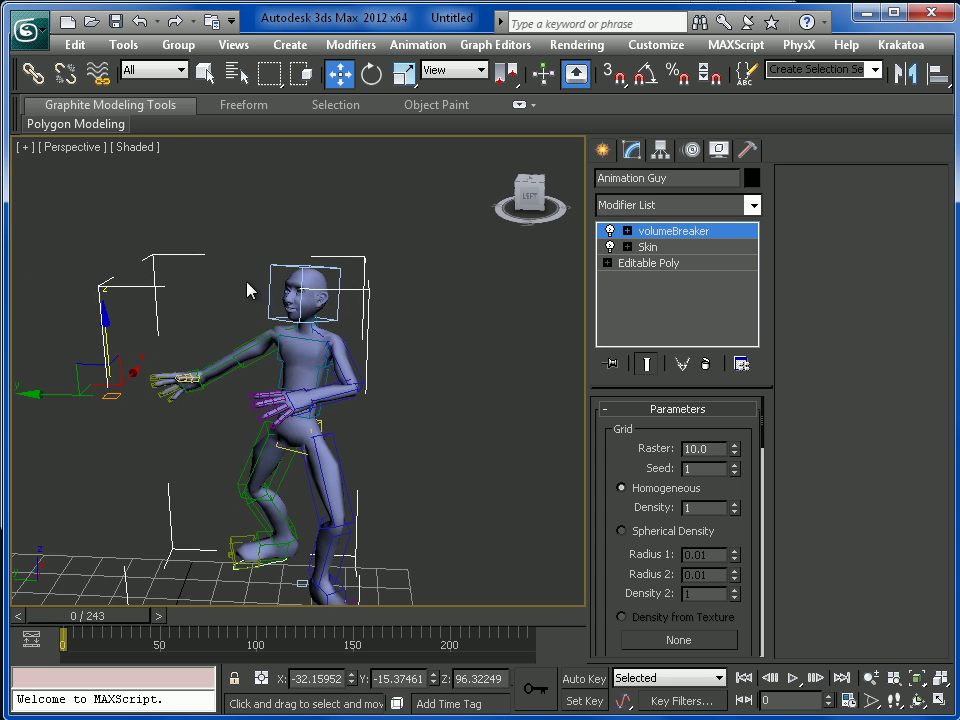
pyautogui.click(138, 150)
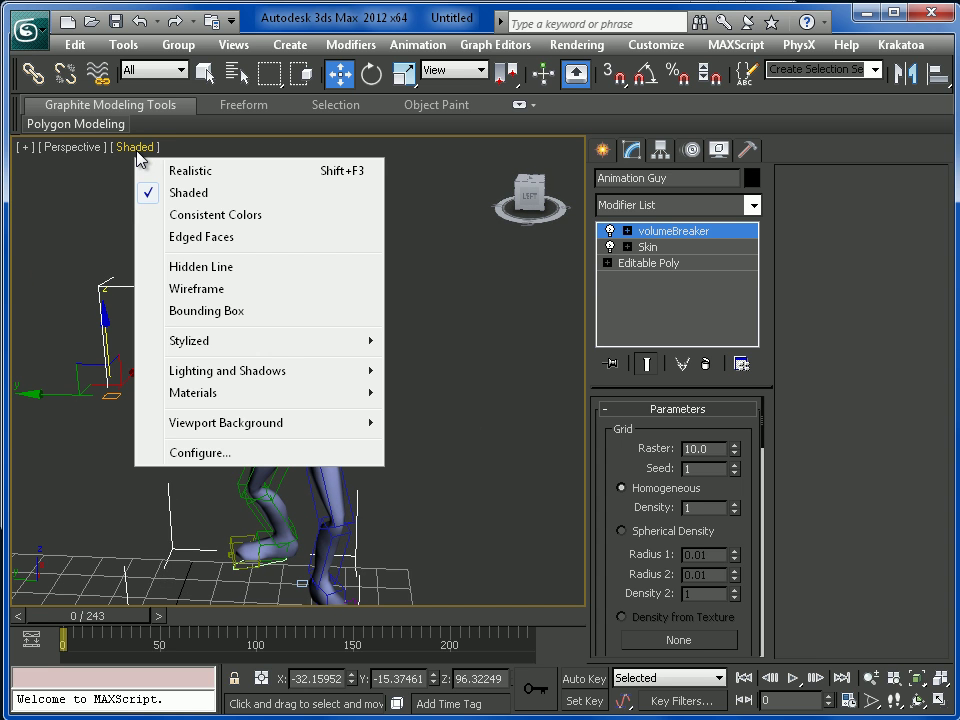
pyautogui.click(191, 245)
pyautogui.scroll(5, 400, 350)
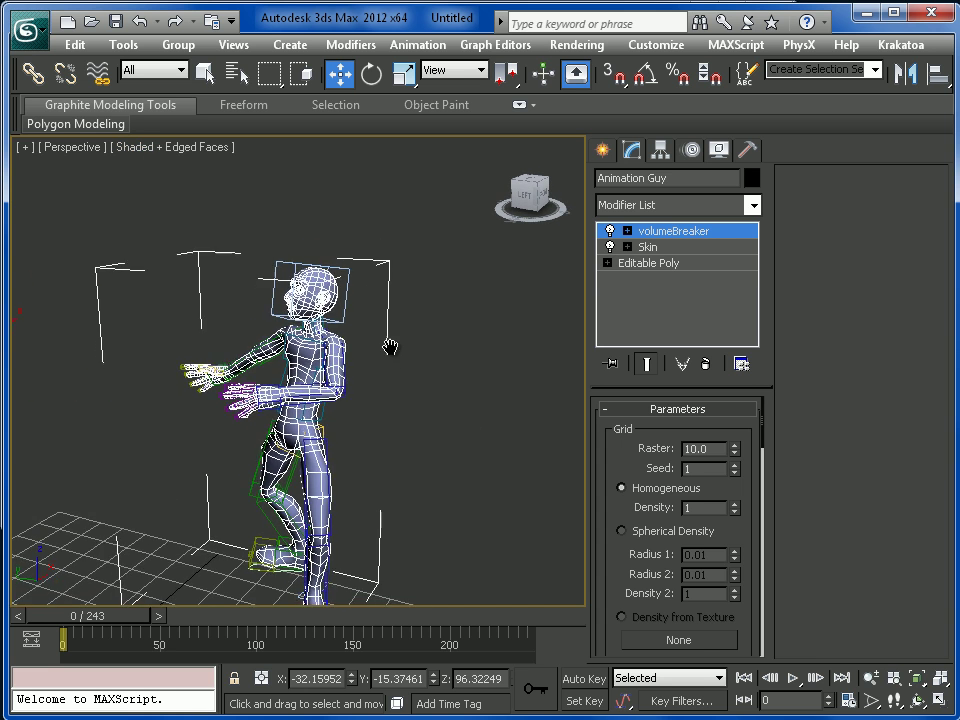
pyautogui.keyDown('alt'); pyautogui.moveTo(378, 312); pyautogui.dragTo(540, 320, button='middle'); pyautogui.keyUp('alt')
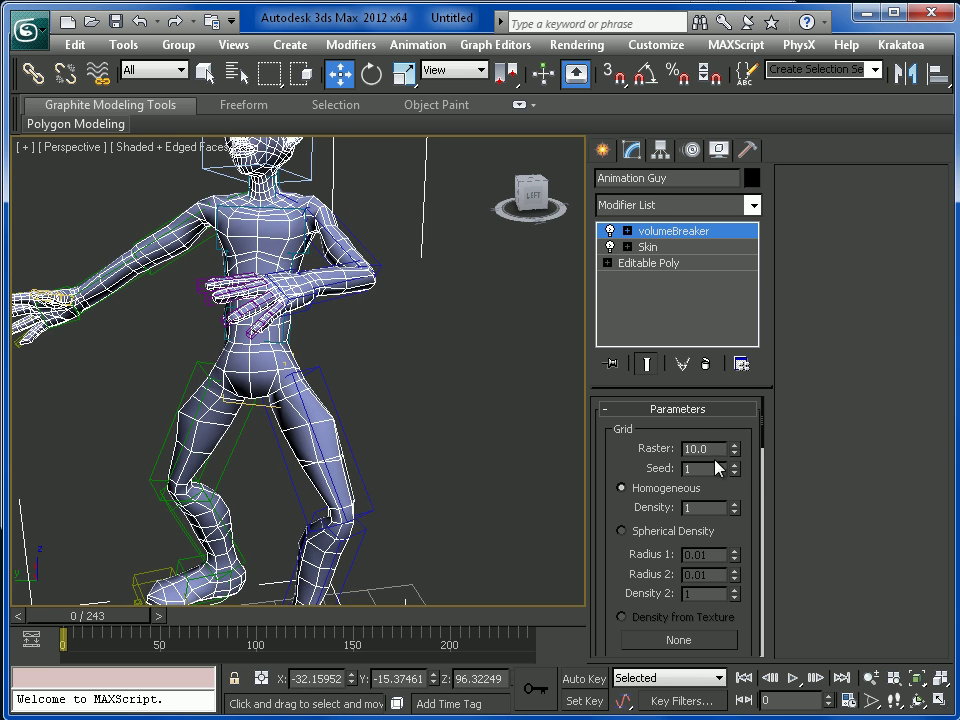
# Set the volumeBreaker's Homogeneous Density to 100.
pyautogui.moveTo(458, 442)
pyautogui.keyDown('alt'); pyautogui.mouseDown(button='middle')
pyautogui.moveTo(443, 441)
pyautogui.moveTo(462, 443)
pyautogui.mouseUp(button='middle'); pyautogui.keyUp('alt')
pyautogui.moveTo(652, 511)
pyautogui.mouseDown()
pyautogui.moveTo(647, 381)
pyautogui.moveTo(641, 530)
pyautogui.mouseUp()
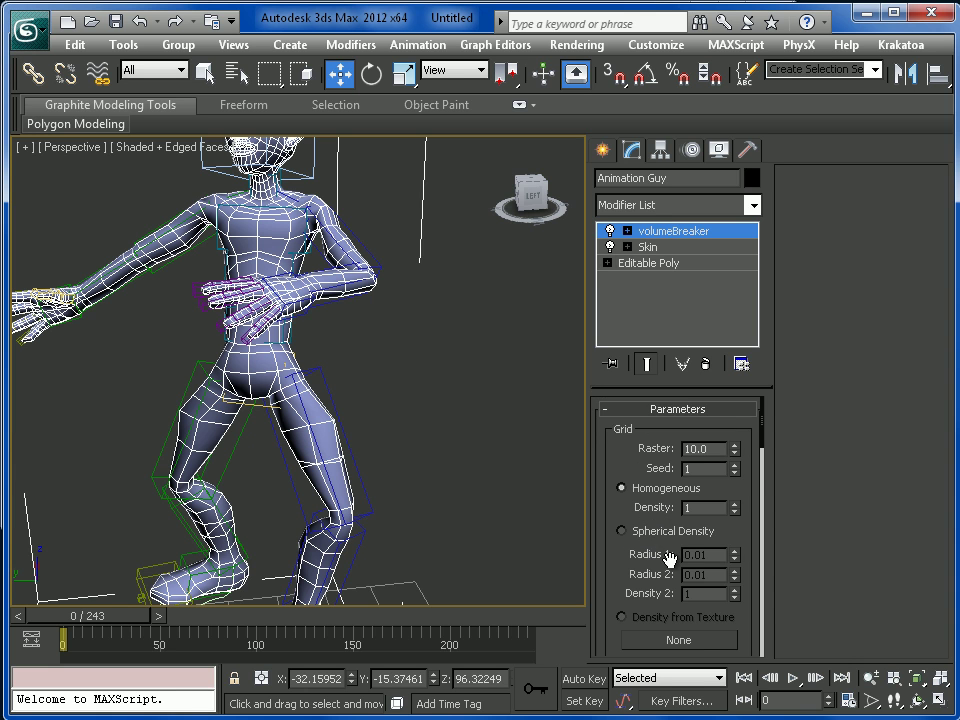
pyautogui.moveTo(621, 585); pyautogui.dragTo(615, 623)
pyautogui.moveTo(628, 529); pyautogui.dragTo(645, 551)
pyautogui.moveTo(655, 500); pyautogui.dragTo(633, 565)
pyautogui.write('100')
# Set the volumeBreaker's grid Raster to 5.
pyautogui.moveTo(422, 367); pyautogui.dragTo(420, 421, button='middle')
pyautogui.scroll(3, 420, 421)
pyautogui.moveTo(362, 457); pyautogui.dragTo(450, 536, button='middle')
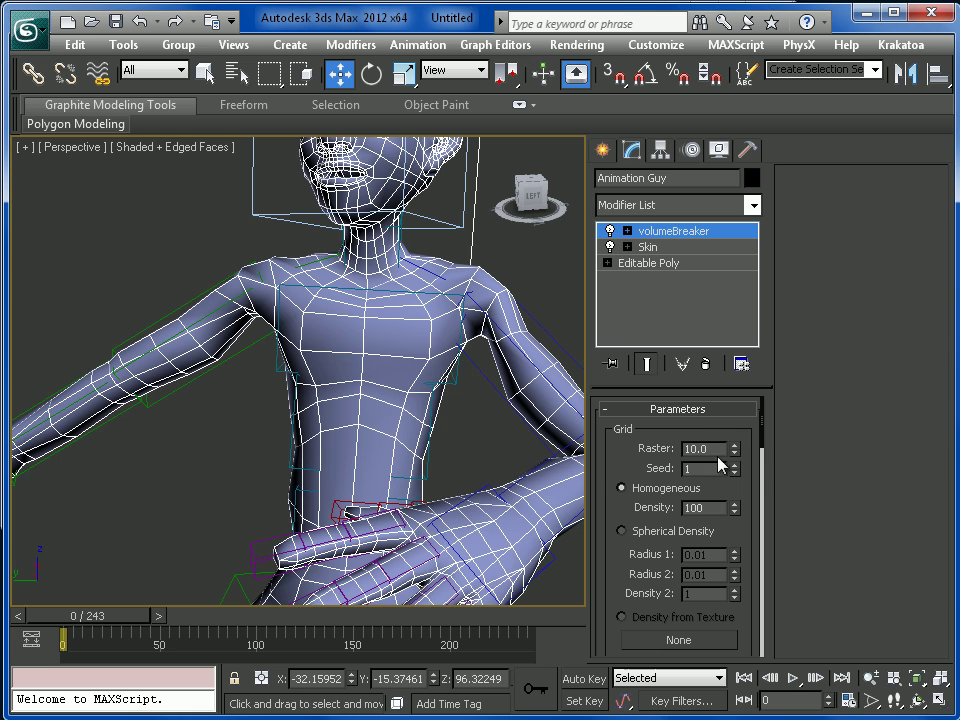
pyautogui.moveTo(706, 452); pyautogui.dragTo(639, 452)
pyautogui.write('5')
pyautogui.press('Return')
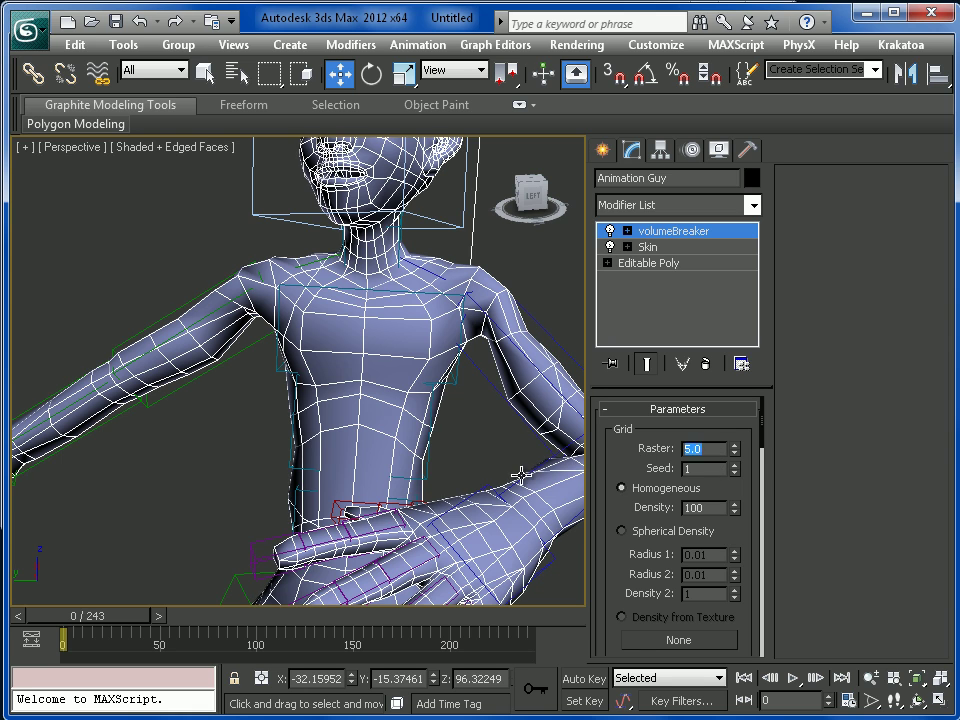
# Raise the volumeBreaker's Homogeneous Density to 500 after checking the cuts on the torso and legs.
pyautogui.moveTo(529, 538); pyautogui.dragTo(493, 415, button='middle')
pyautogui.moveTo(323, 236); pyautogui.dragTo(325, 268, button='middle')
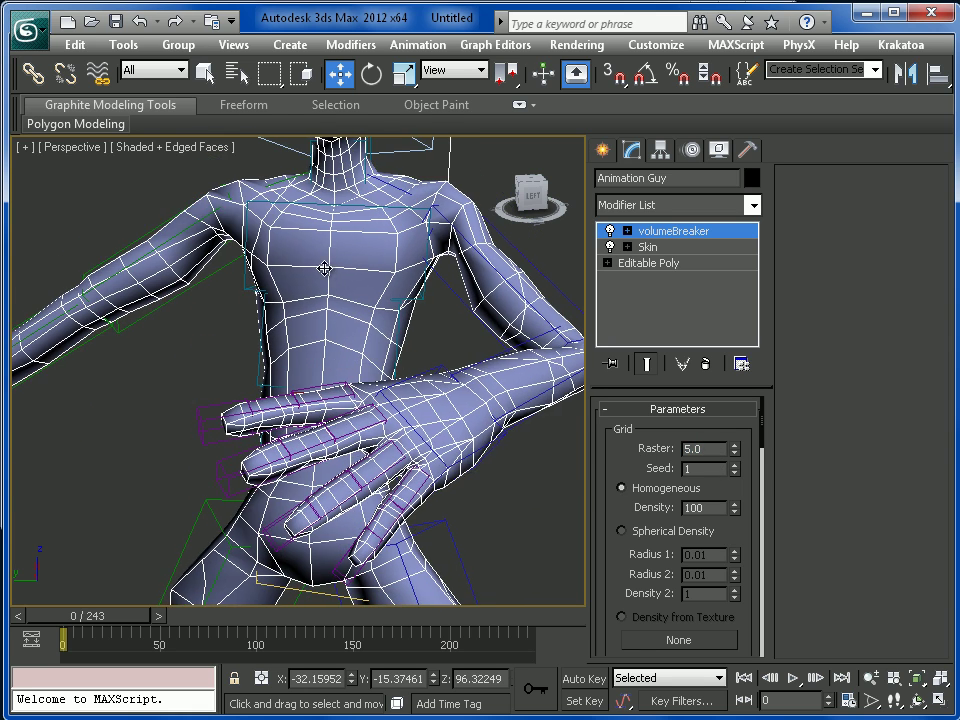
pyautogui.moveTo(468, 500); pyautogui.dragTo(385, 343, button='middle')
pyautogui.doubleClick(716, 455)
pyautogui.moveTo(705, 508); pyautogui.dragTo(645, 508)
pyautogui.write('500')
pyautogui.press('Return')
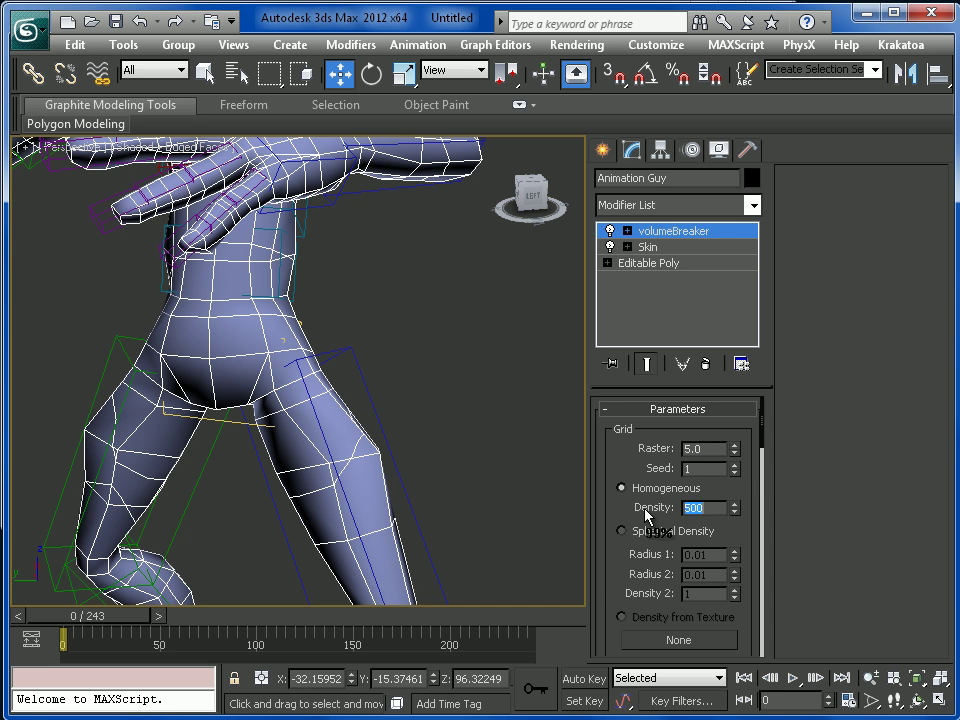
# Set the grid Raster to 3 and inspect the fracture lines on the torso, arms and hips.
pyautogui.moveTo(382, 414); pyautogui.dragTo(380, 468, button='middle')
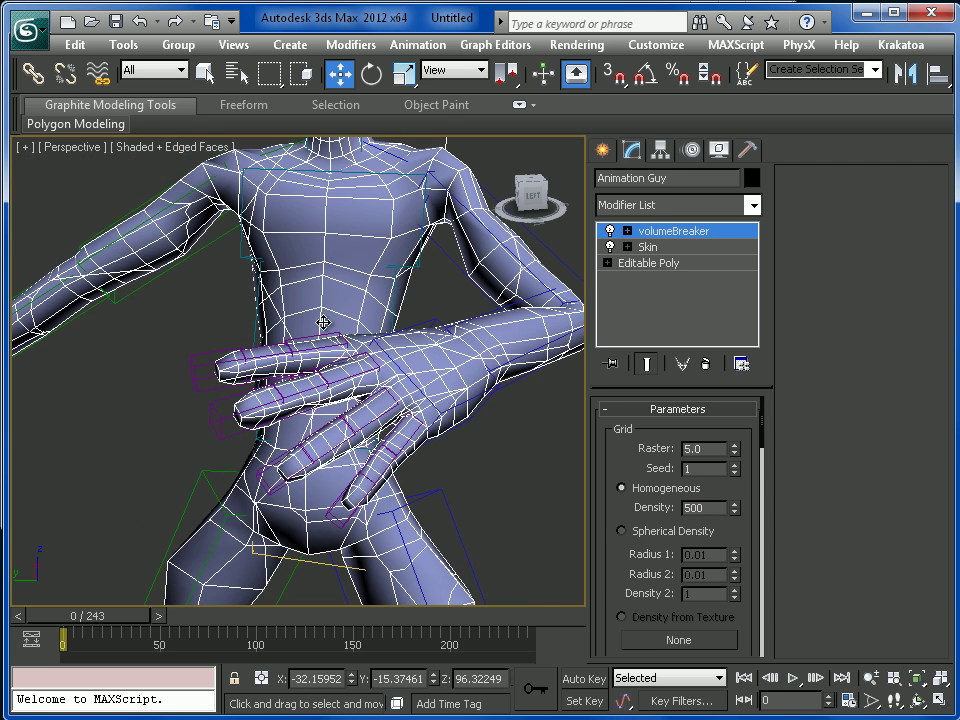
pyautogui.moveTo(324, 322); pyautogui.dragTo(330, 346, button='middle')
pyautogui.doubleClick(708, 449)
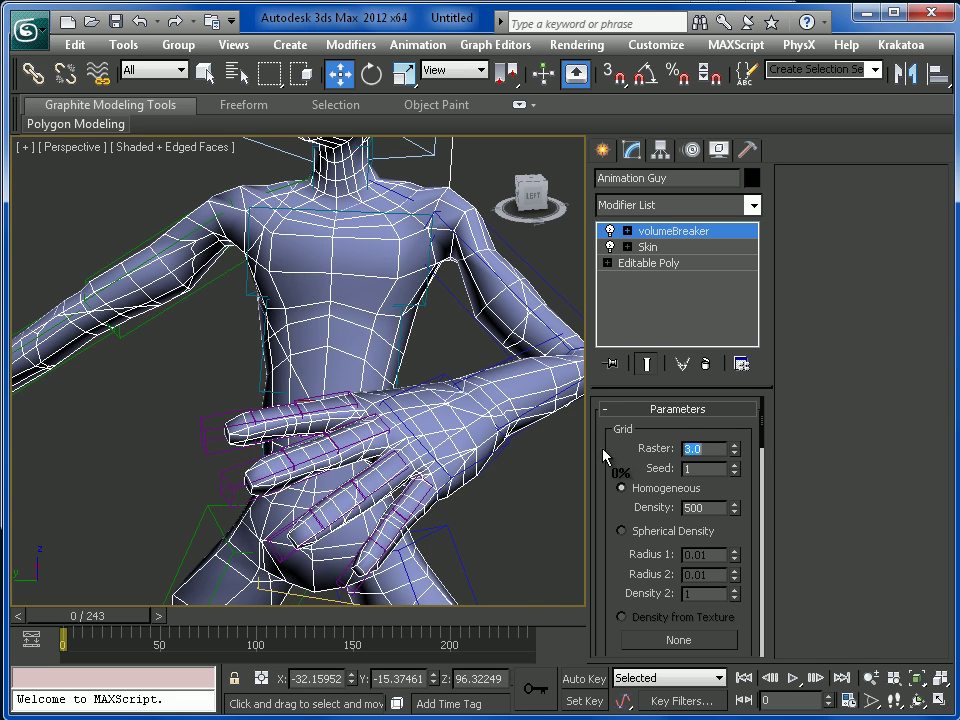
pyautogui.moveTo(514, 439); pyautogui.dragTo(447, 358, button='middle')
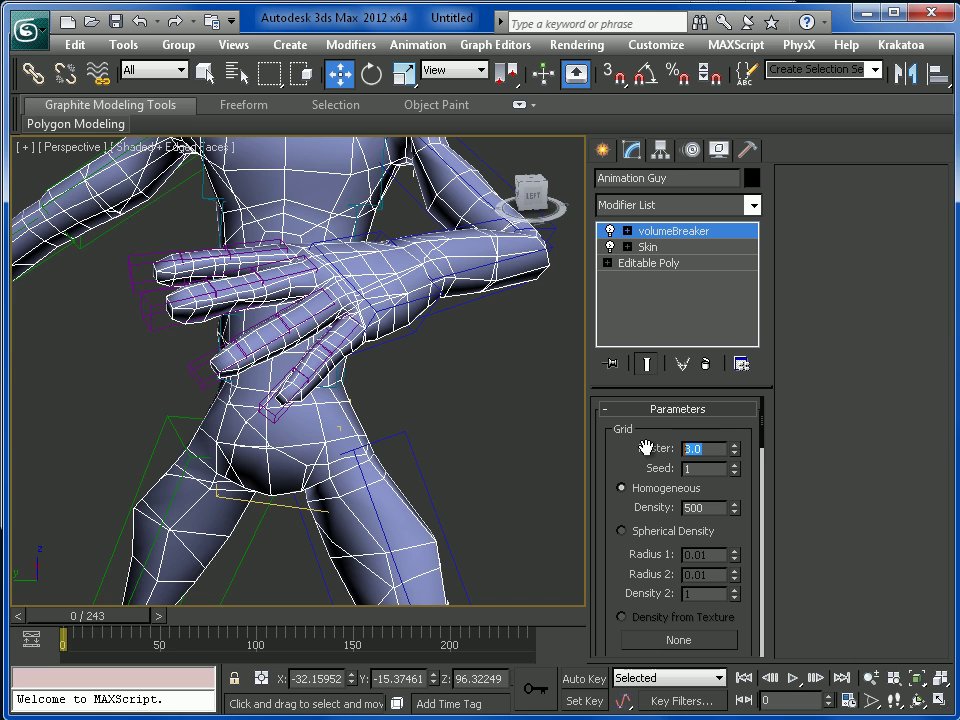
pyautogui.moveTo(500, 430); pyautogui.dragTo(469, 446, button='middle')
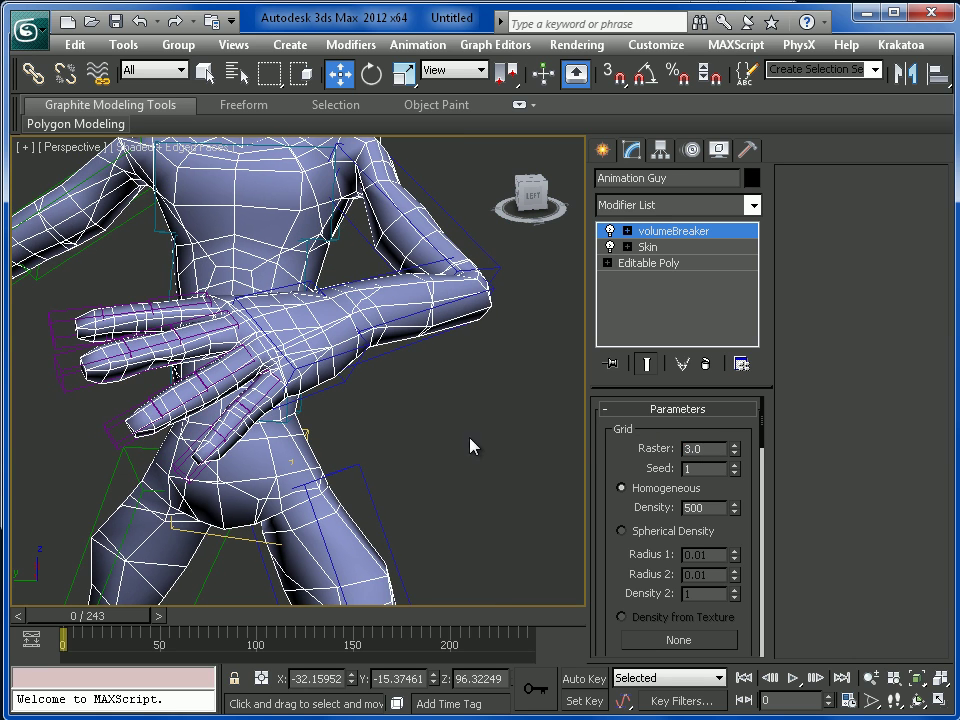
pyautogui.scroll(-2, 655, 432)
pyautogui.scroll(2, 667, 438)
pyautogui.moveTo(559, 439); pyautogui.dragTo(463, 484, button='middle')
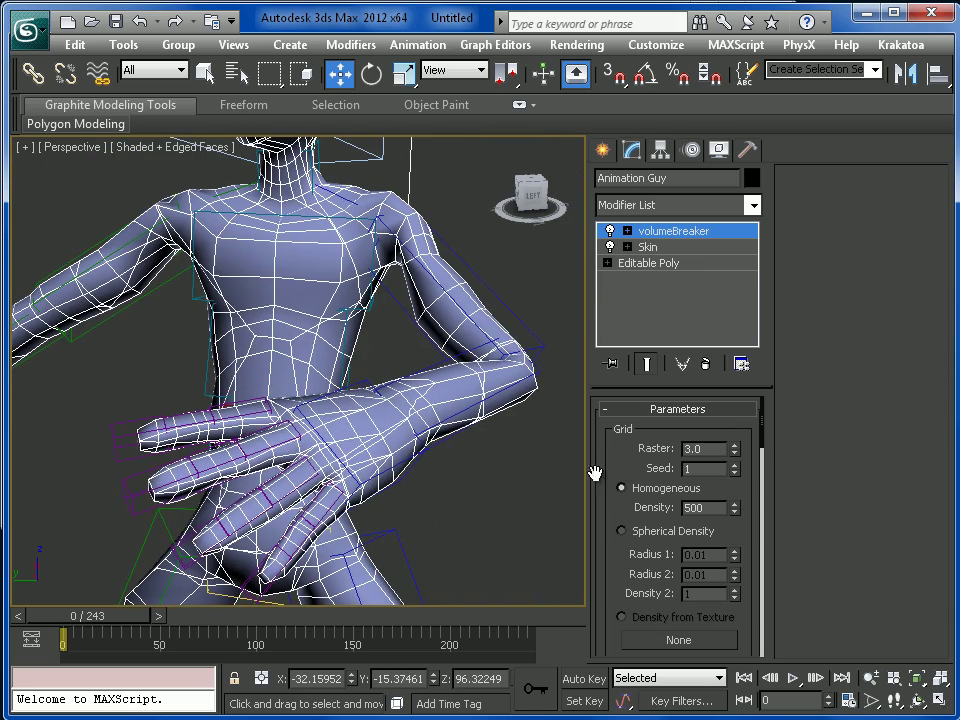
pyautogui.moveTo(465, 367); pyautogui.dragTo(469, 510, button='middle')
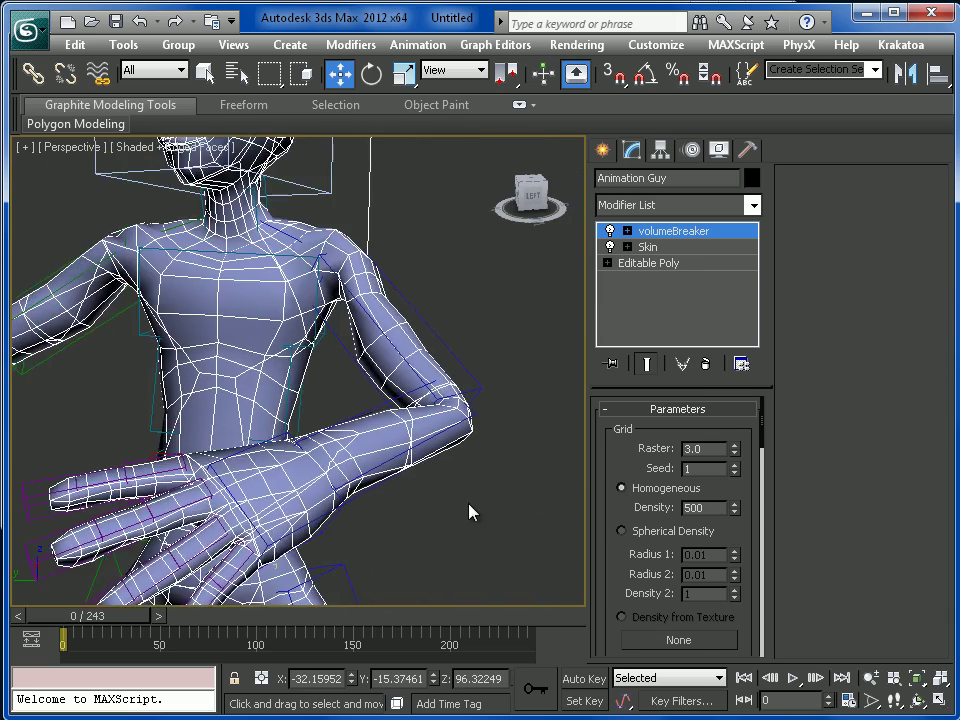
# Set the grid Raster to 2 and inspect the fracture lines from the hips up to the head.
pyautogui.doubleClick(715, 508)
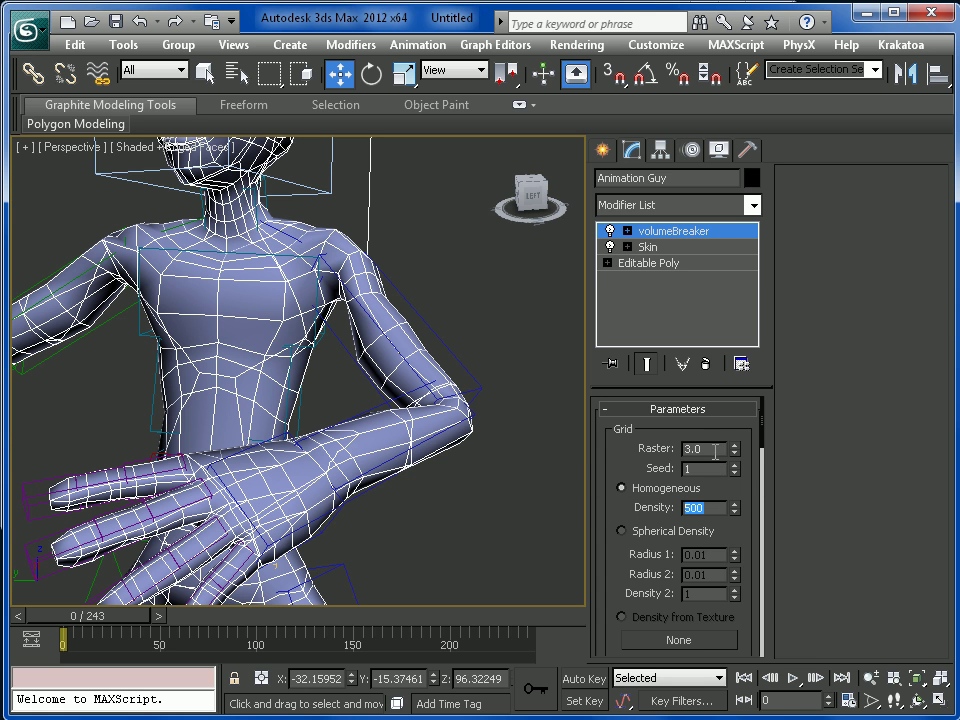
pyautogui.scroll(-5, 589, 470)
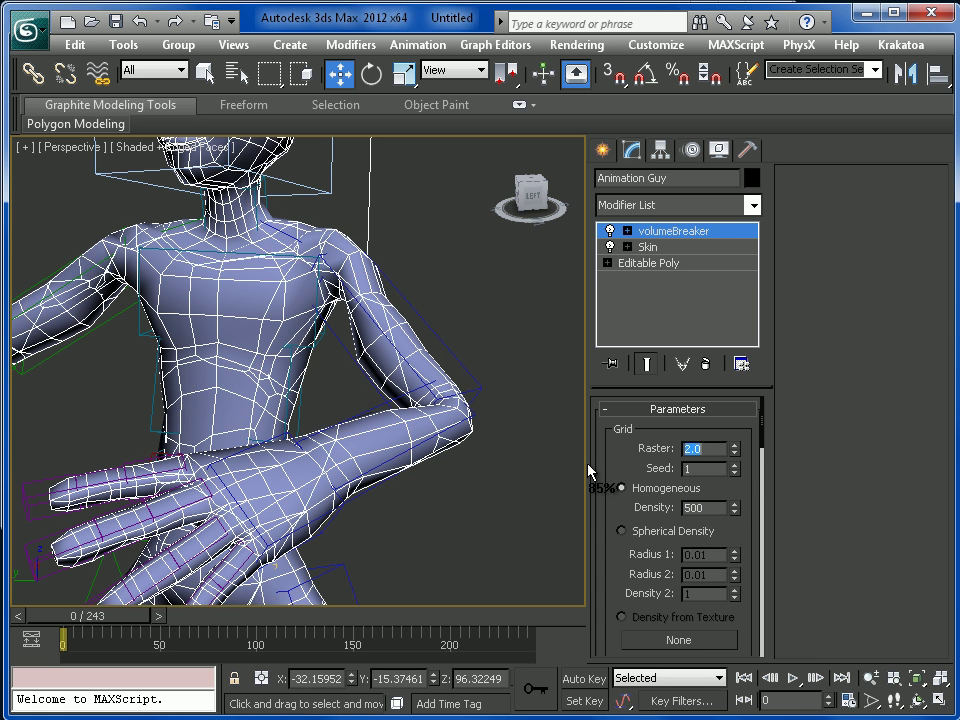
pyautogui.scroll(4, 493, 411)
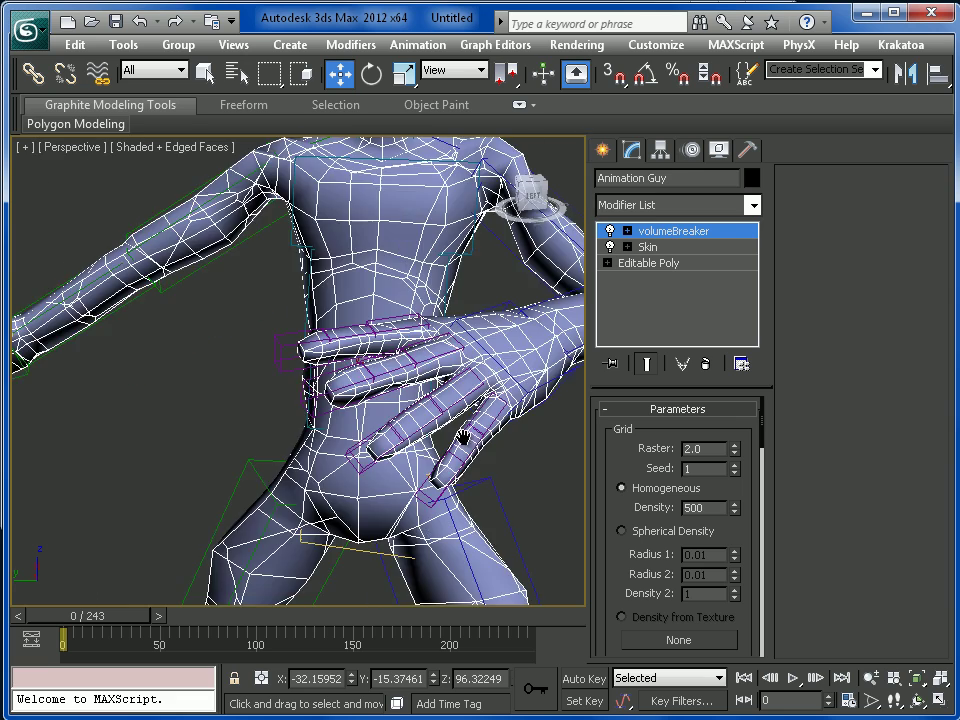
pyautogui.scroll(1, 300, 455)
pyautogui.scroll(-1, 315, 448)
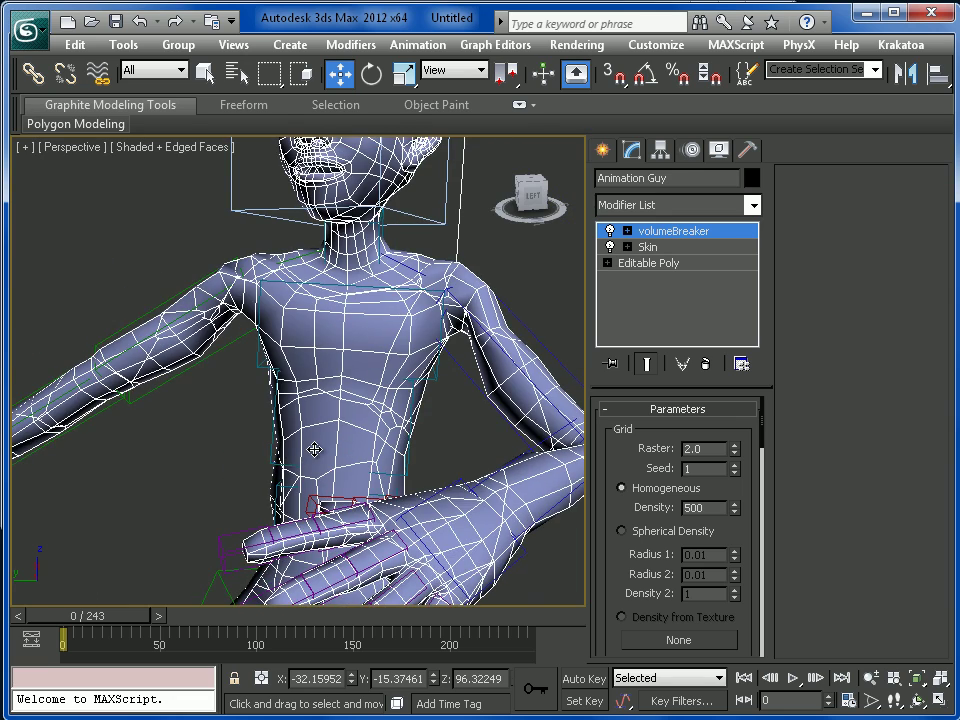
pyautogui.scroll(-3, 388, 480)
pyautogui.scroll(3, 388, 480)
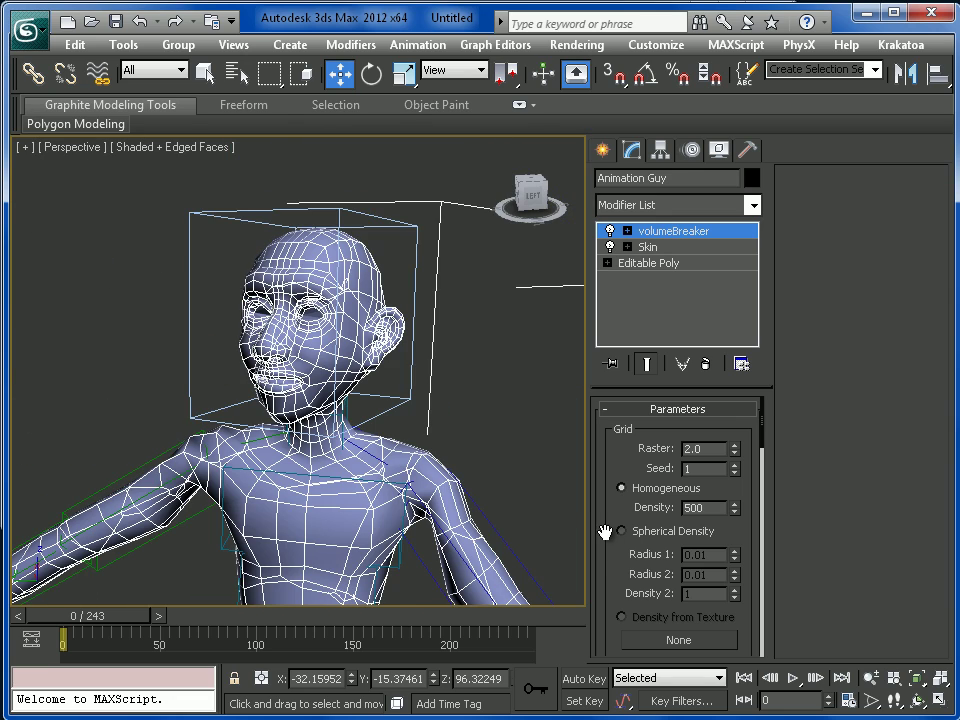
# Switch the volumeBreaker's fracture pattern to Regular bricks.
pyautogui.moveTo(609, 514)
pyautogui.mouseDown()
pyautogui.moveTo(608, 437)
pyautogui.moveTo(608, 497)
pyautogui.mouseUp()
pyautogui.moveTo(661, 467); pyautogui.dragTo(657, 522)
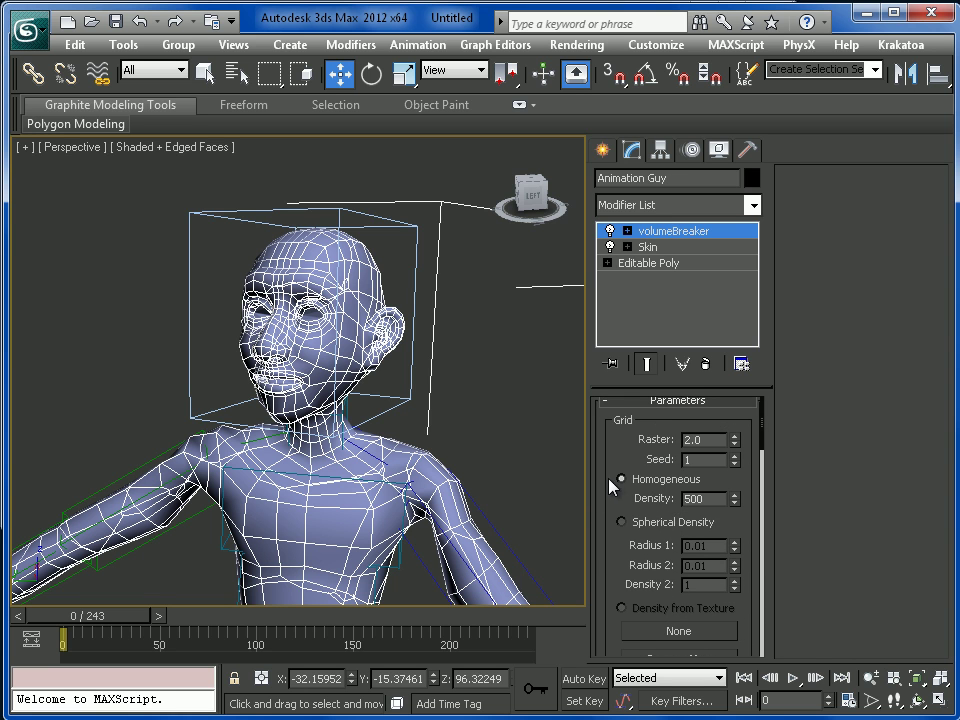
pyautogui.moveTo(606, 491); pyautogui.dragTo(631, 304)
pyautogui.moveTo(634, 579); pyautogui.dragTo(626, 522)
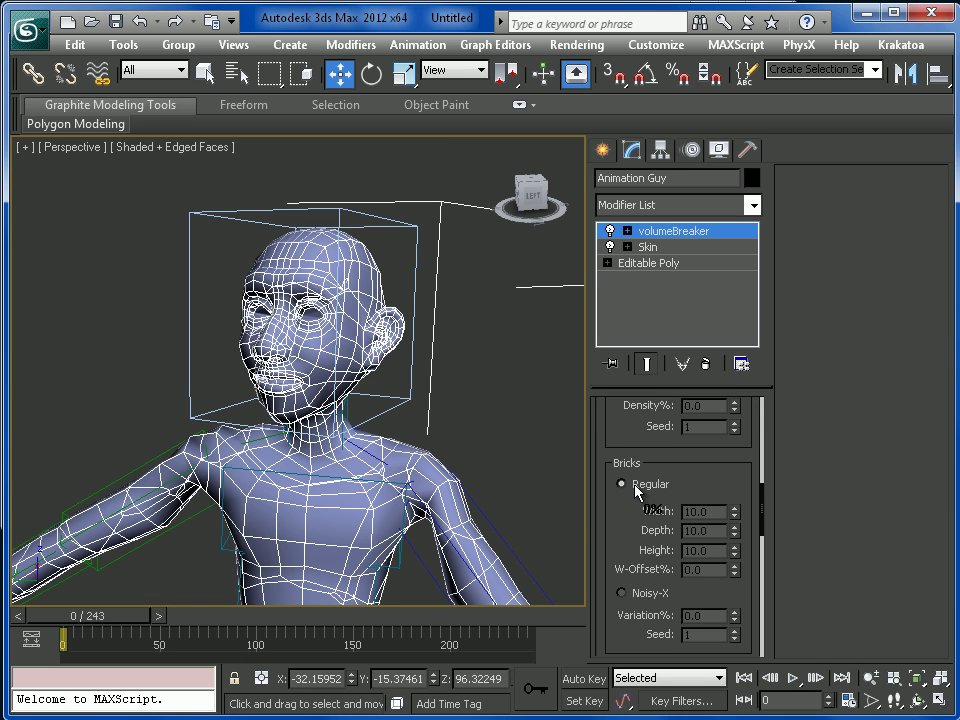
pyautogui.click(622, 484)
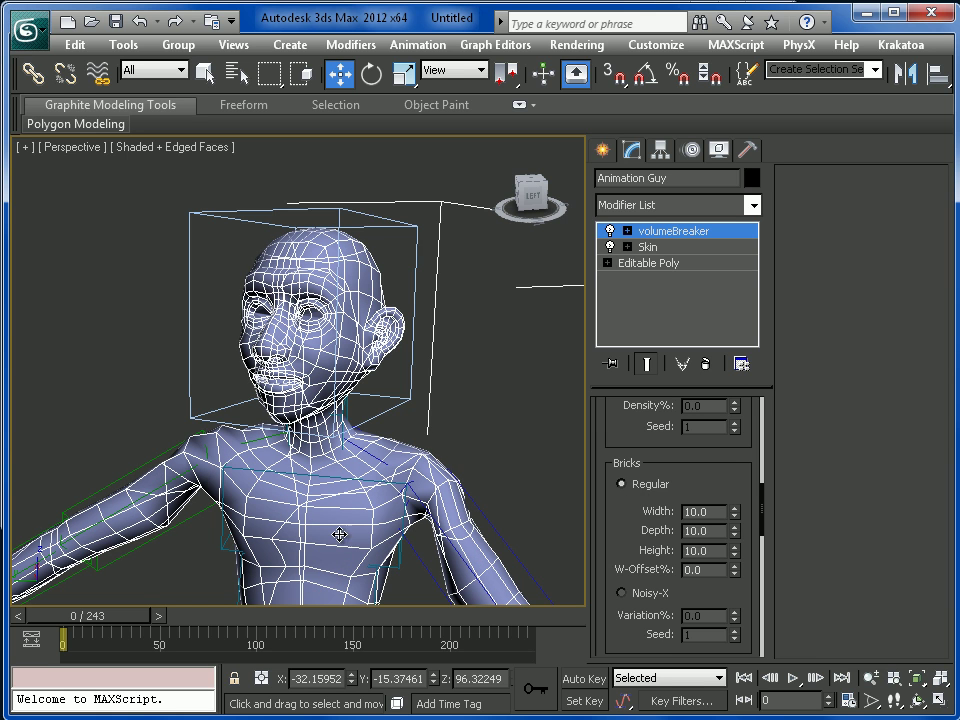
# Set the bricks' Width and Depth to 5 and check the cuts on the torso.
pyautogui.scroll(-3, 650, 490)
pyautogui.doubleClick(709, 413)
pyautogui.doubleClick(704, 432)
pyautogui.write('5')
pyautogui.press('Return')
pyautogui.moveTo(414, 540); pyautogui.dragTo(396, 428, button='middle')
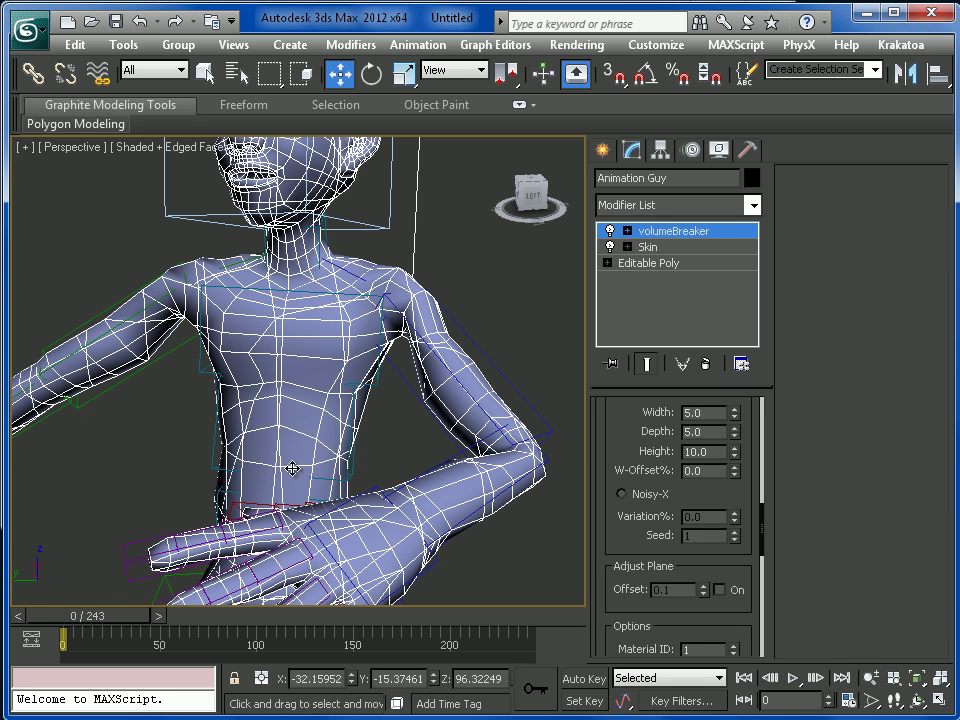
# Return the volumeBreaker's fracture pattern to Homogeneous density.
pyautogui.scroll(5, 624, 641)
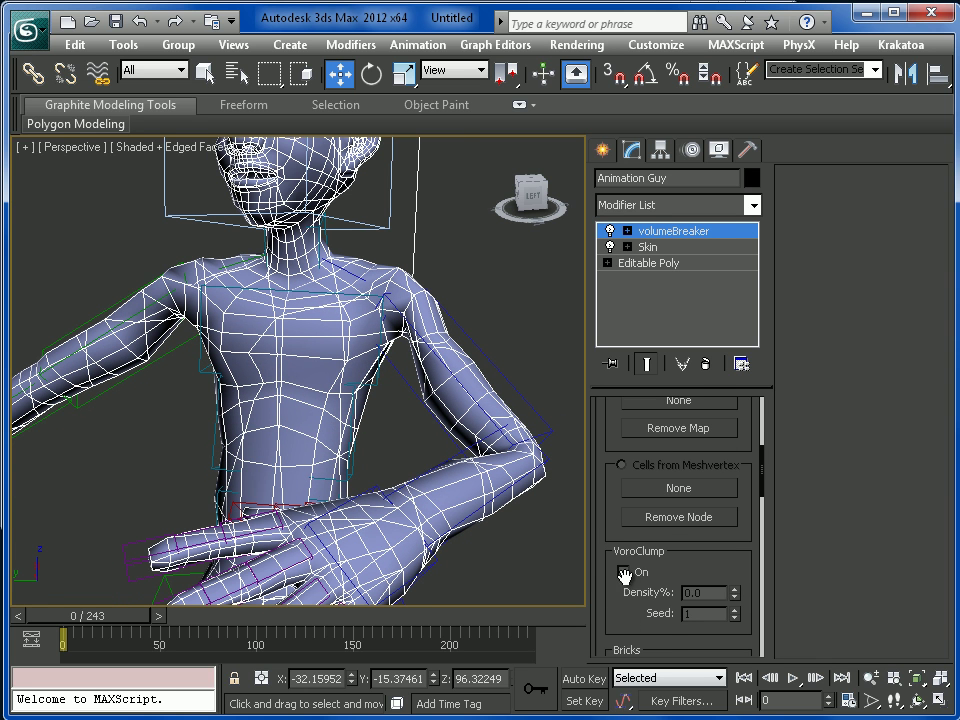
pyautogui.scroll(3, 606, 508)
pyautogui.scroll(3, 606, 521)
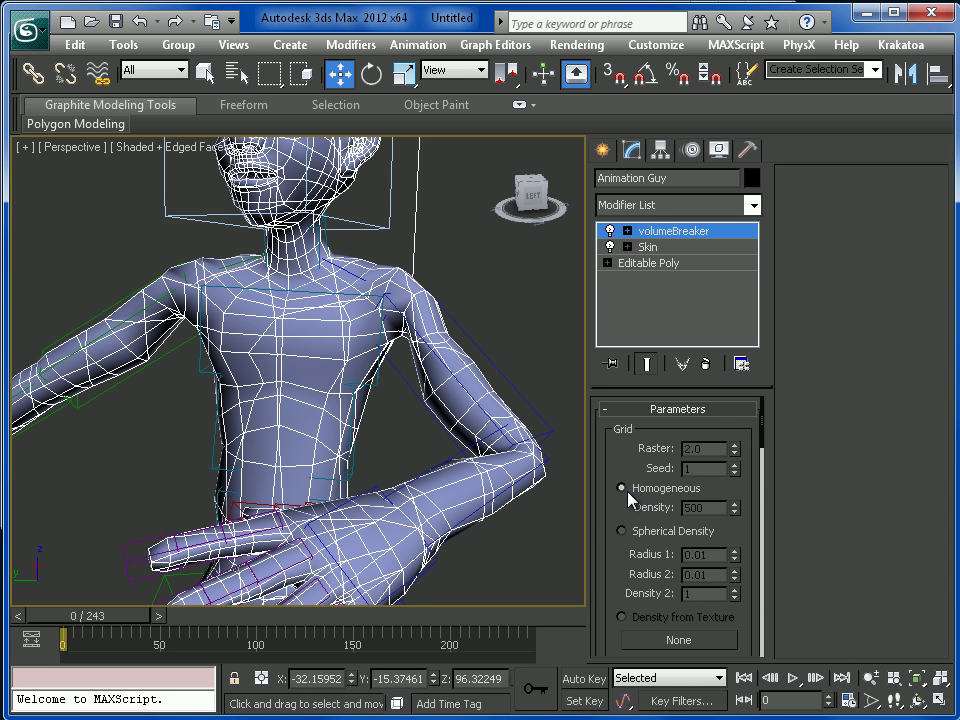
pyautogui.scroll(-1, 628, 460)
pyautogui.scroll(1, 628, 497)
pyautogui.scroll(1, 427, 528)
pyautogui.scroll(-2, 427, 528)
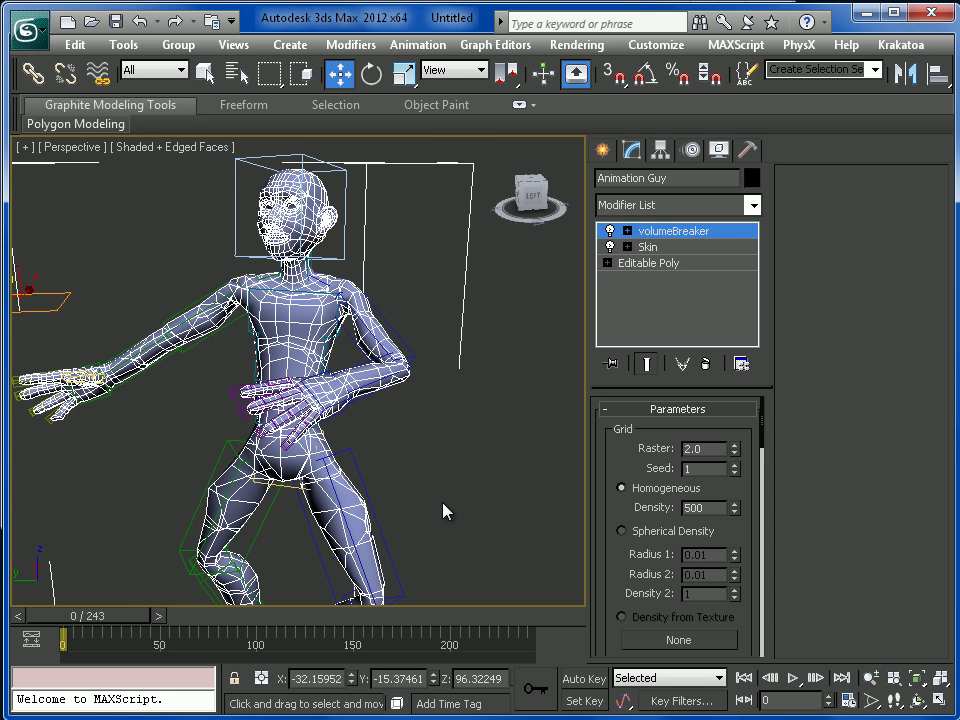
# Examine the fractured body up close and review the volumeBreaker settings from Grid down to VoroClump.
pyautogui.moveTo(636, 509); pyautogui.dragTo(649, 482)
pyautogui.moveTo(448, 529); pyautogui.dragTo(425, 535, button='middle')
pyautogui.scroll(2, 418, 544)
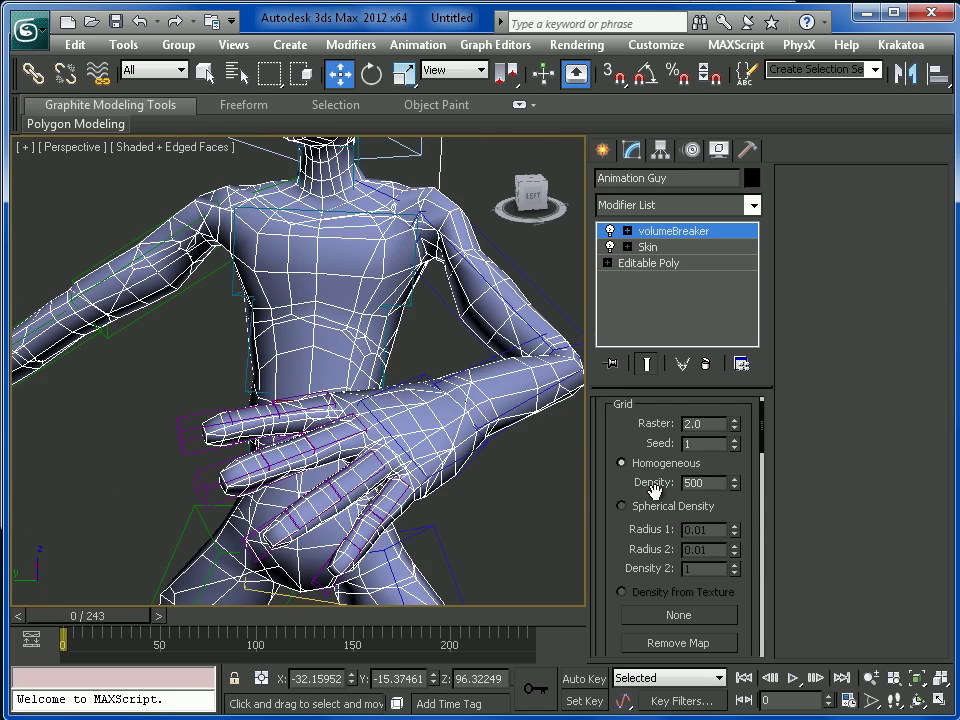
pyautogui.moveTo(620, 549); pyautogui.dragTo(606, 575)
pyautogui.scroll(1, 508, 530)
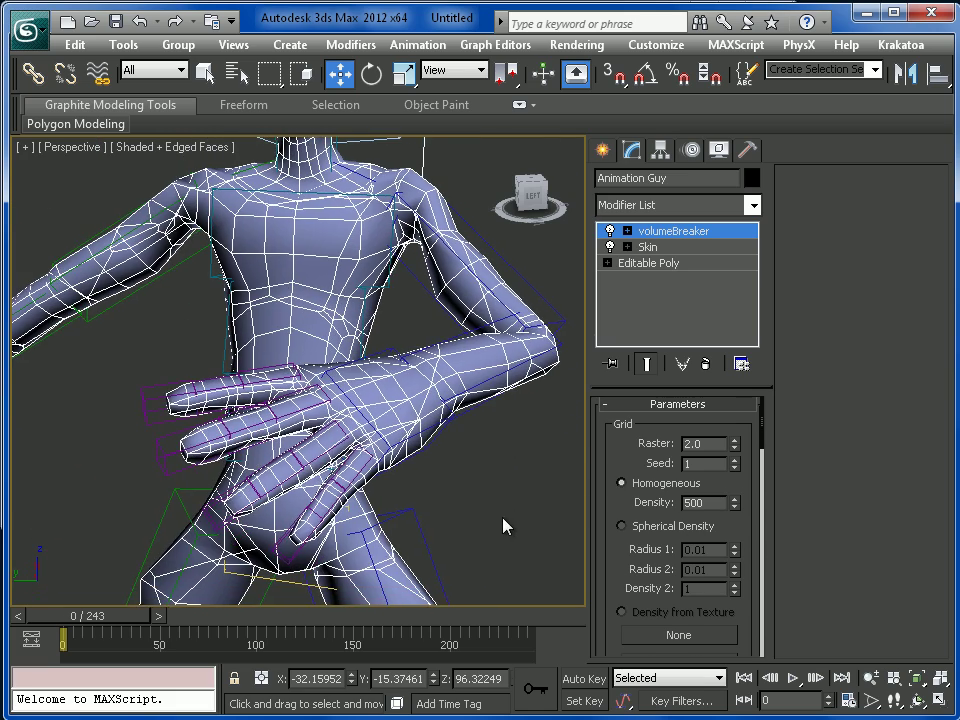
pyautogui.scroll(-4, 490, 525)
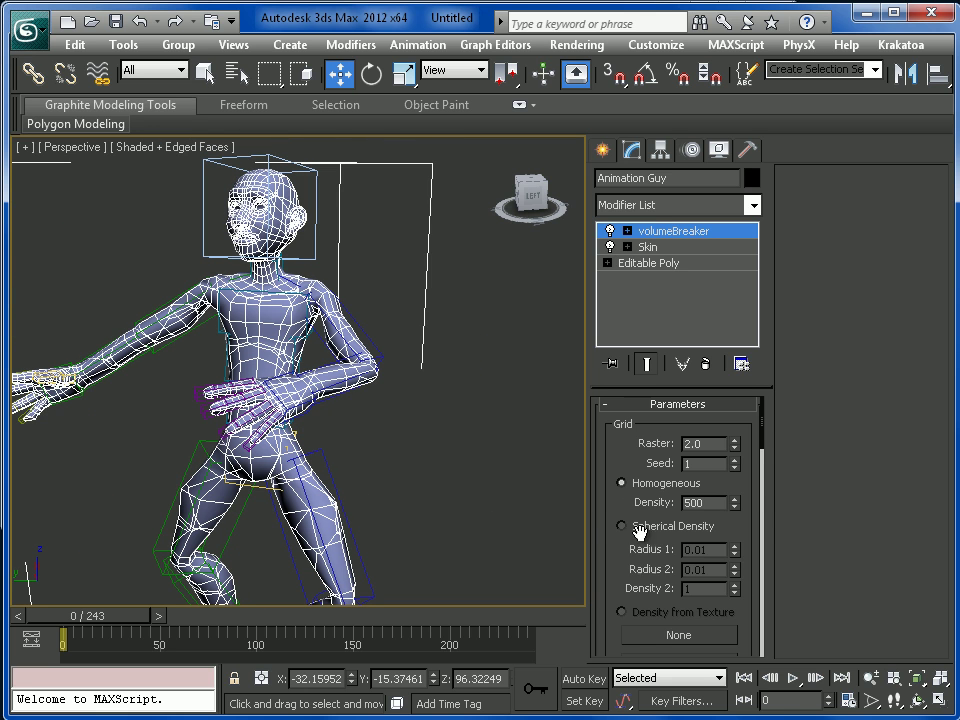
pyautogui.moveTo(638, 529); pyautogui.dragTo(602, 420)
pyautogui.moveTo(669, 621); pyautogui.dragTo(703, 538)
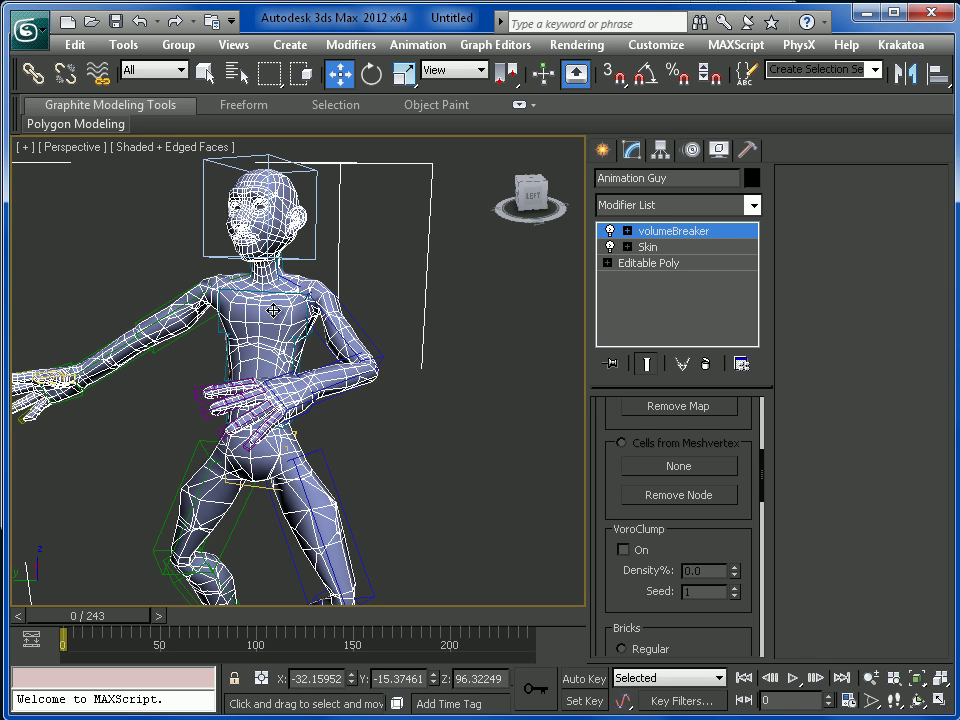
# Examine the character's head and torso mesh, and go back through the volumeBreaker settings from VoroClump up to Grid.
pyautogui.scroll(5, 348, 406)
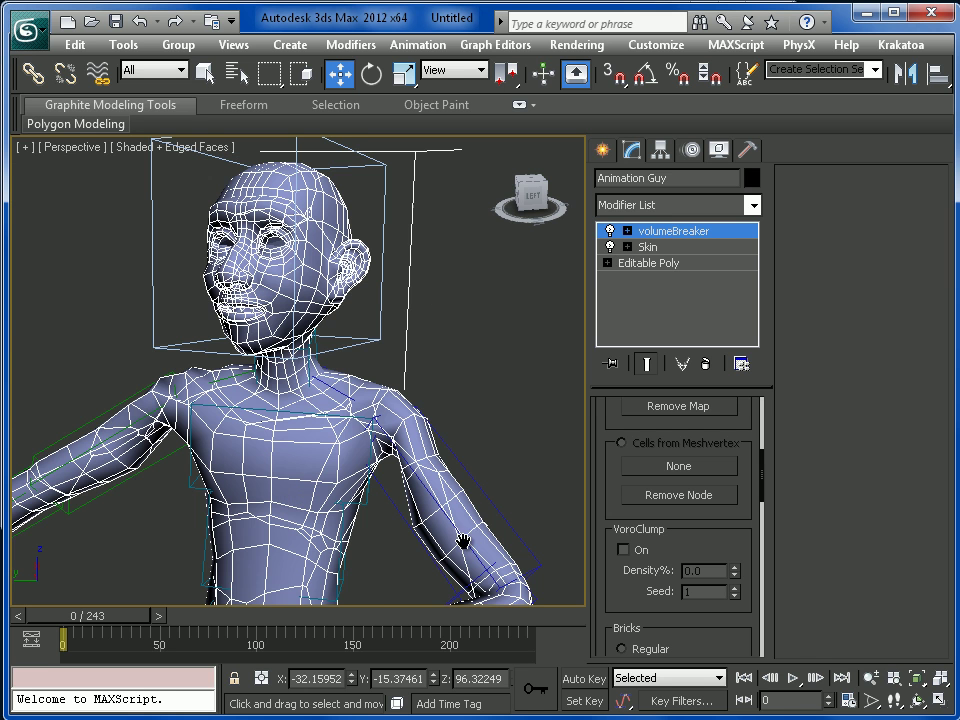
pyautogui.scroll(-5, 431, 533)
pyautogui.keyDown('alt'); pyautogui.moveTo(428, 512); pyautogui.dragTo(398, 540, button='middle'); pyautogui.keyUp('alt')
pyautogui.keyDown('alt'); pyautogui.moveTo(250, 365); pyautogui.dragTo(497, 488, button='middle'); pyautogui.keyUp('alt')
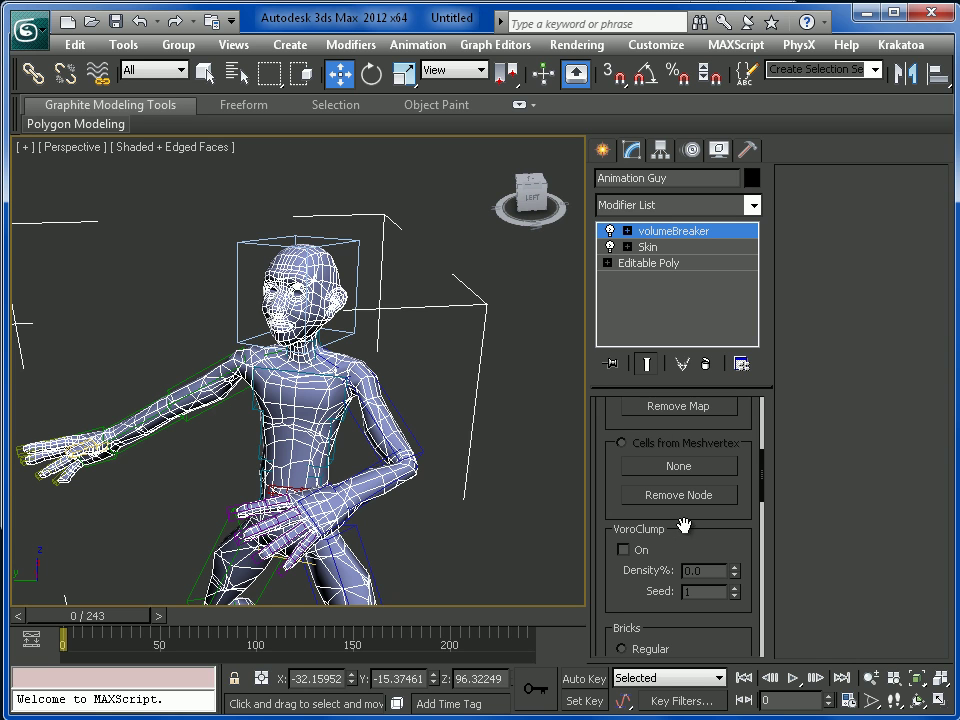
pyautogui.moveTo(609, 439); pyautogui.dragTo(578, 572)
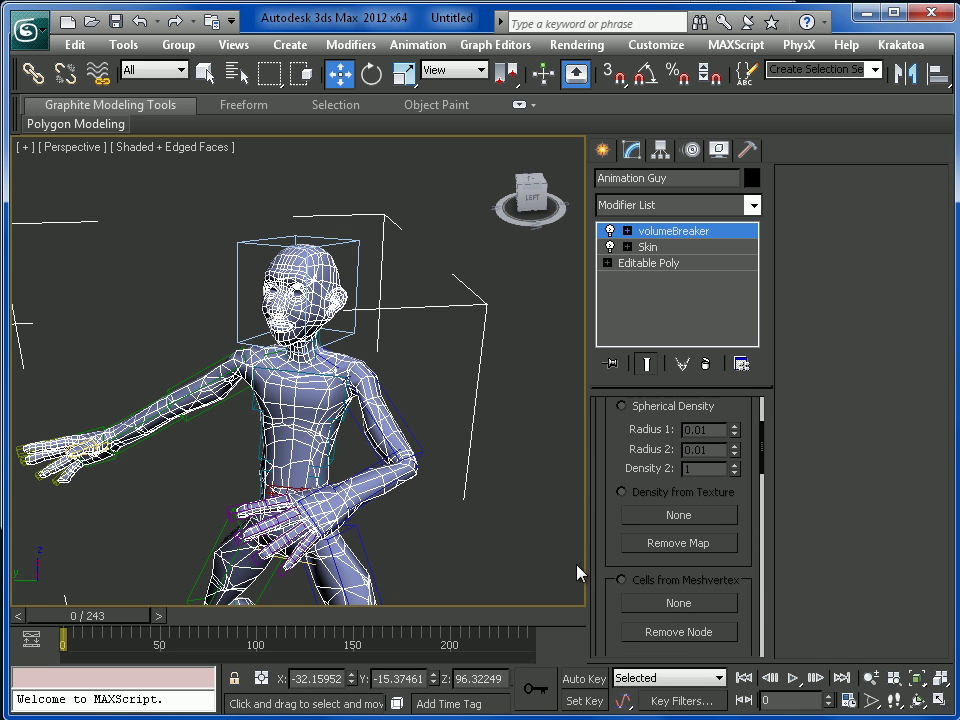
pyautogui.moveTo(611, 491); pyautogui.dragTo(596, 609)
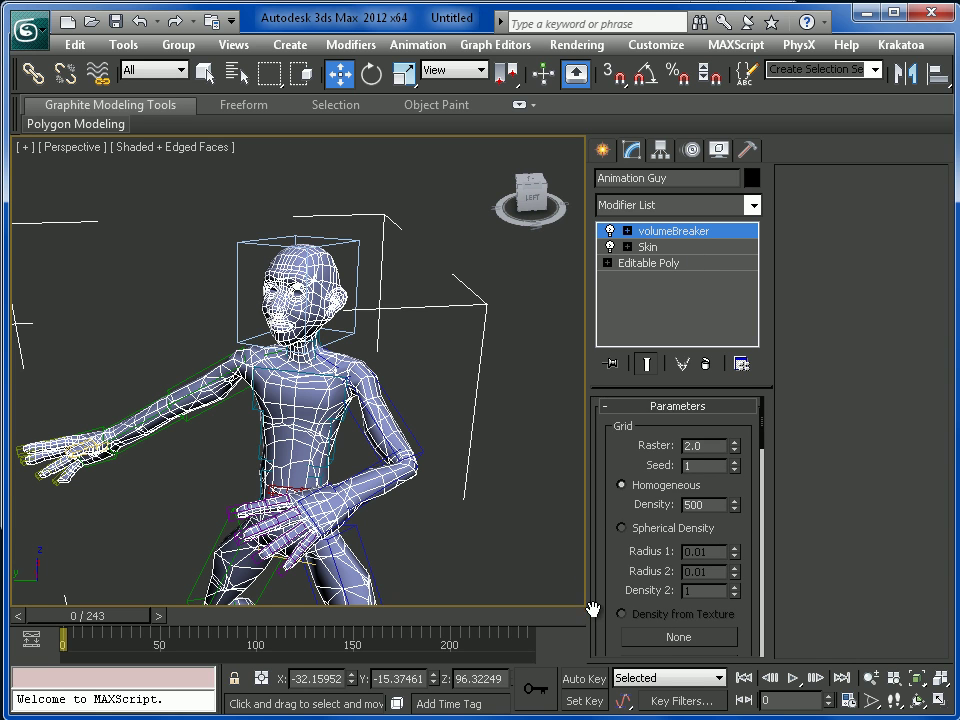
pyautogui.moveTo(677, 231); pyautogui.dragTo(692, 251)
pyautogui.moveTo(691, 251); pyautogui.dragTo(694, 241)
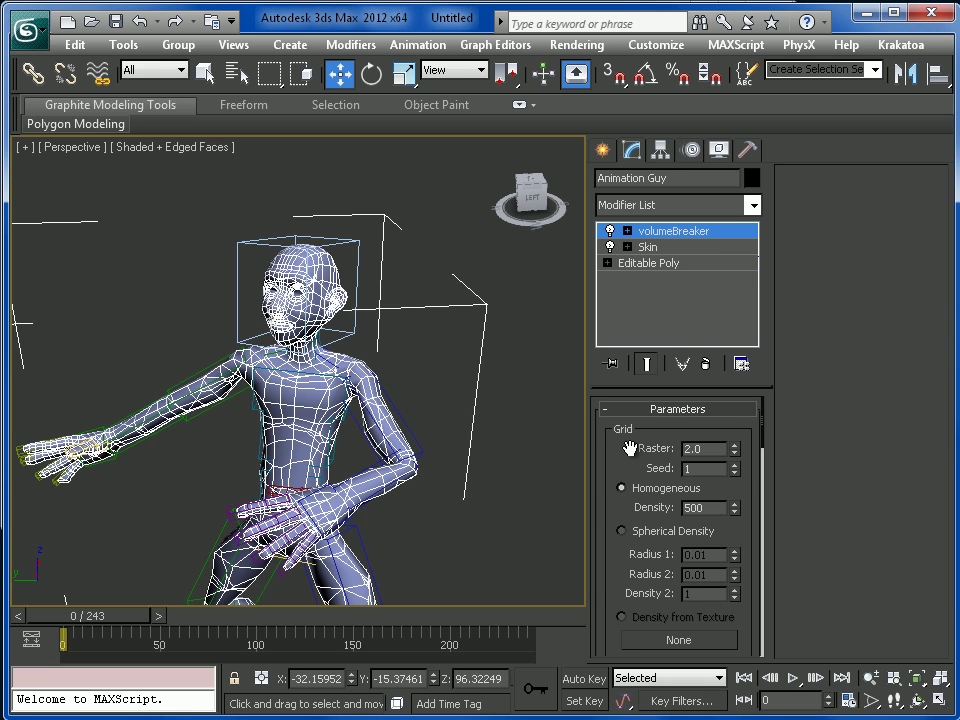
pyautogui.scroll(-2, 613, 491)
pyautogui.moveTo(621, 459); pyautogui.dragTo(620, 497)
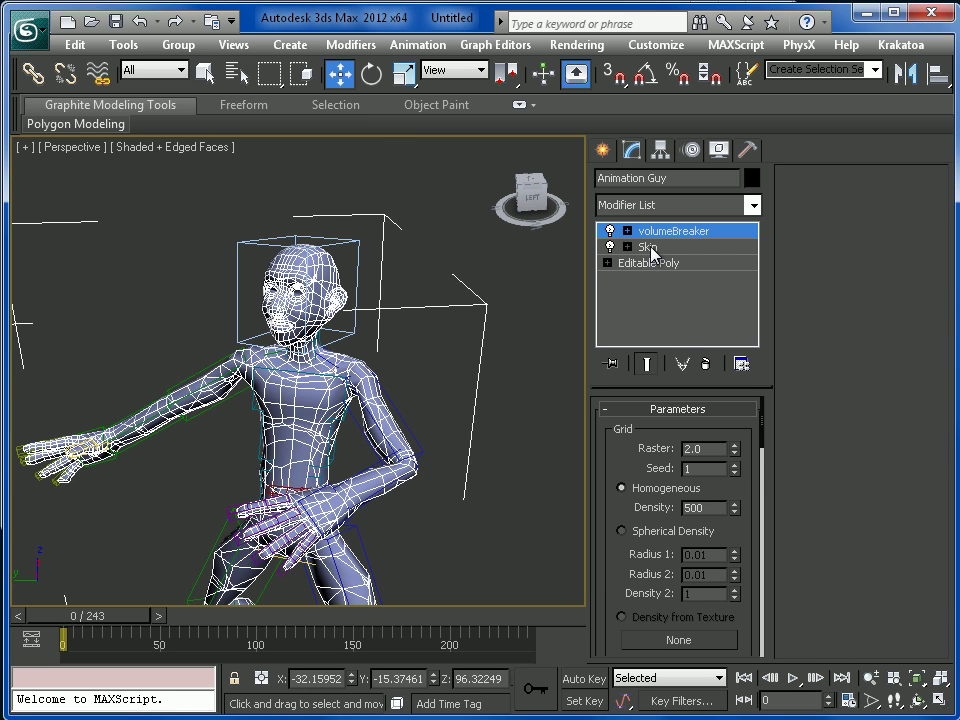
pyautogui.moveTo(624, 480)
pyautogui.mouseDown()
pyautogui.moveTo(619, 456)
pyautogui.moveTo(620, 488)
pyautogui.mouseUp()
pyautogui.moveTo(613, 446); pyautogui.dragTo(631, 428)
pyautogui.moveTo(626, 446); pyautogui.dragTo(643, 506)
pyautogui.moveTo(630, 454)
pyautogui.mouseDown()
pyautogui.moveTo(631, 440)
pyautogui.moveTo(632, 455)
pyautogui.mouseUp()
# Frame the whole character and move the volumeBreaker modifier below Skin in Animation Guy's modifier stack.
pyautogui.moveTo(461, 532); pyautogui.dragTo(497, 405, button='middle')
pyautogui.scroll(-3, 491, 465)
pyautogui.scroll(3, 497, 405)
pyautogui.moveTo(473, 452); pyautogui.dragTo(480, 416, button='middle')
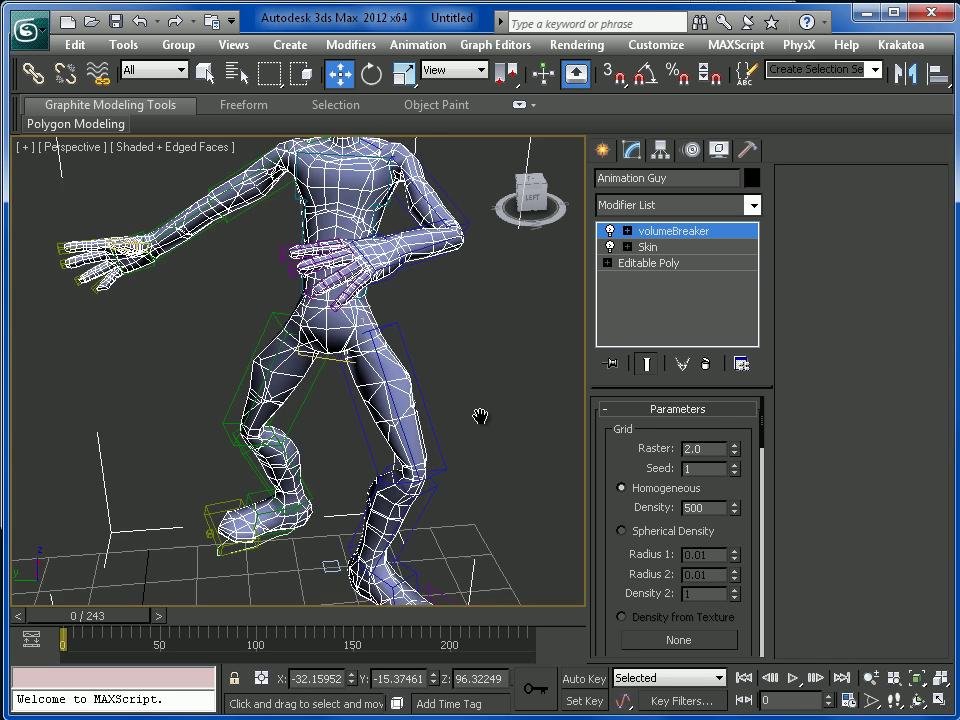
pyautogui.press('z')
pyautogui.moveTo(668, 236); pyautogui.dragTo(662, 267)
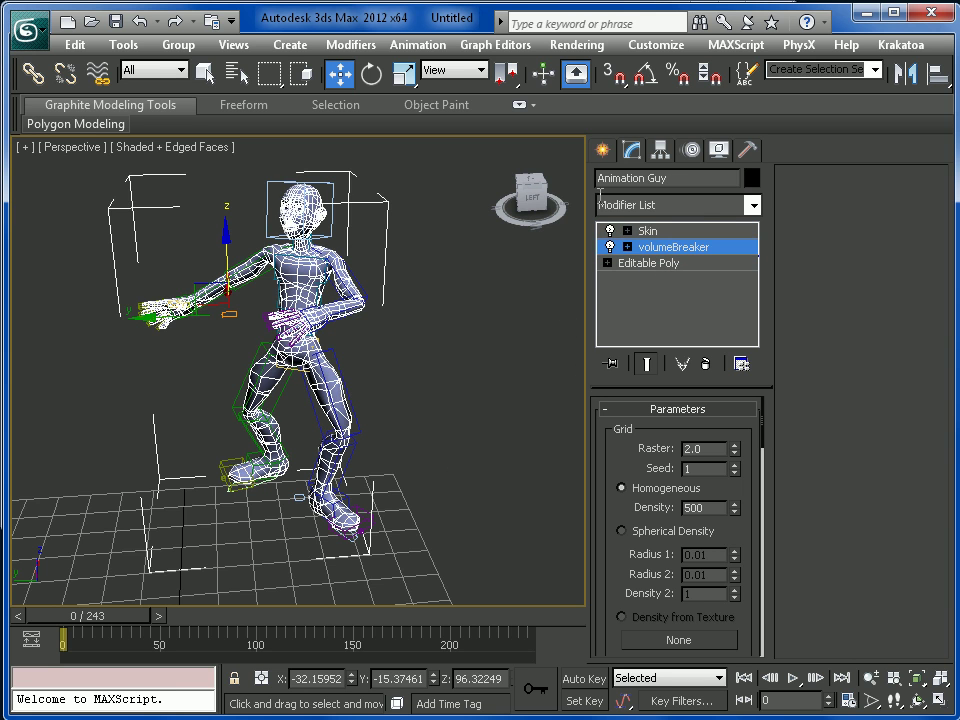
# Create a Thinking particle system and place it on the grid beside the character's feet.
pyautogui.click(604, 152)
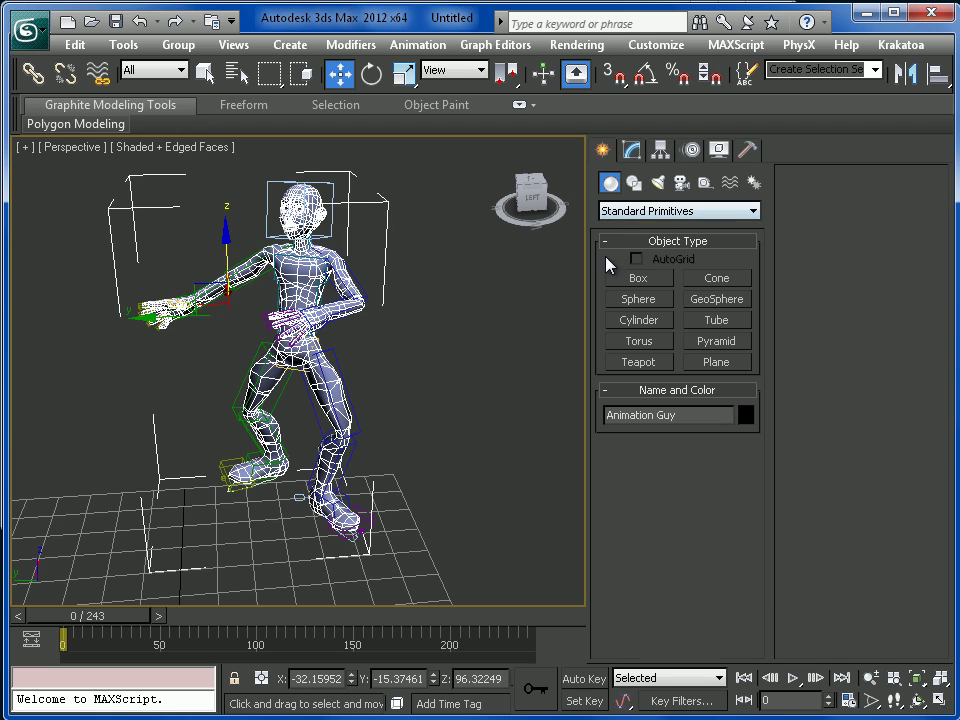
pyautogui.moveTo(92, 615)
pyautogui.mouseDown()
pyautogui.moveTo(204, 617)
pyautogui.moveTo(78, 616)
pyautogui.mouseUp()
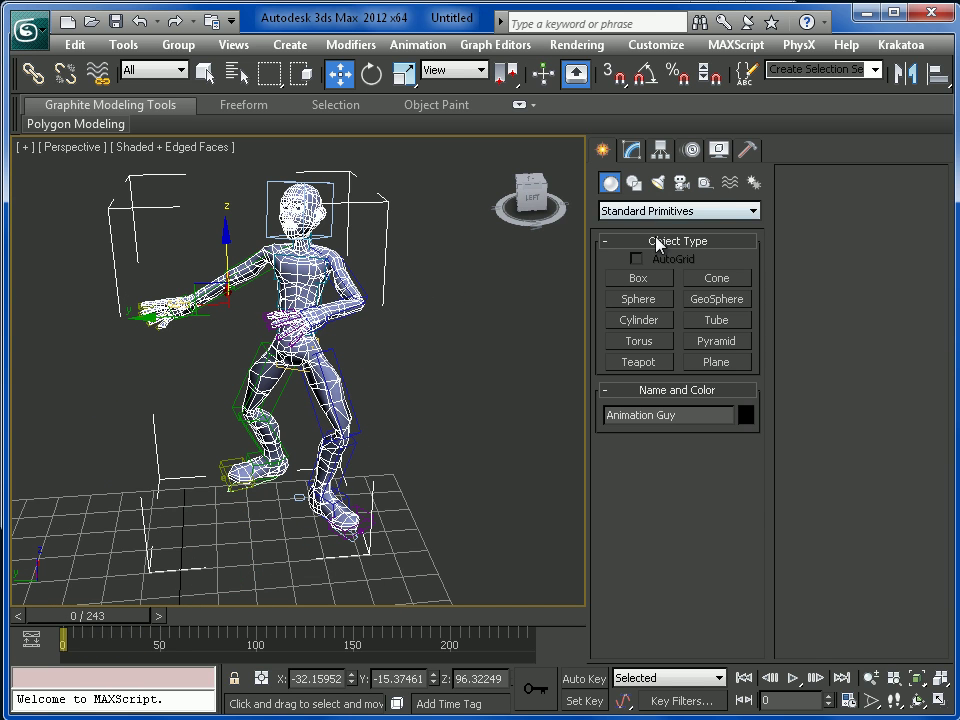
pyautogui.click(665, 211)
pyautogui.click(645, 268)
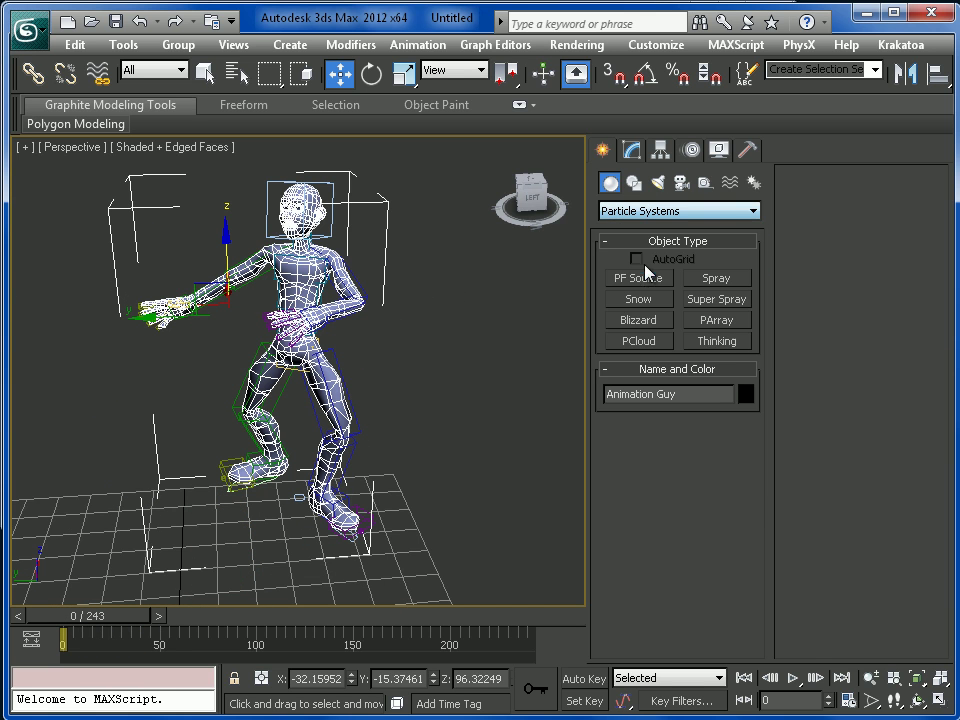
pyautogui.click(716, 342)
pyautogui.click(456, 508)
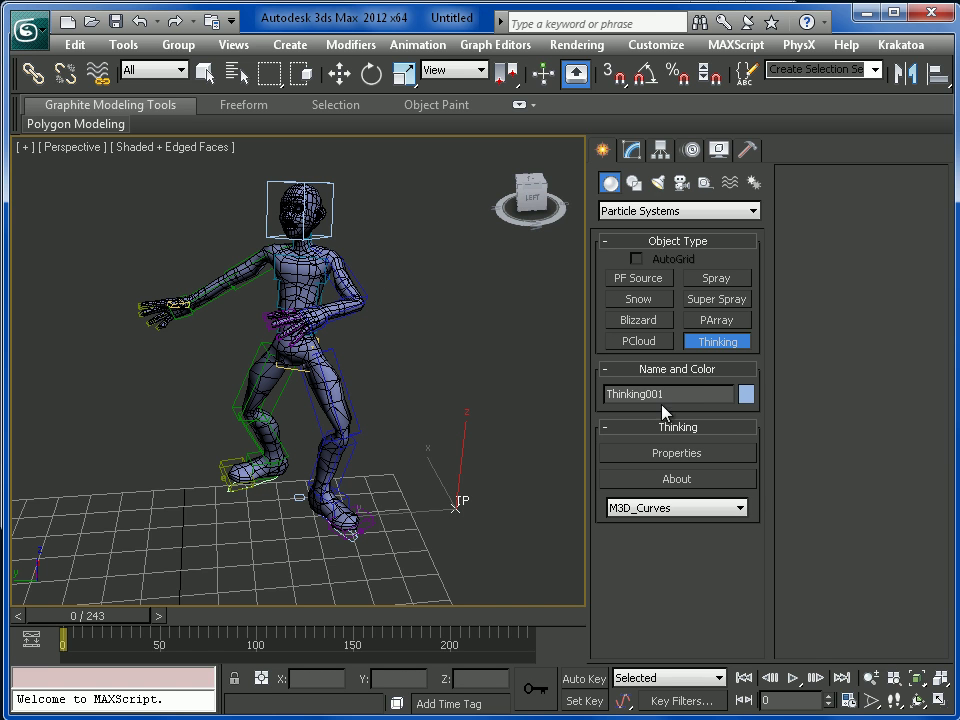
pyautogui.rightClick(516, 467)
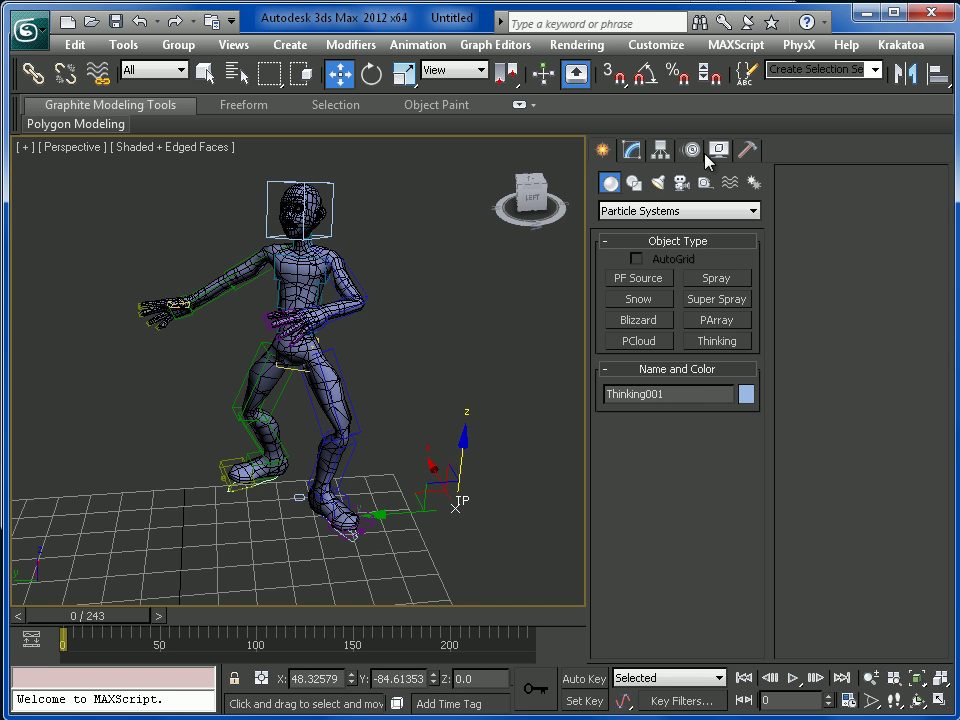
# Open the Thinking system's properties and enlarge their window so that all its sections fit.
pyautogui.click(632, 150)
pyautogui.click(673, 438)
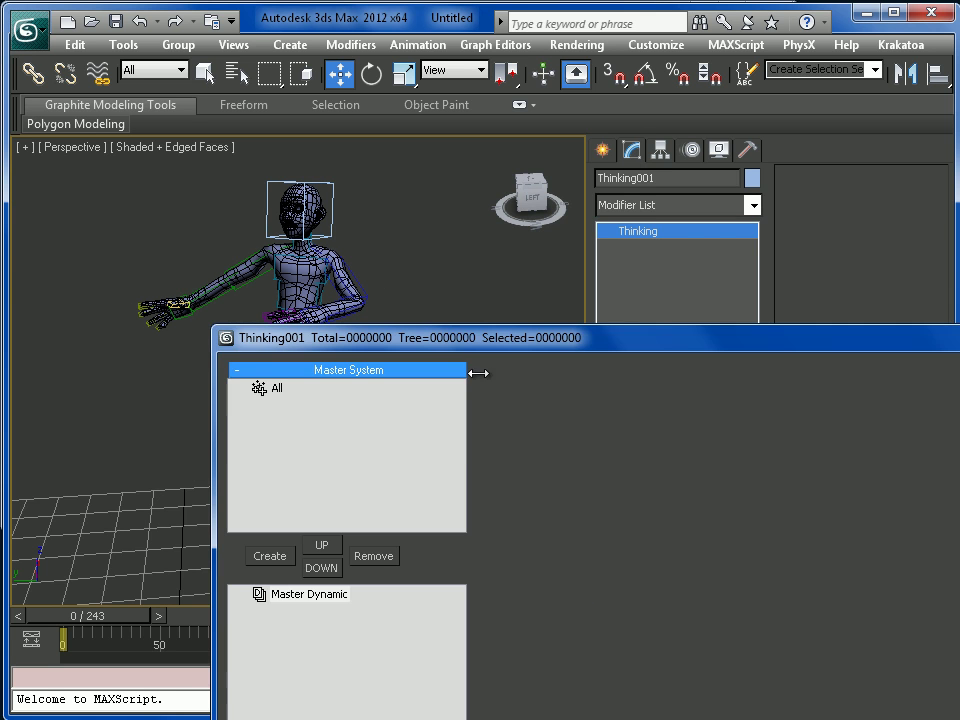
pyautogui.moveTo(668, 350); pyautogui.dragTo(475, 40)
pyautogui.moveTo(959, 719); pyautogui.dragTo(955, 715)
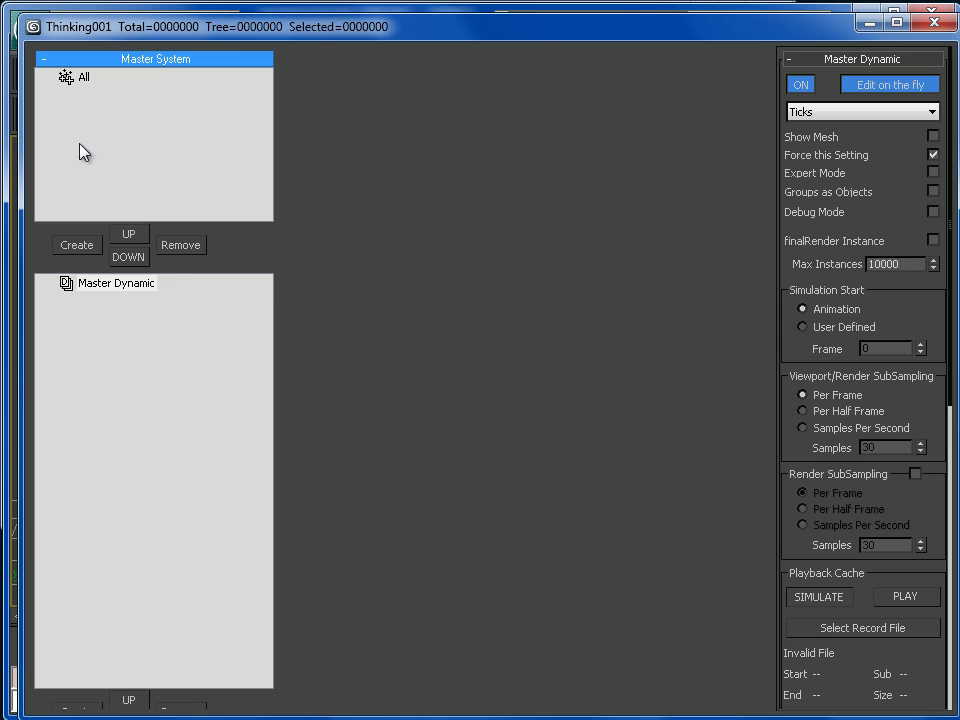
# Create a particle group under All in the Master System and name it BaseMesh.
pyautogui.click(84, 80)
pyautogui.click(80, 245)
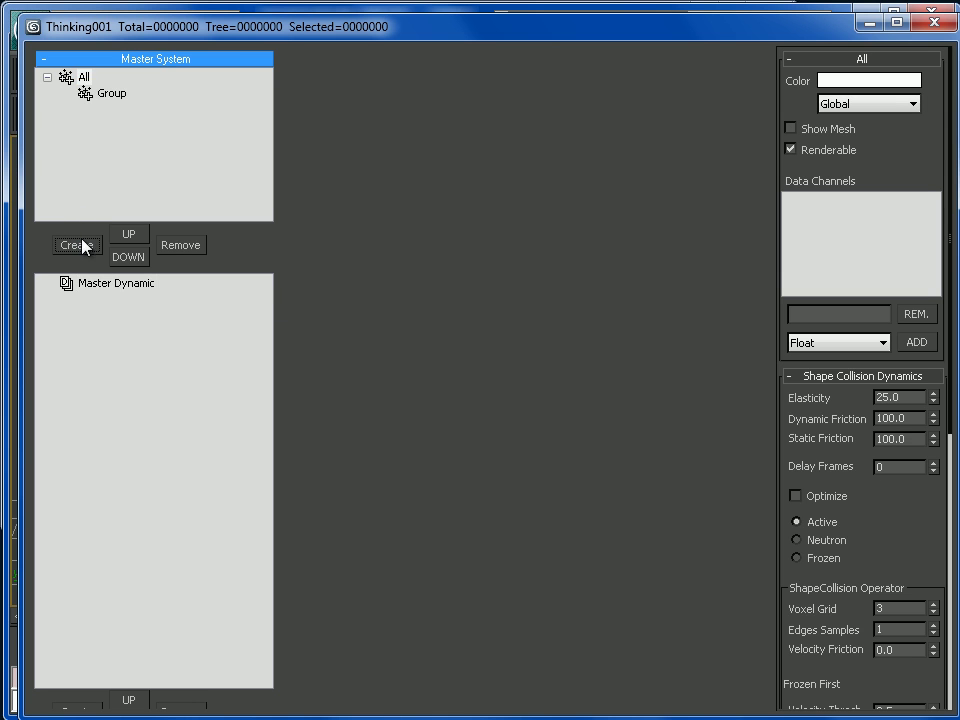
pyautogui.click(112, 93)
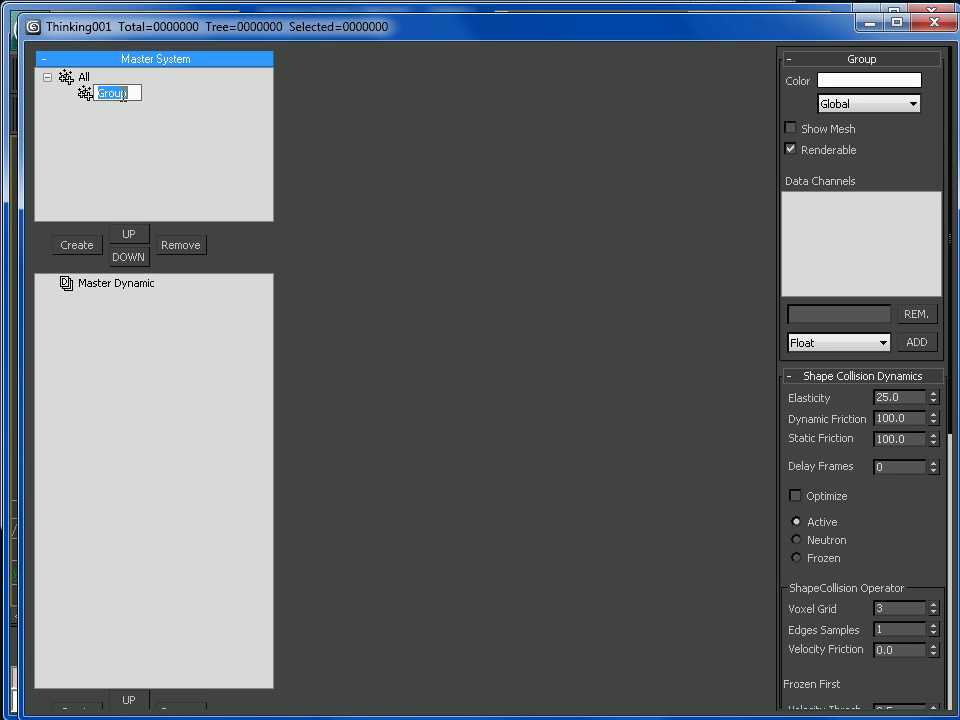
pyautogui.write('BaseMesh')
pyautogui.press('Return')
# Create a second particle group under All and name it Fragments.
pyautogui.click(83, 78)
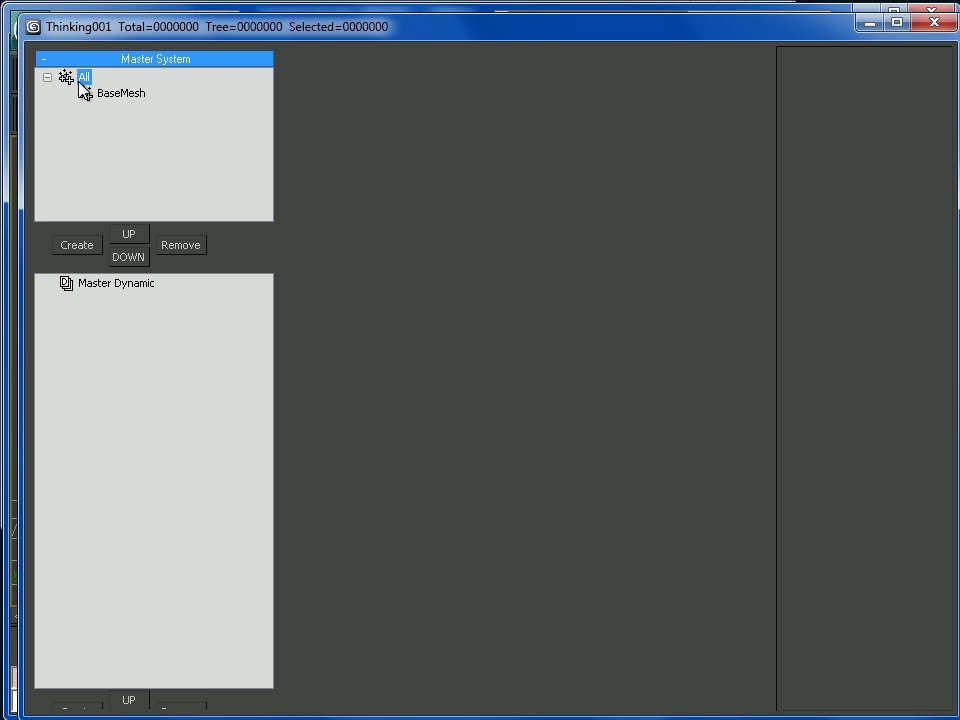
pyautogui.click(76, 248)
pyautogui.click(122, 112)
pyautogui.write('Fragments')
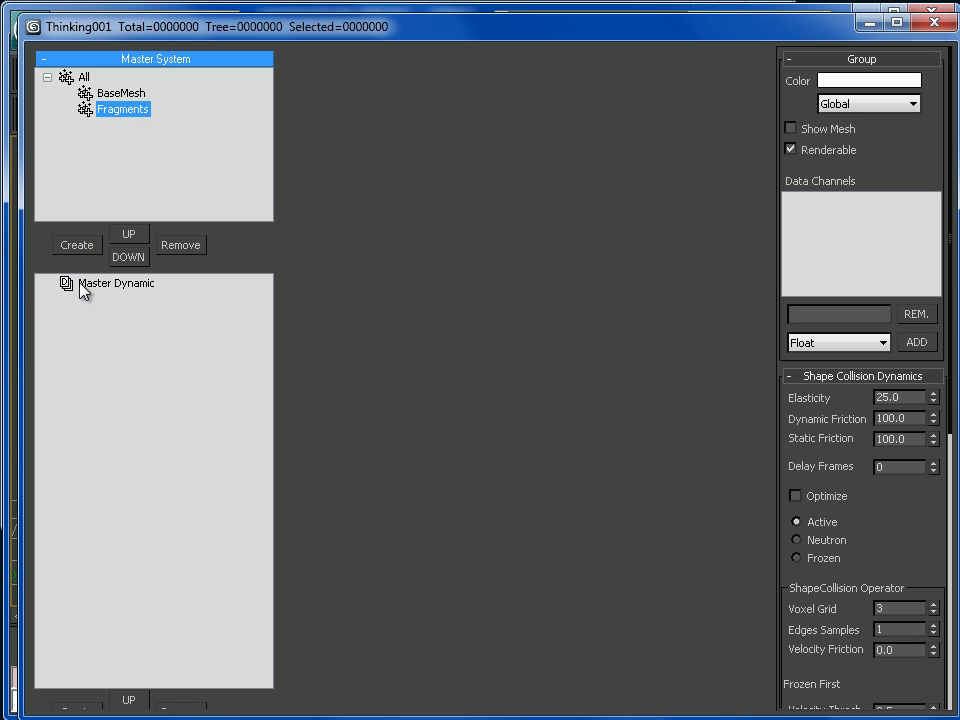
# Add a dynamic set under Master Dynamic and enlarge its node canvas.
pyautogui.click(88, 285)
pyautogui.click(116, 286)
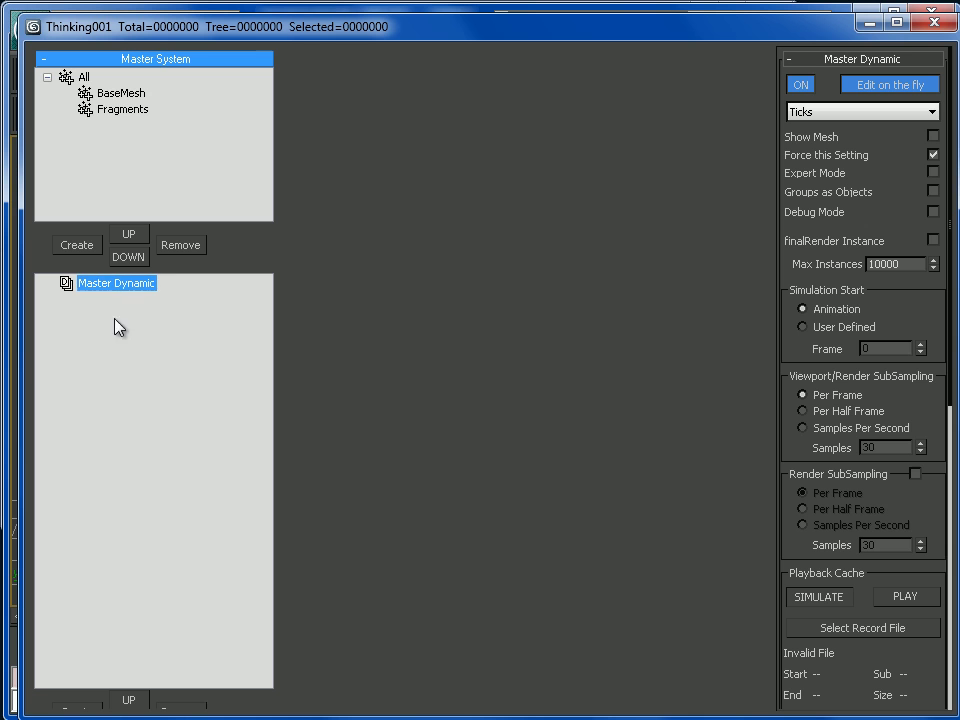
pyautogui.moveTo(93, 694); pyautogui.dragTo(85, 627)
pyautogui.click(79, 643)
pyautogui.click(128, 300)
pyautogui.moveTo(396, 262); pyautogui.dragTo(396, 552)
# Add an Obj.To Particle operator to the dynamic set.
pyautogui.rightClick(289, 286)
pyautogui.moveTo(365, 326)
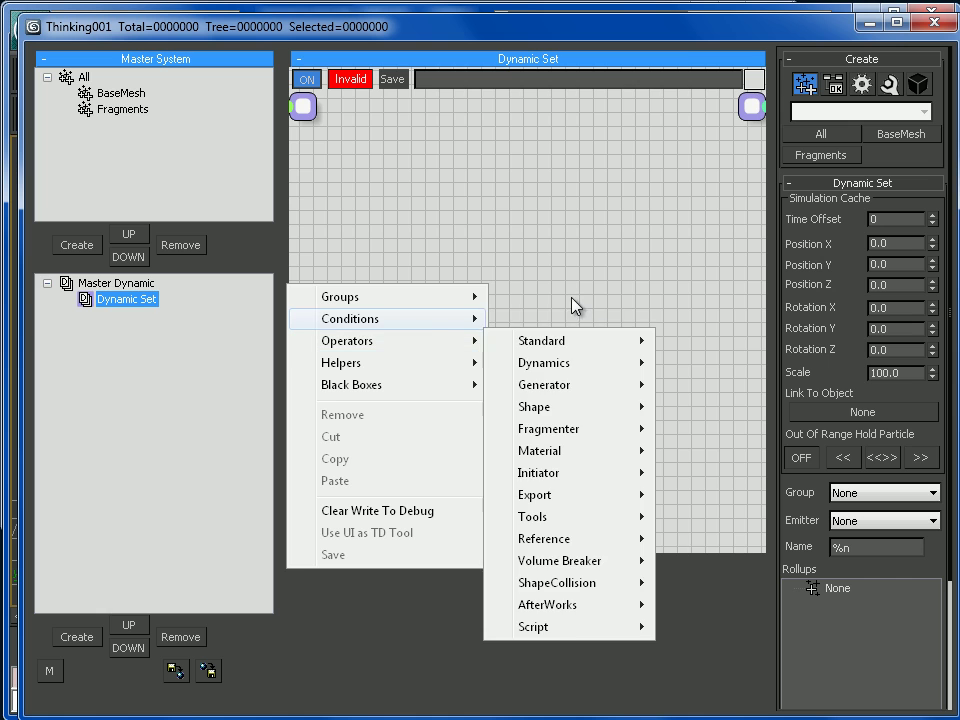
pyautogui.moveTo(421, 332)
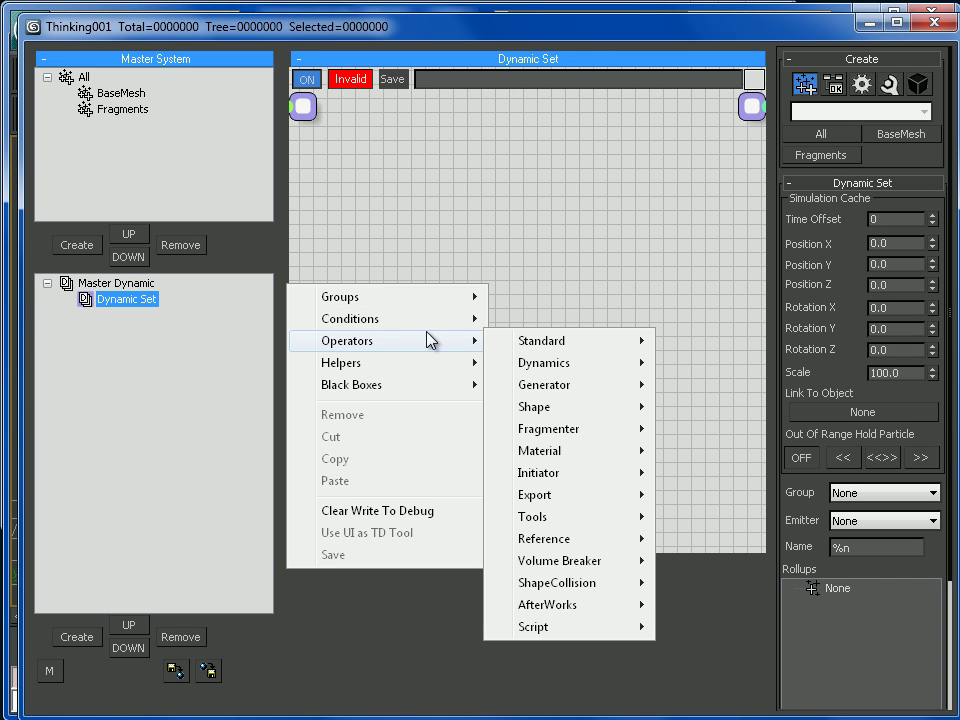
pyautogui.moveTo(536, 346)
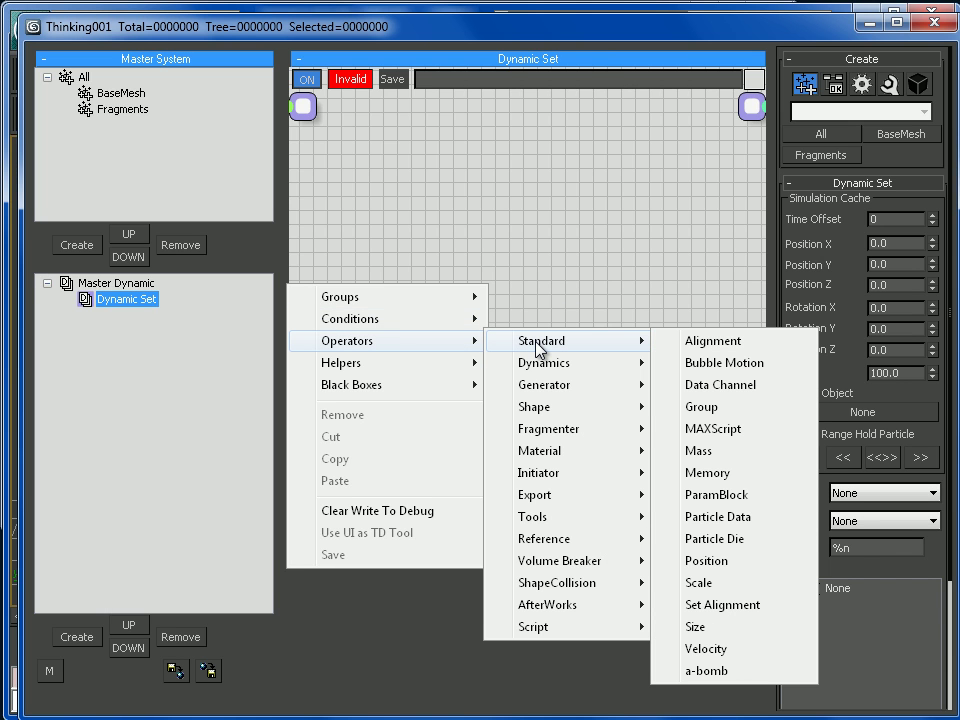
pyautogui.moveTo(579, 392)
pyautogui.click(662, 430)
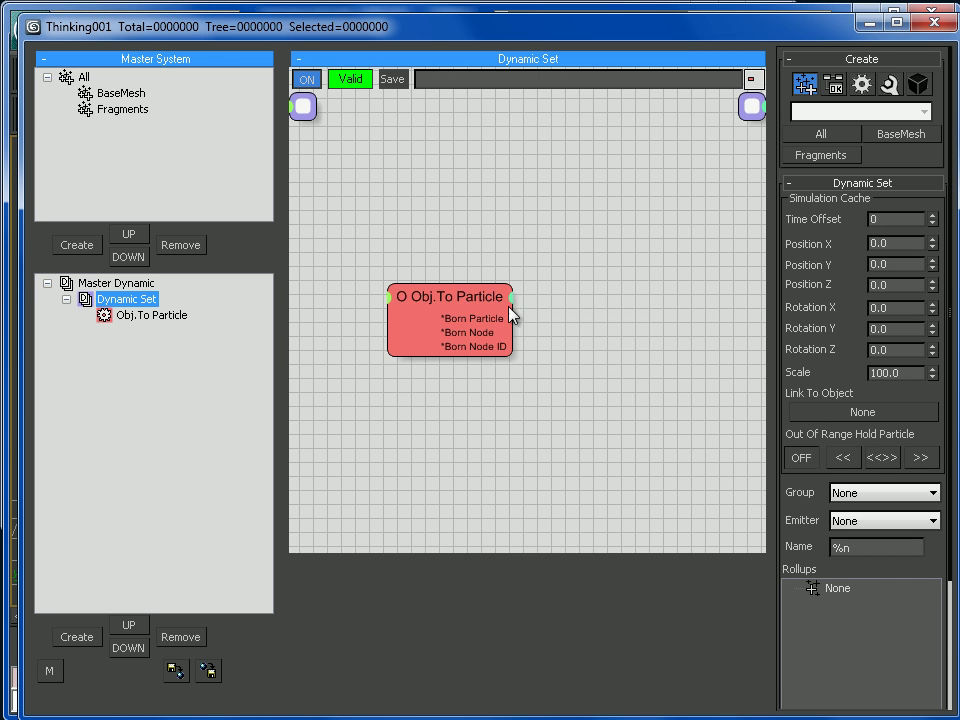
# Pick Animation Guy as the Obj.To Particle operator's object and assign it to the BaseMesh group.
pyautogui.click(812, 321)
pyautogui.moveTo(776, 32); pyautogui.dragTo(681, 464)
pyautogui.click(302, 275)
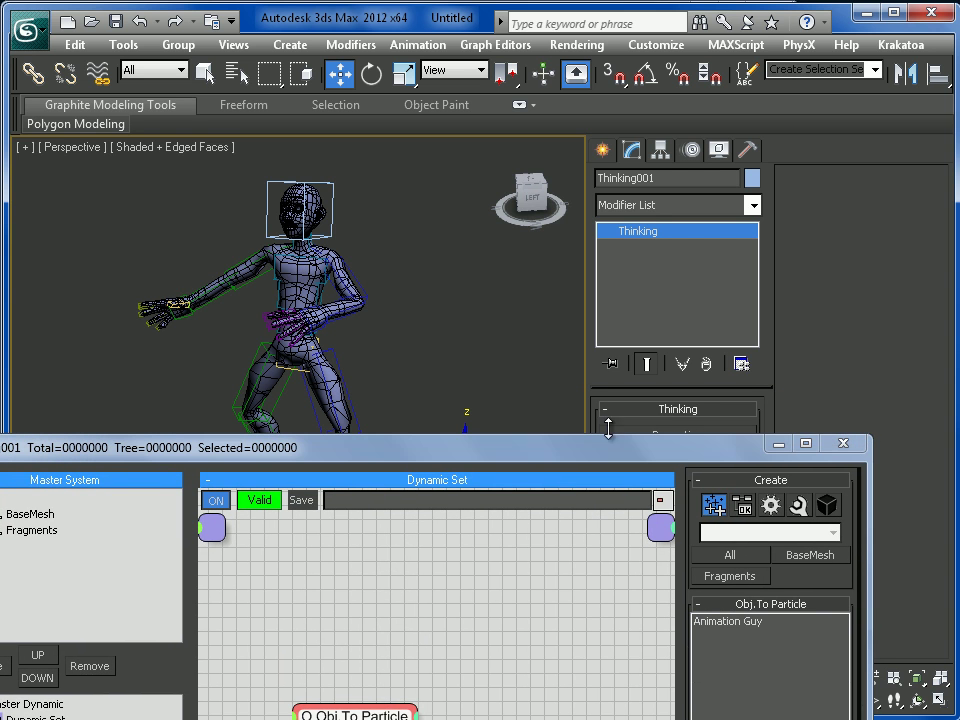
pyautogui.moveTo(602, 452); pyautogui.dragTo(709, 87)
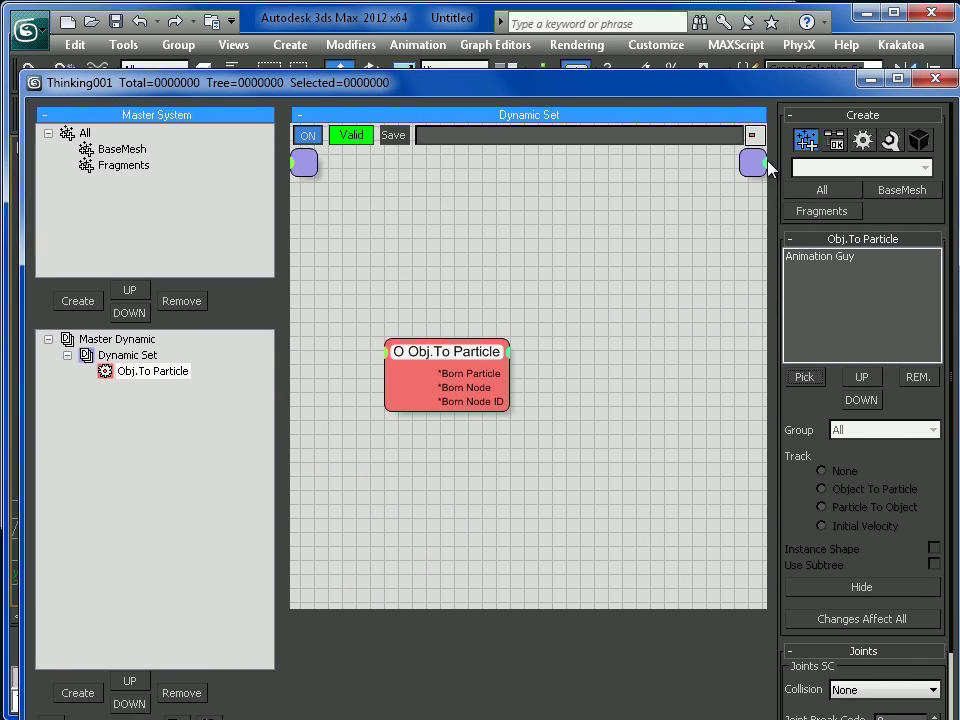
pyautogui.click(830, 258)
pyautogui.click(874, 430)
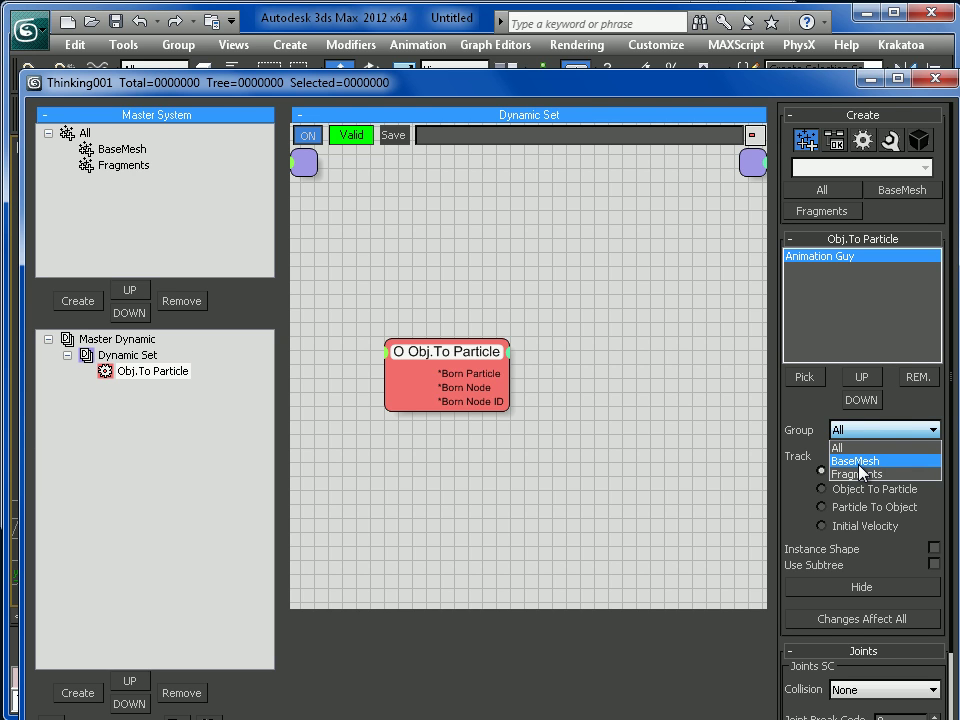
pyautogui.click(859, 463)
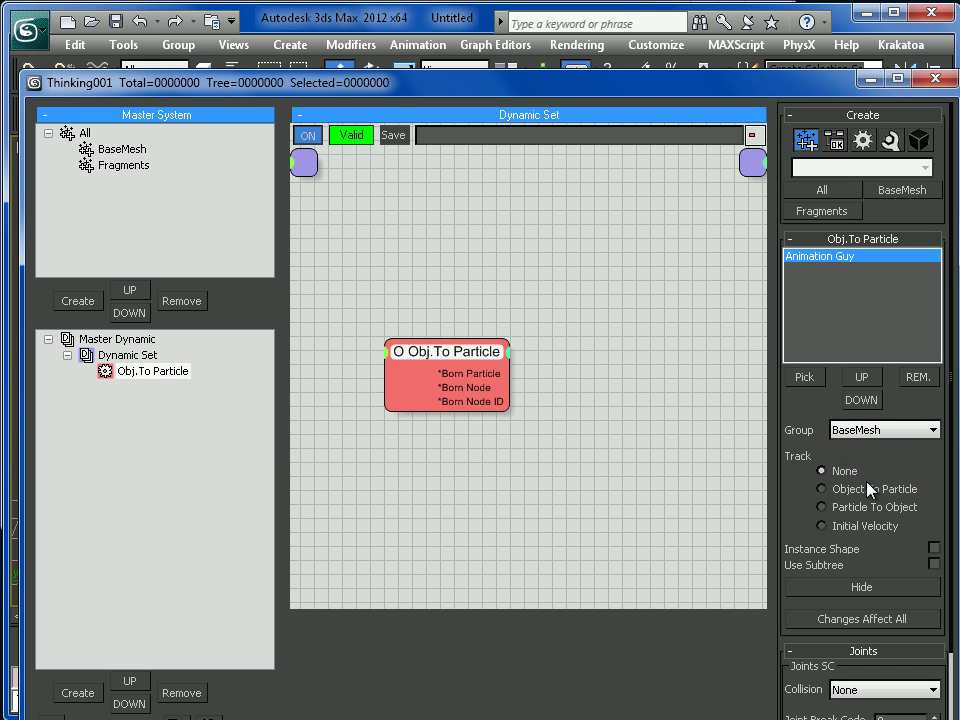
# Enable Instance Shape for Animation Guy, set Track to Object To Particle and hide the original object.
pyautogui.click(934, 548)
pyautogui.click(870, 598)
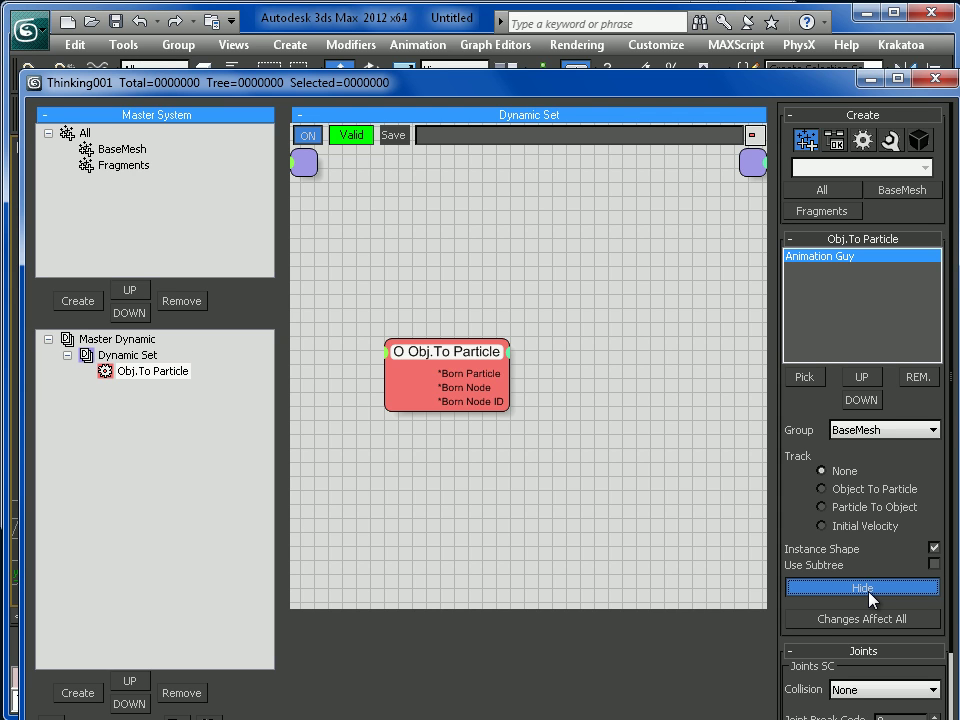
pyautogui.click(870, 588)
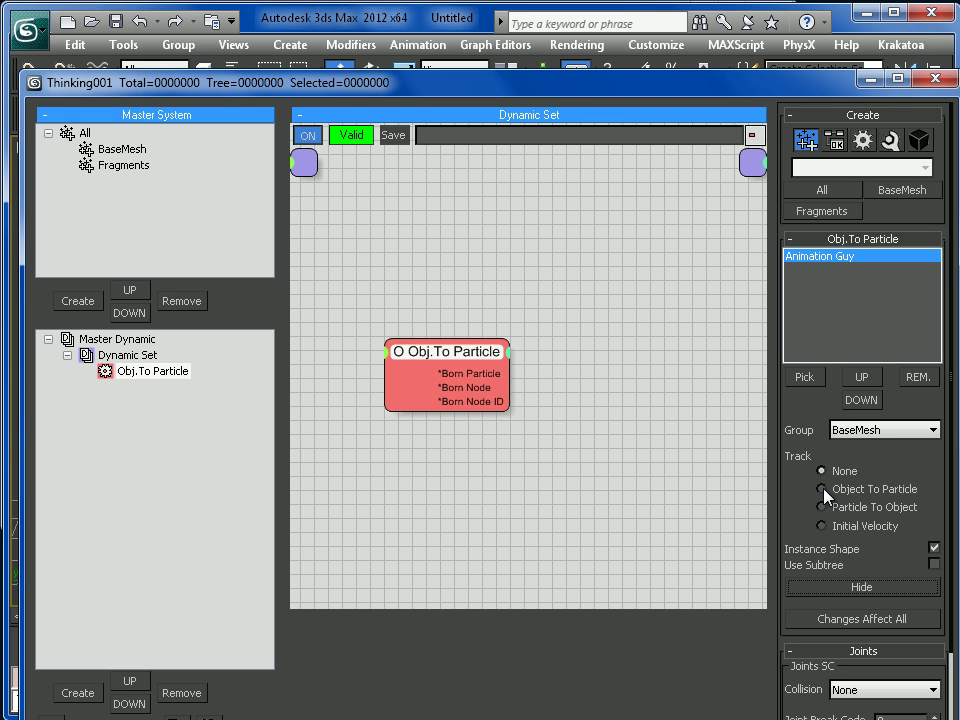
pyautogui.click(822, 489)
pyautogui.click(826, 590)
# Turn on Show Mesh for Master Dynamic and scrub the animation to check the character's particle mesh.
pyautogui.click(118, 339)
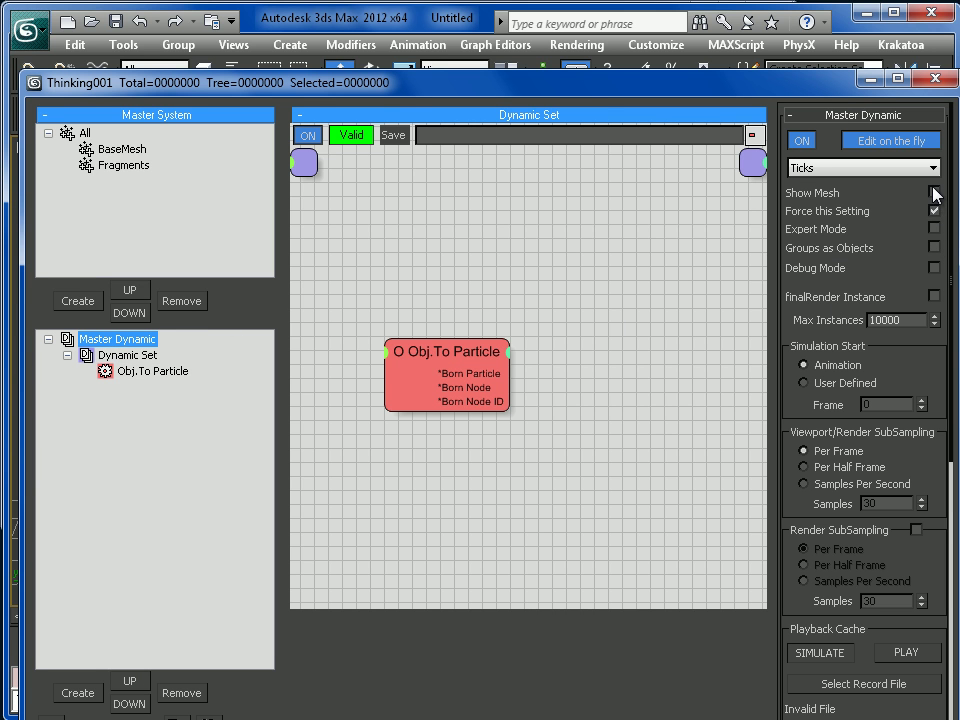
pyautogui.click(935, 194)
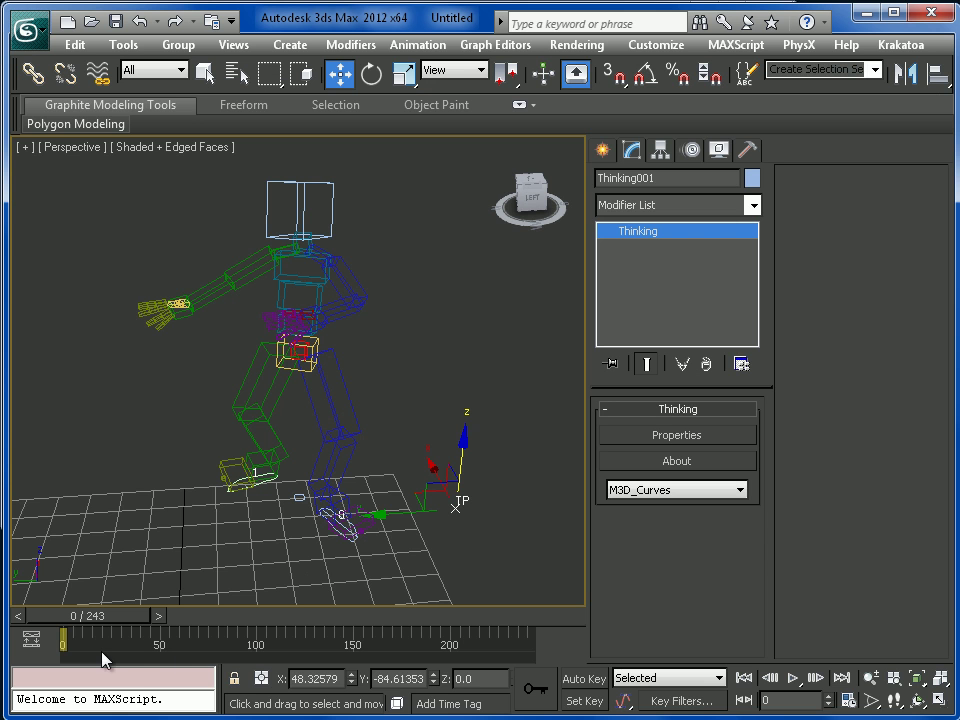
pyautogui.moveTo(118, 621); pyautogui.dragTo(33, 624)
pyautogui.press('w')
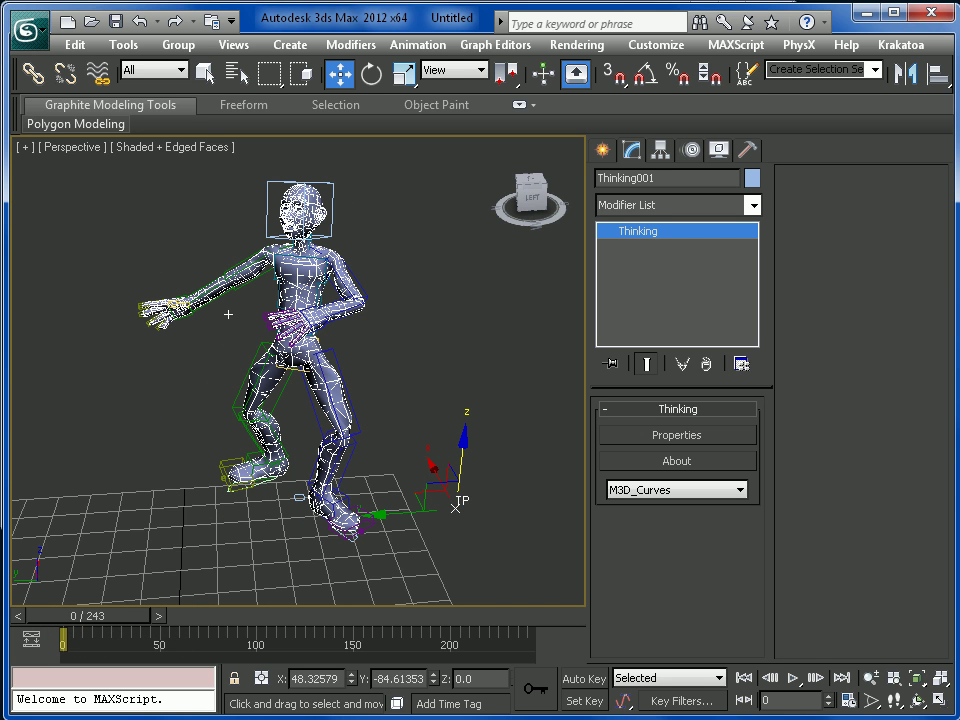
# Unhide the original Animation Guy and disable Instance Shape in the Obj.To Particle operator.
pyautogui.click(677, 435)
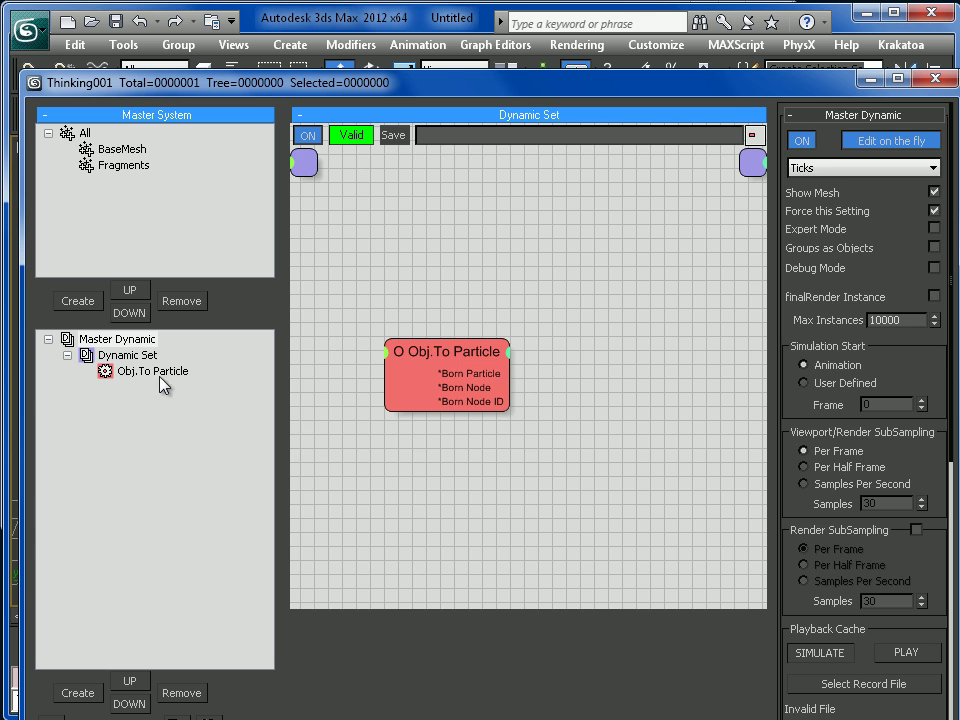
pyautogui.click(160, 376)
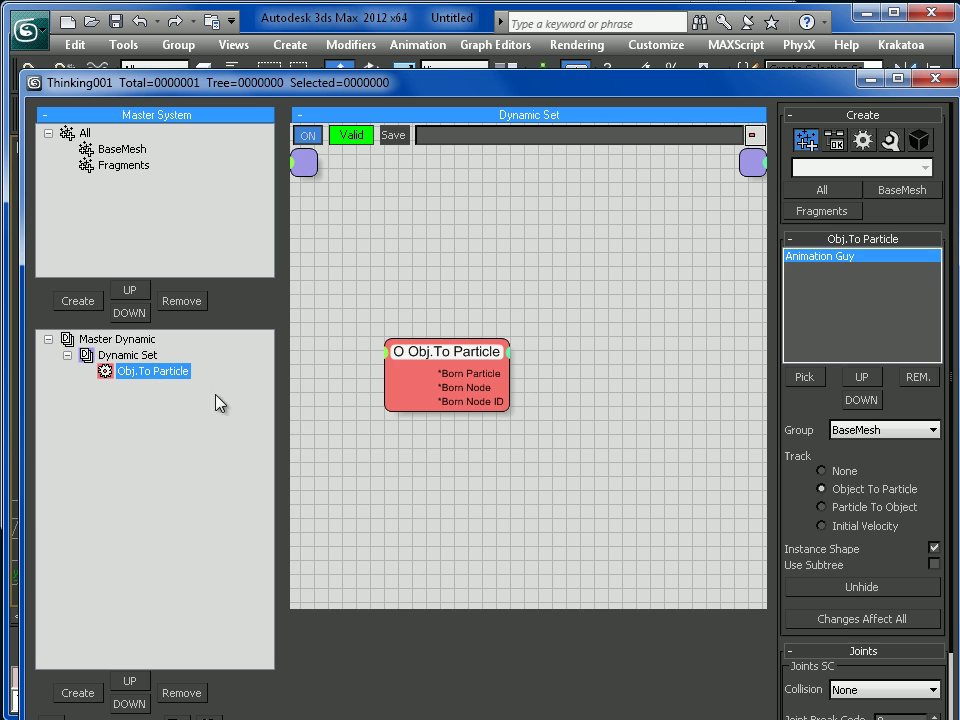
pyautogui.click(864, 590)
pyautogui.moveTo(613, 88); pyautogui.dragTo(603, 64)
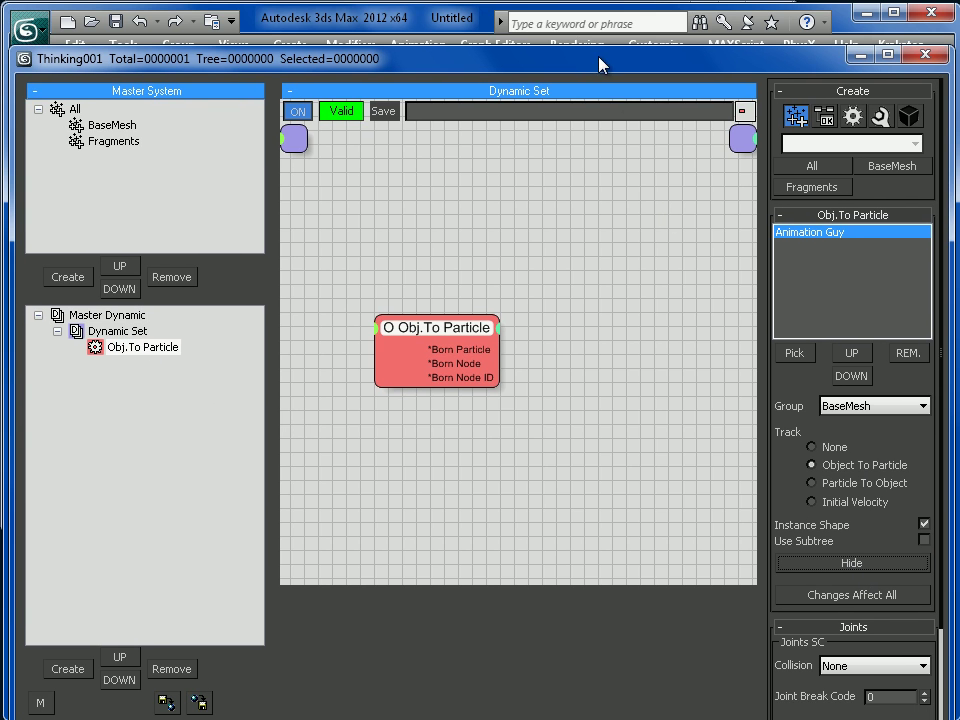
pyautogui.click(923, 522)
pyautogui.moveTo(440, 67); pyautogui.dragTo(470, 40)
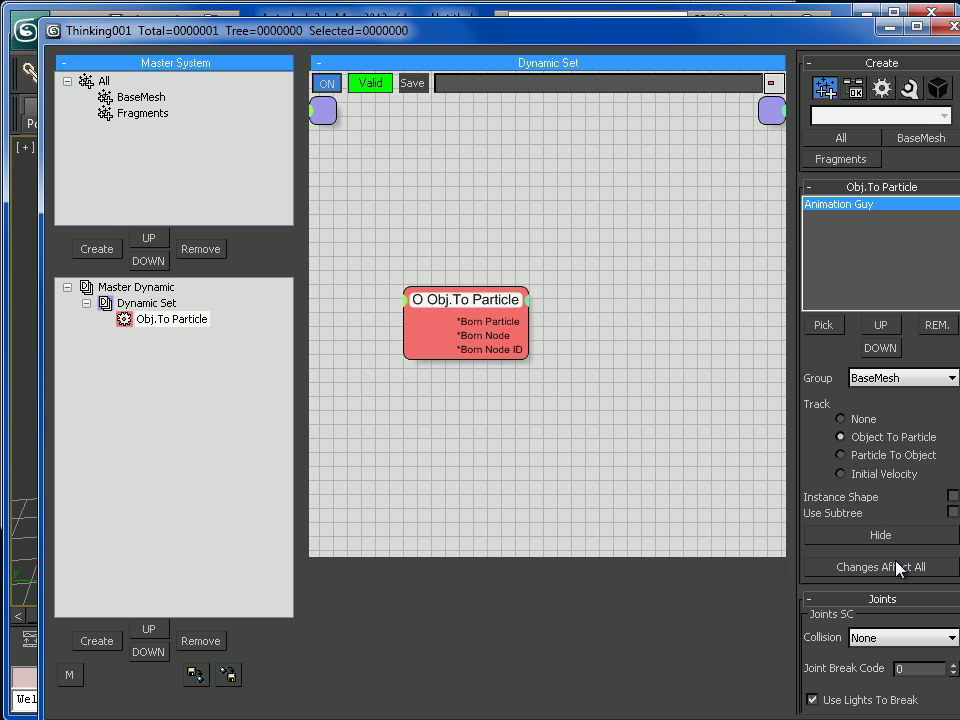
# Add a second dynamic set under Master Dynamic and rename the first one, holding Obj.To Particle, as Create.
pyautogui.click(135, 287)
pyautogui.click(93, 641)
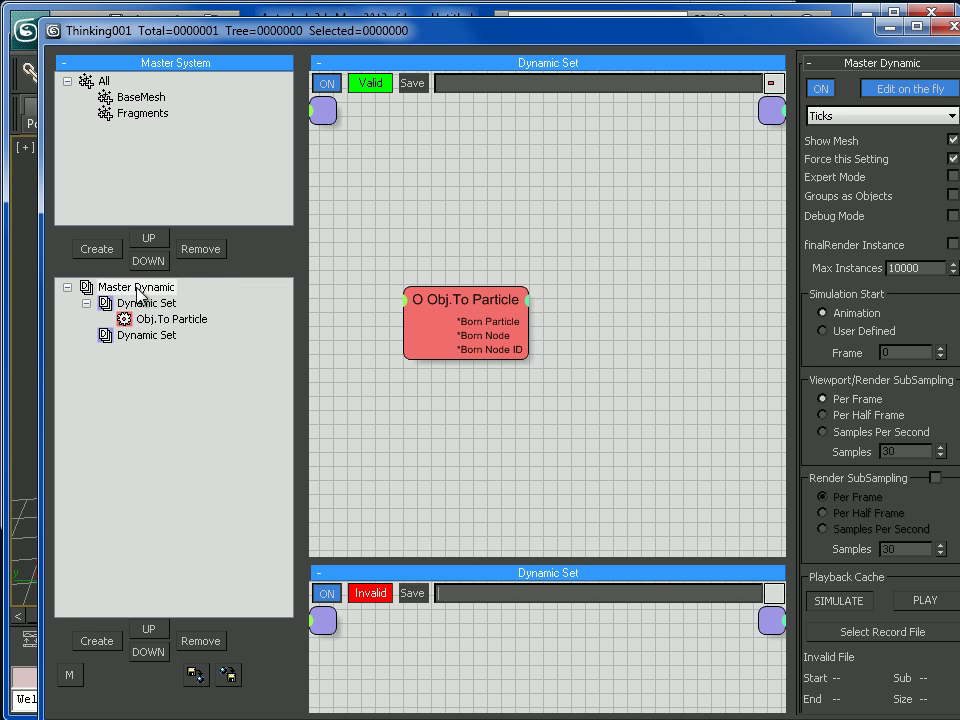
pyautogui.click(140, 302)
pyautogui.click(140, 302)
pyautogui.write('Create')
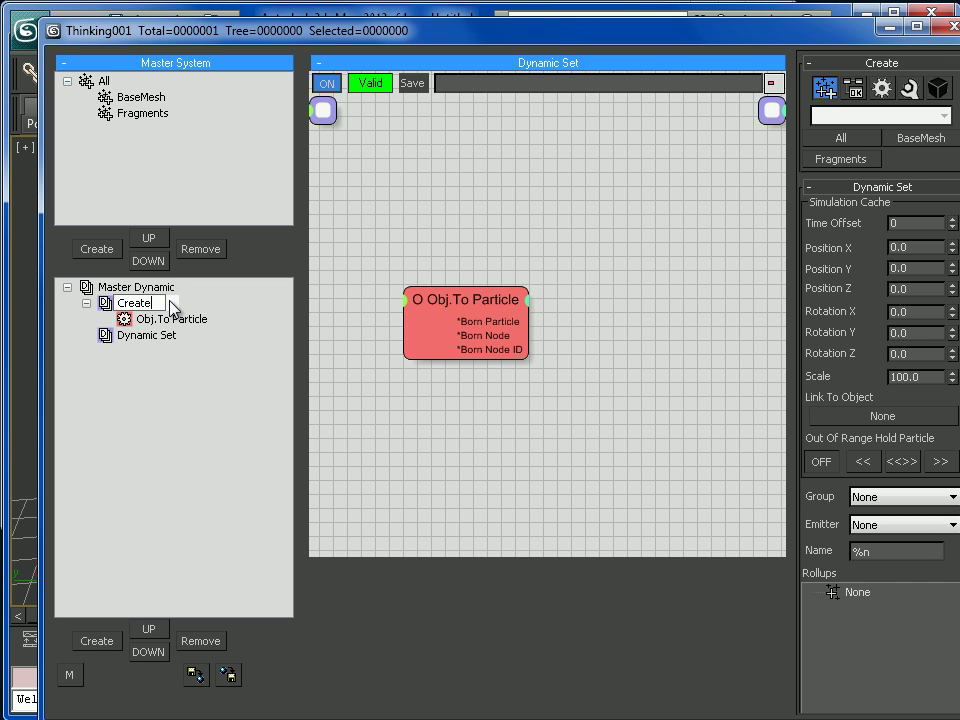
pyautogui.press('Return')
# Rename the new empty dynamic set as GeomInstance.
pyautogui.click(167, 341)
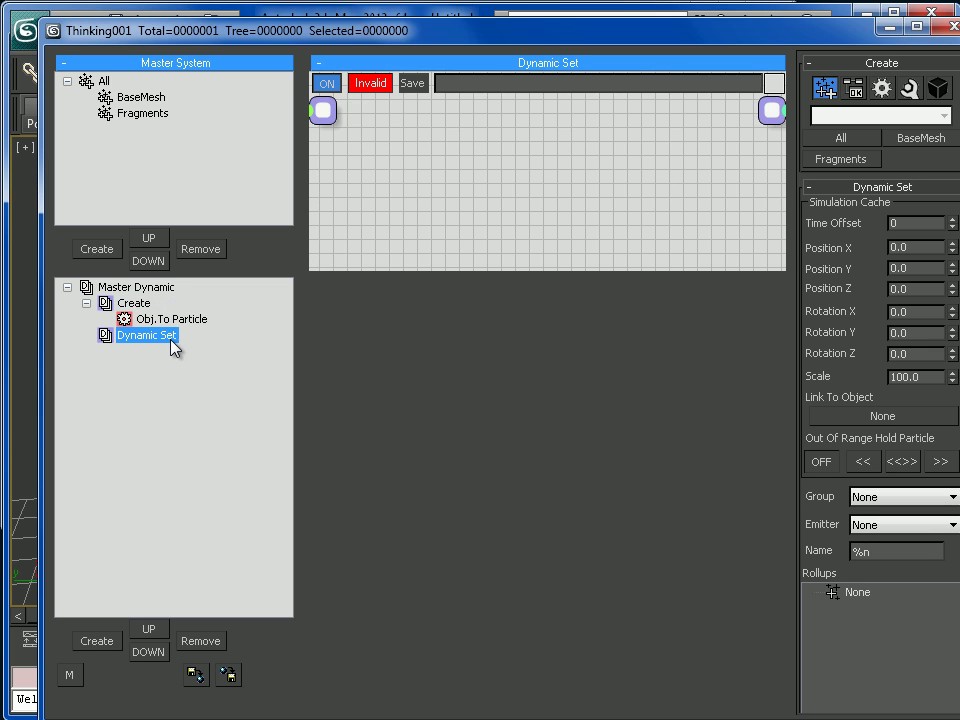
pyautogui.click(171, 341)
pyautogui.write('Gem')
pyautogui.press('BackSpace')
pyautogui.write('omInsta')
pyautogui.press('BackSpace')
pyautogui.press('BackSpace')
pyautogui.press('BackSpace')
pyautogui.press('Return')
pyautogui.write('stance')
pyautogui.press('Return')
# Enlarge the GeomInstance set's graph area and add a BaseMesh group node to it.
pyautogui.moveTo(567, 263); pyautogui.dragTo(556, 590)
pyautogui.rightClick(370, 224)
pyautogui.moveTo(373, 230)
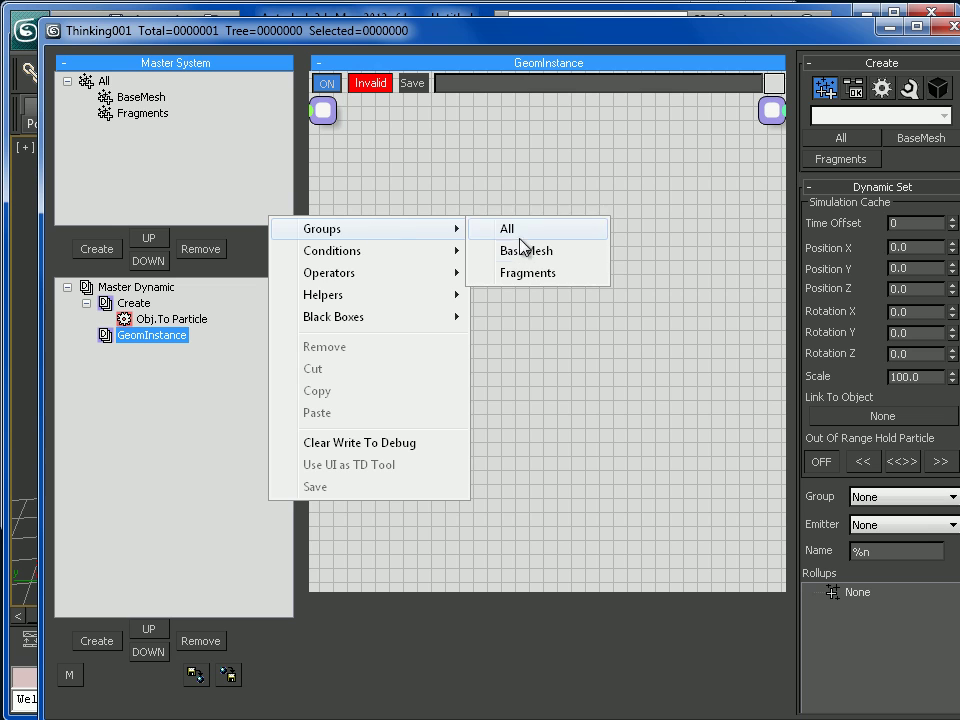
pyautogui.click(528, 250)
# Add a Geom Instance shape operator and connect the BaseMesh node's Particle output to its Particle input.
pyautogui.rightClick(489, 213)
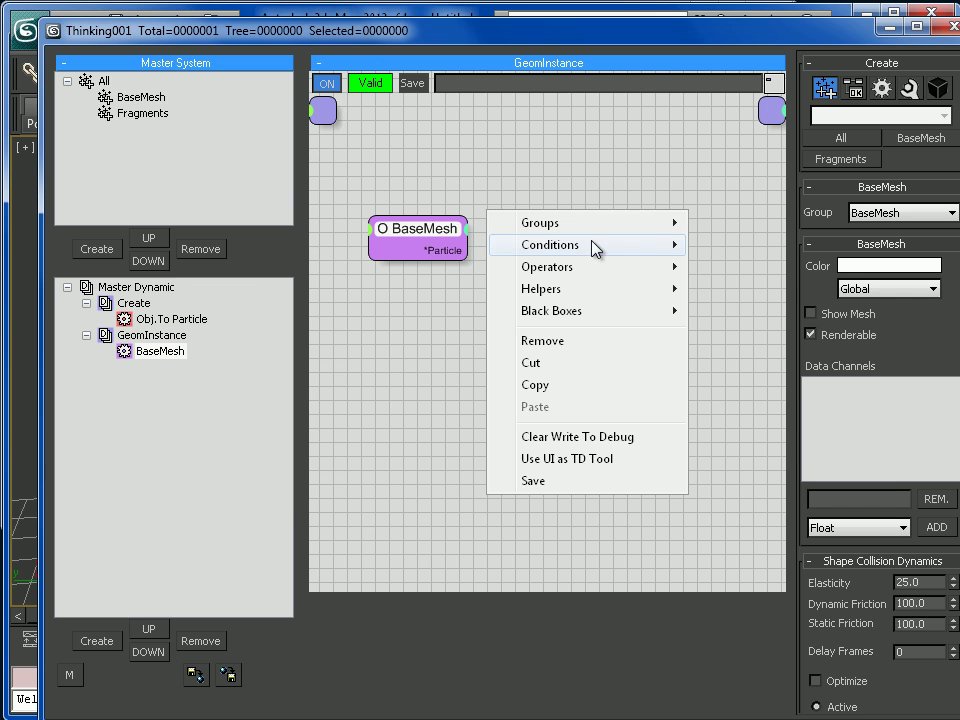
pyautogui.moveTo(597, 276)
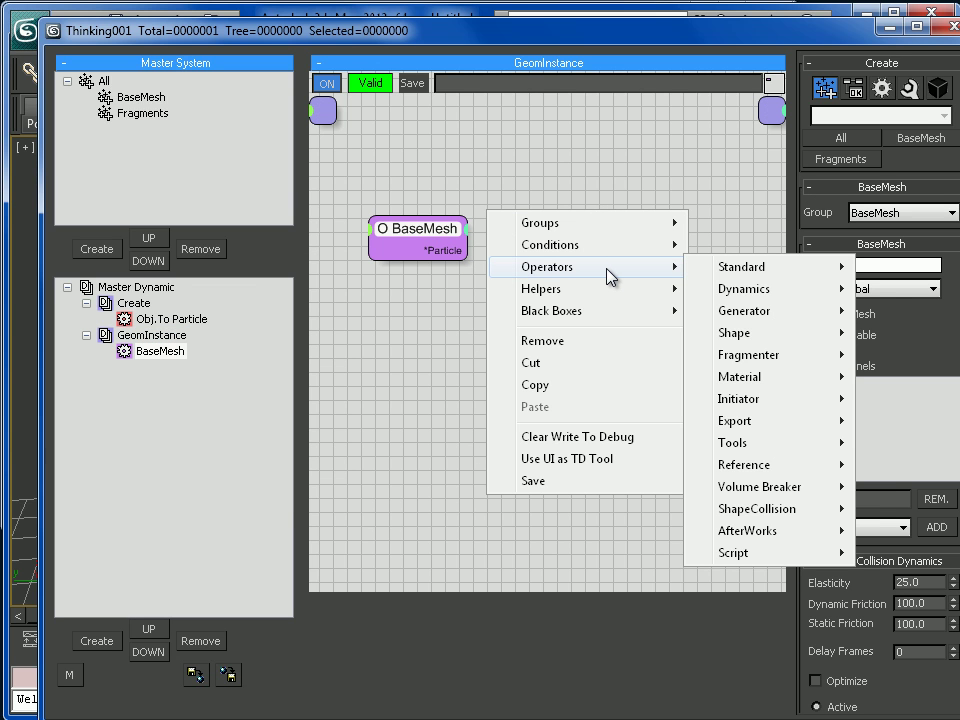
pyautogui.moveTo(744, 314)
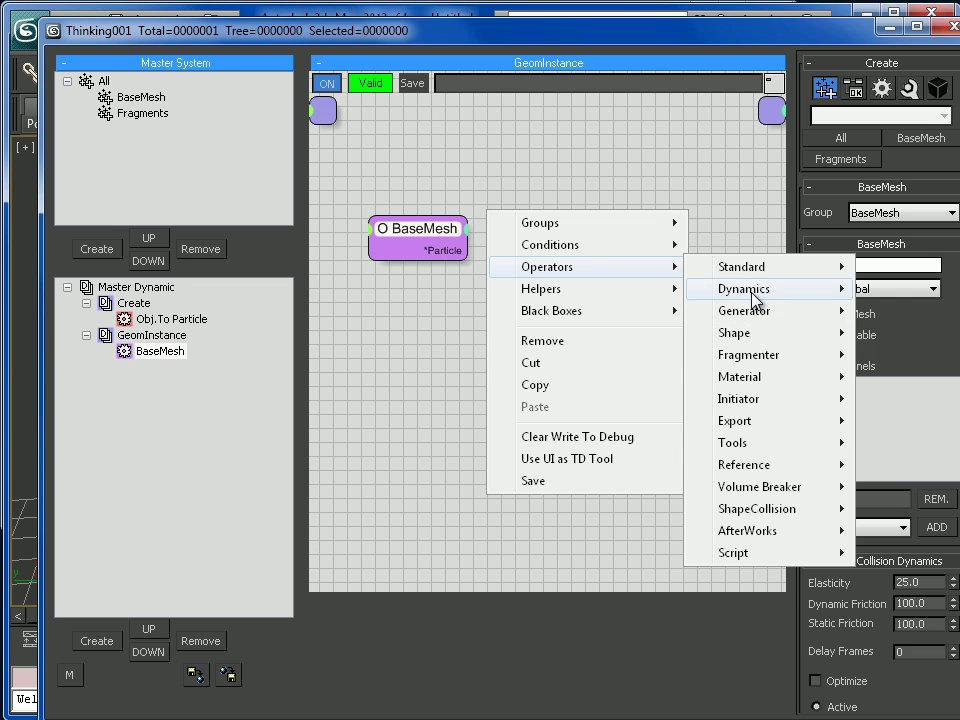
pyautogui.moveTo(765, 334)
pyautogui.click(915, 333)
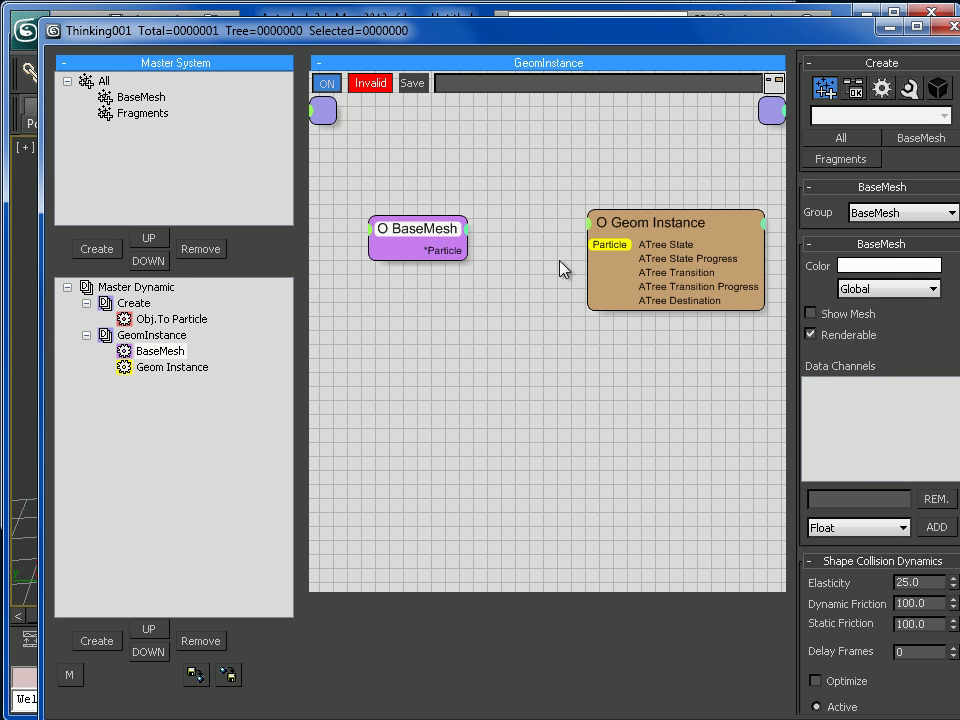
pyautogui.moveTo(600, 244); pyautogui.dragTo(458, 251)
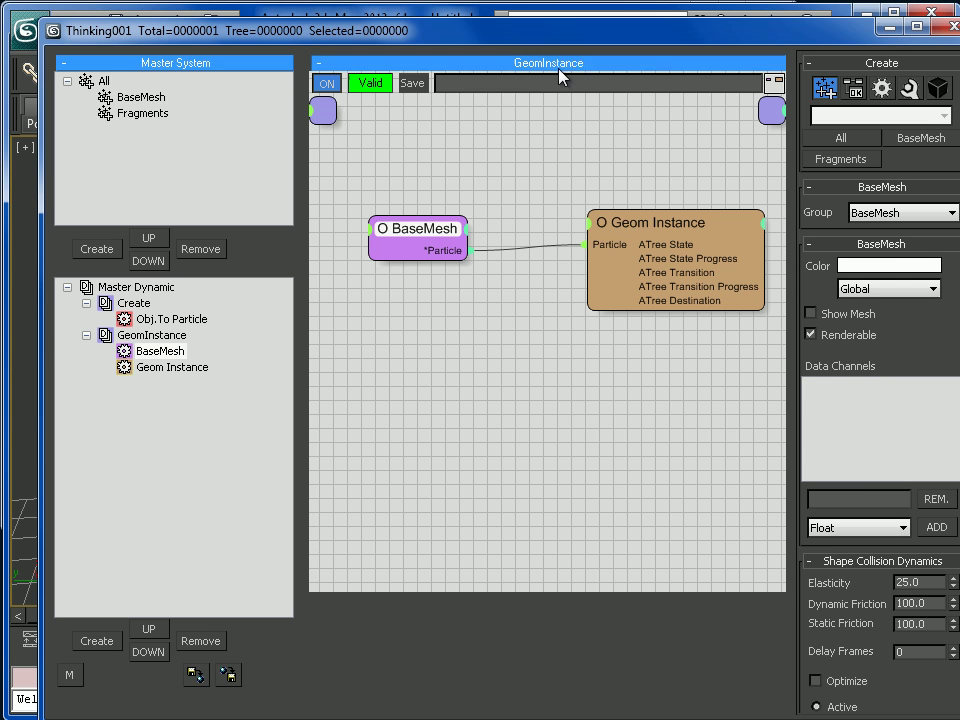
# Pick Animation Guy as the Geom Instance operator's object and remove the Bip01 Head entry from its list.
pyautogui.click(656, 244)
pyautogui.moveTo(600, 30); pyautogui.dragTo(429, 294)
pyautogui.click(639, 588)
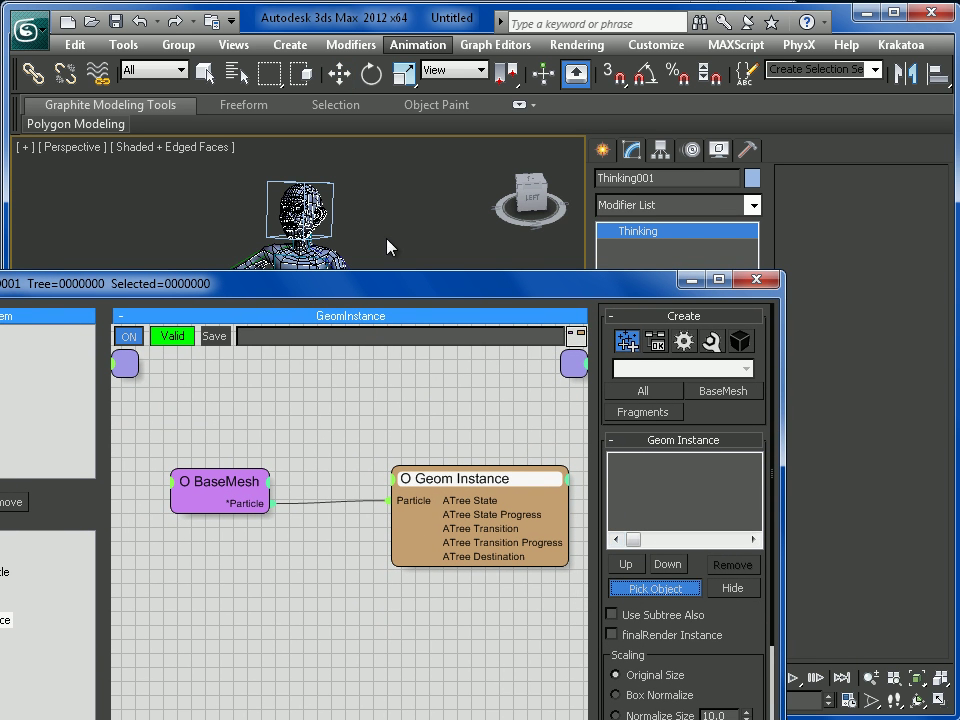
pyautogui.click(298, 200)
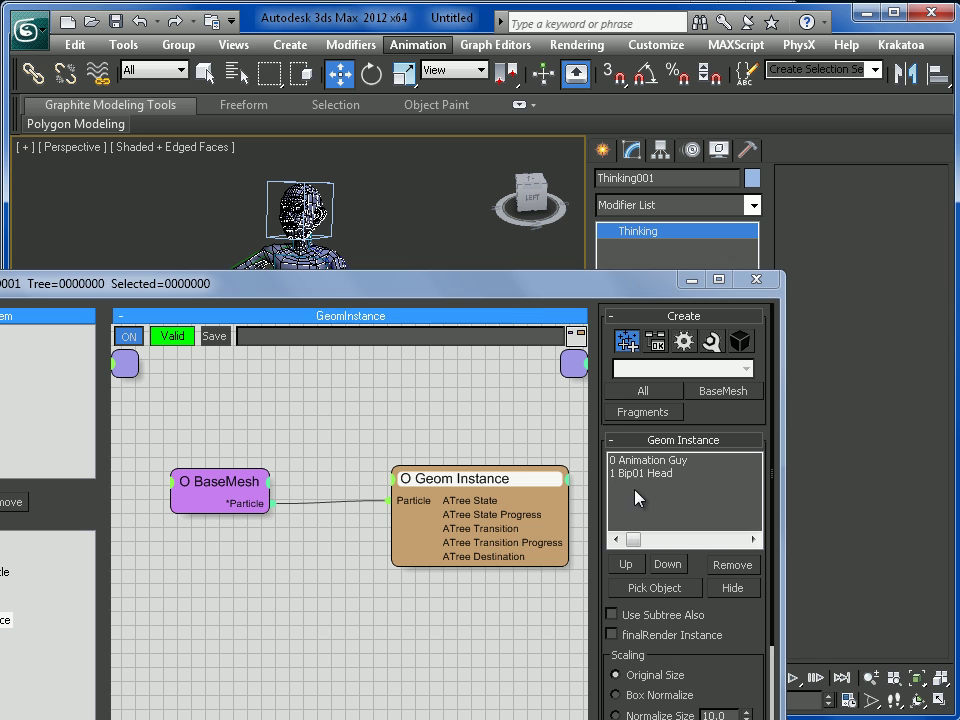
pyautogui.click(652, 474)
pyautogui.click(737, 564)
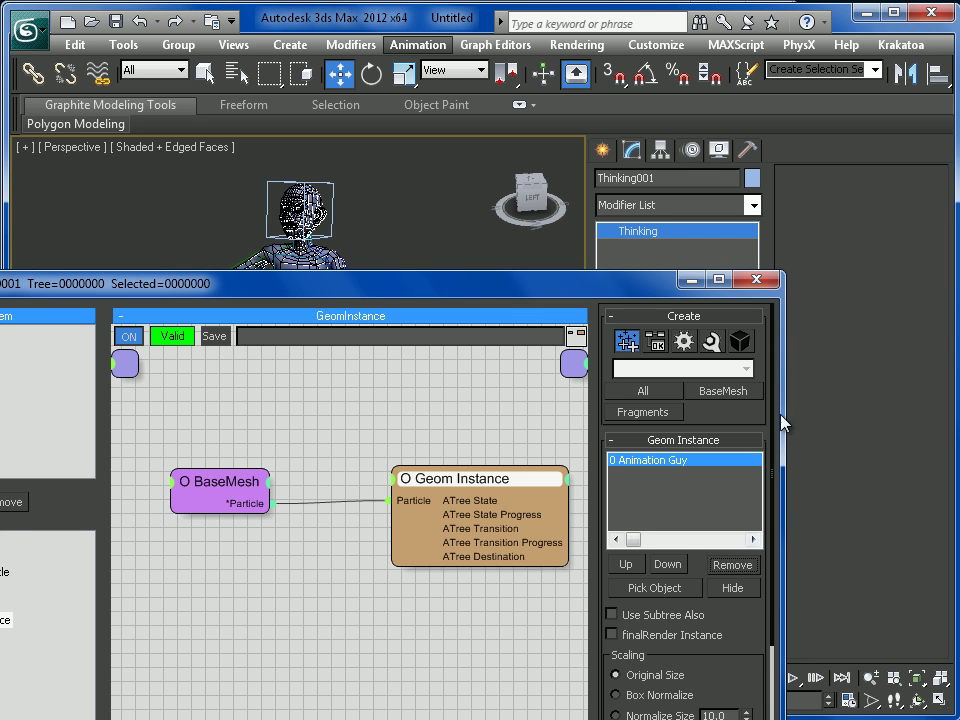
# Minimize the Thinking window and scrub the animation to frame 42 to check the instanced character mesh.
pyautogui.moveTo(596, 287); pyautogui.dragTo(796, 44)
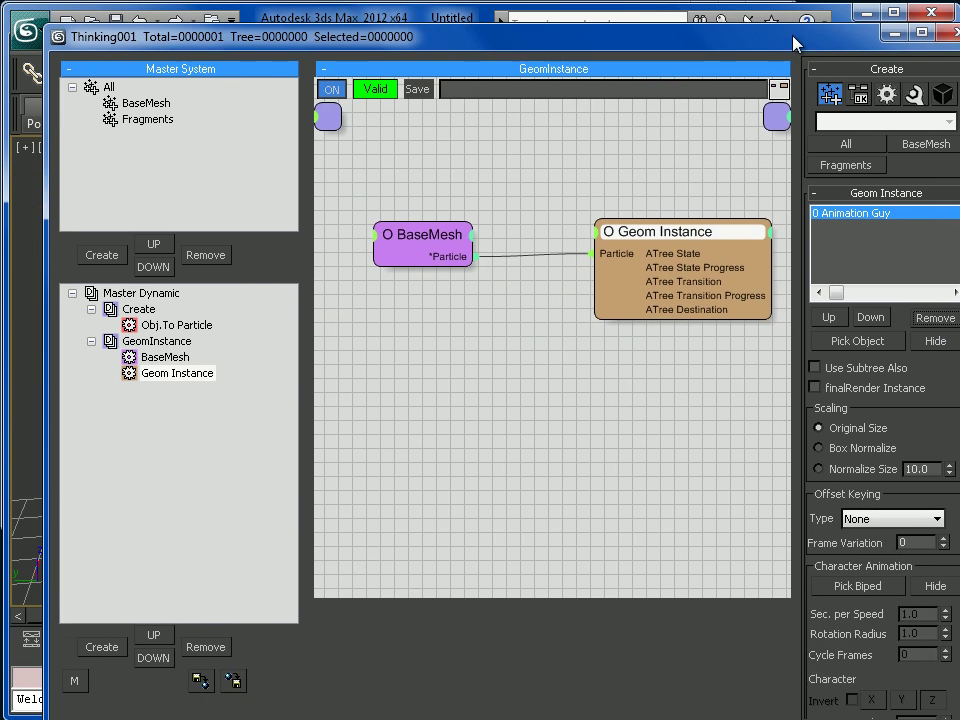
pyautogui.click(894, 34)
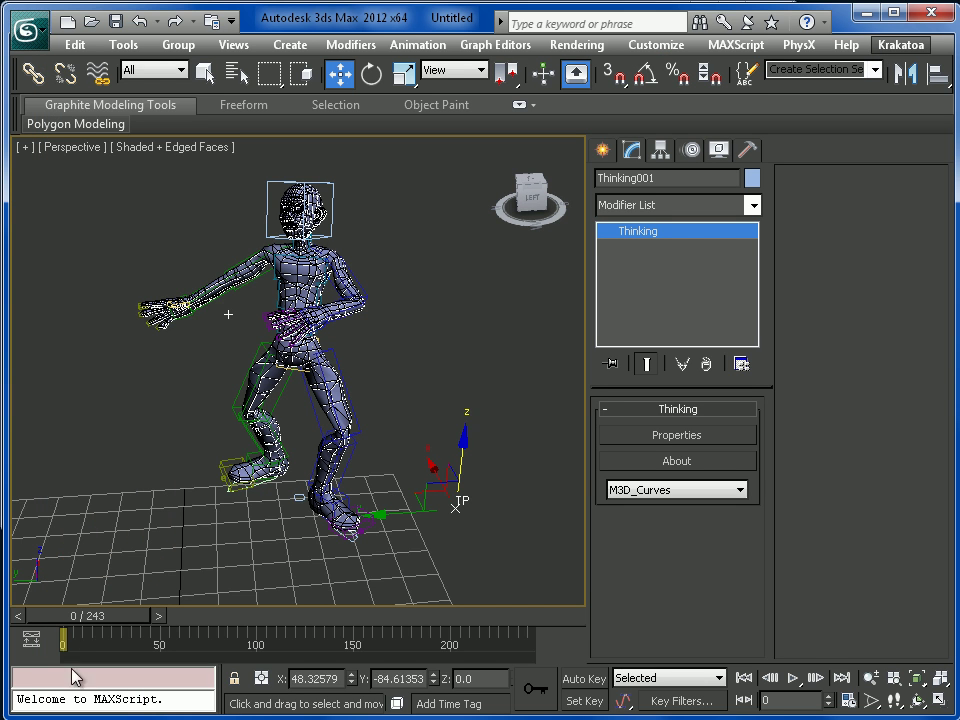
pyautogui.moveTo(83, 617); pyautogui.dragTo(348, 346)
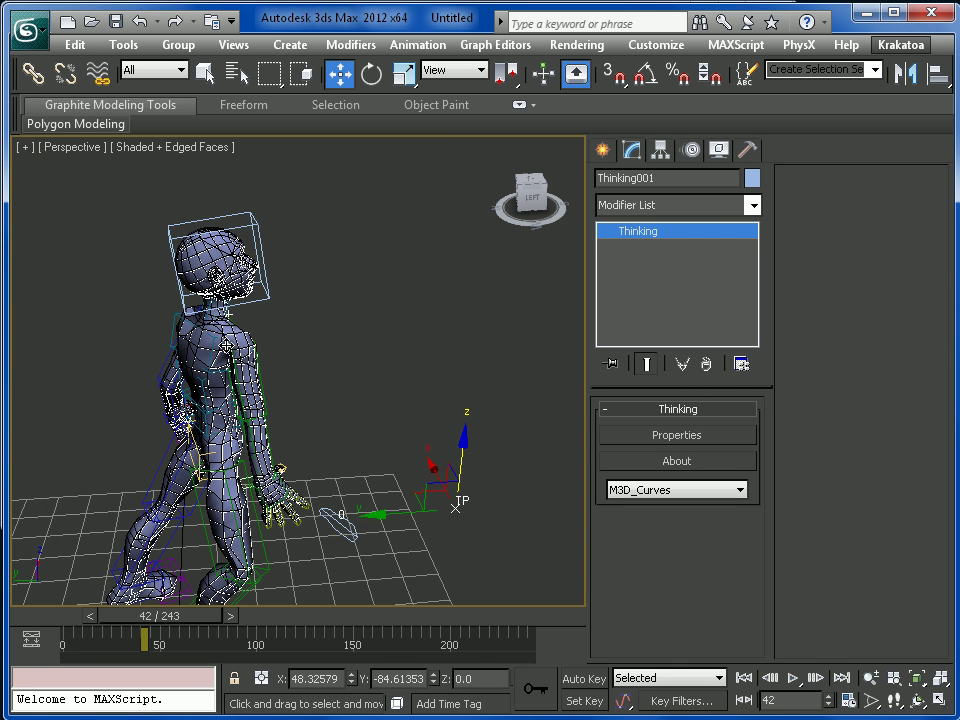